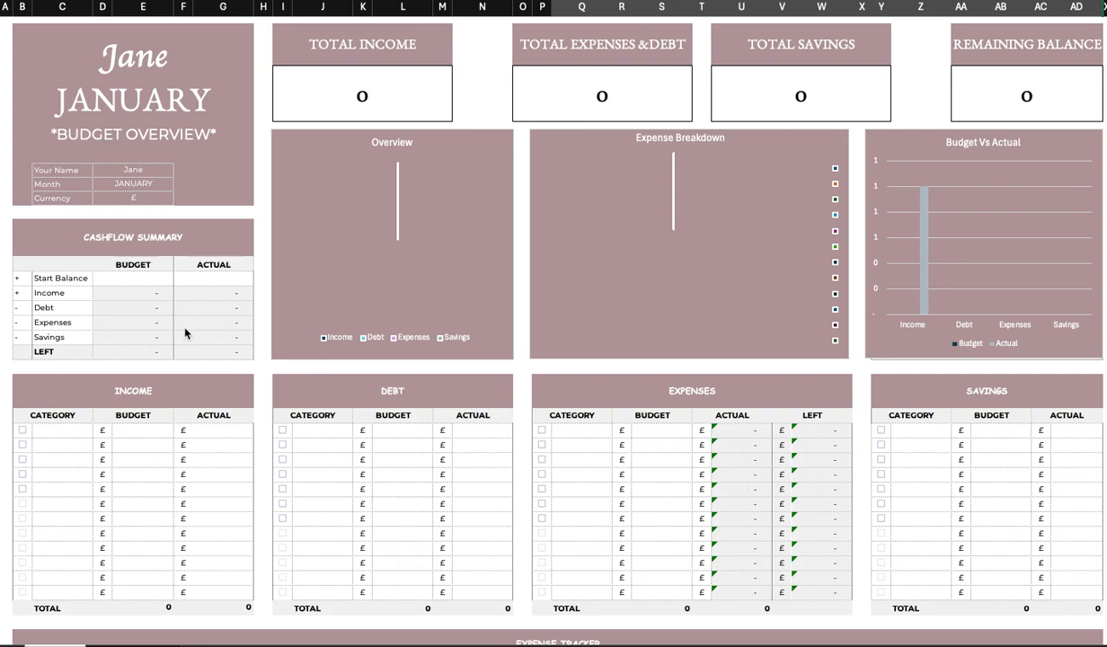
Replace the name in the Your Name field with the owner's first name.
{"action": "left_click", "coordinate": [60, 444]}
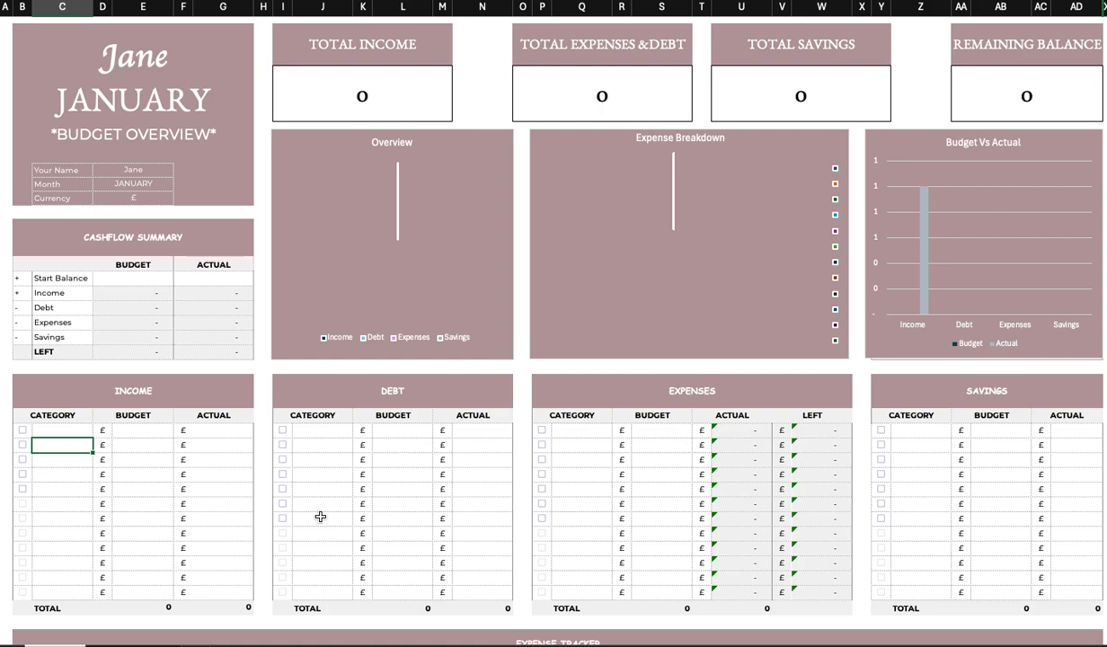
{"action": "left_click", "coordinate": [136, 167]}
{"action": "double_click", "coordinate": [136, 168]}
{"action": "left_click_drag", "start_coordinate": [149, 169], "coordinate": [117, 170]}
{"action": "type", "text": "Peter"}
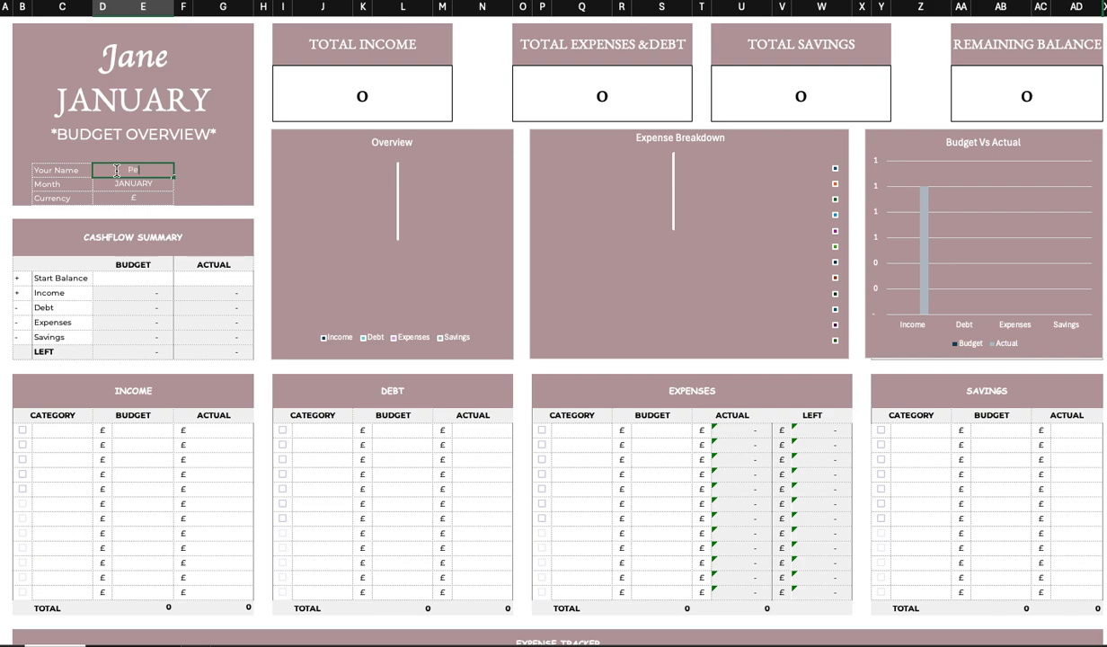
{"action": "left_click", "coordinate": [205, 182]}
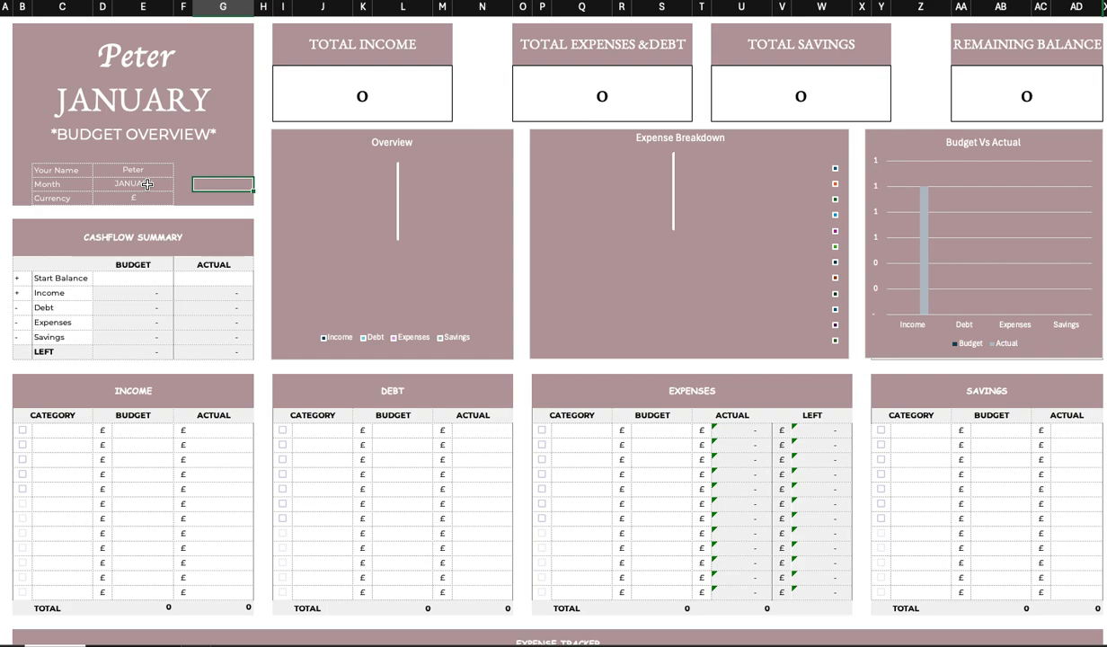
Set the Month field to FEBRUARY from its dropdown list.
{"action": "left_click", "coordinate": [147, 185]}
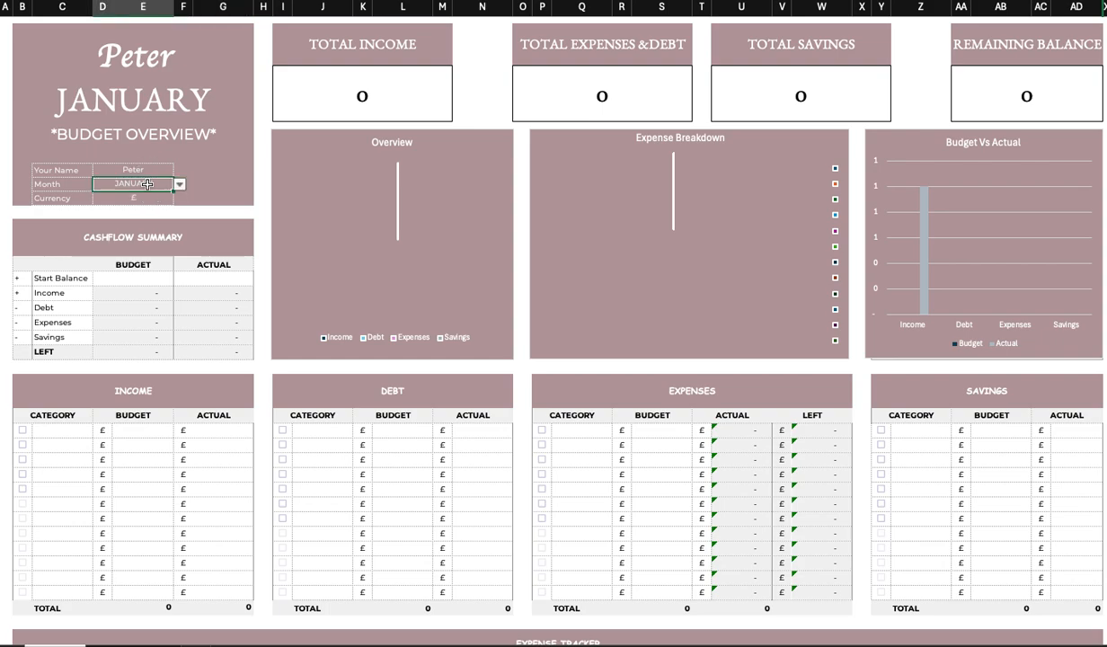
{"action": "left_click", "coordinate": [179, 188]}
{"action": "left_click", "coordinate": [180, 191]}
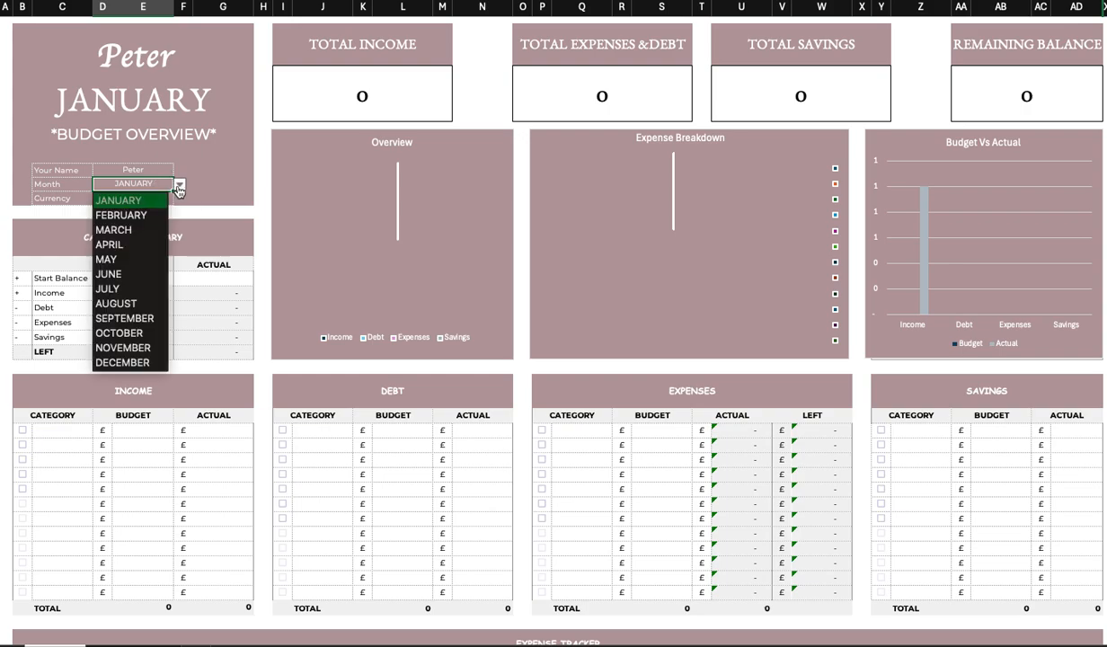
{"action": "left_click", "coordinate": [141, 220]}
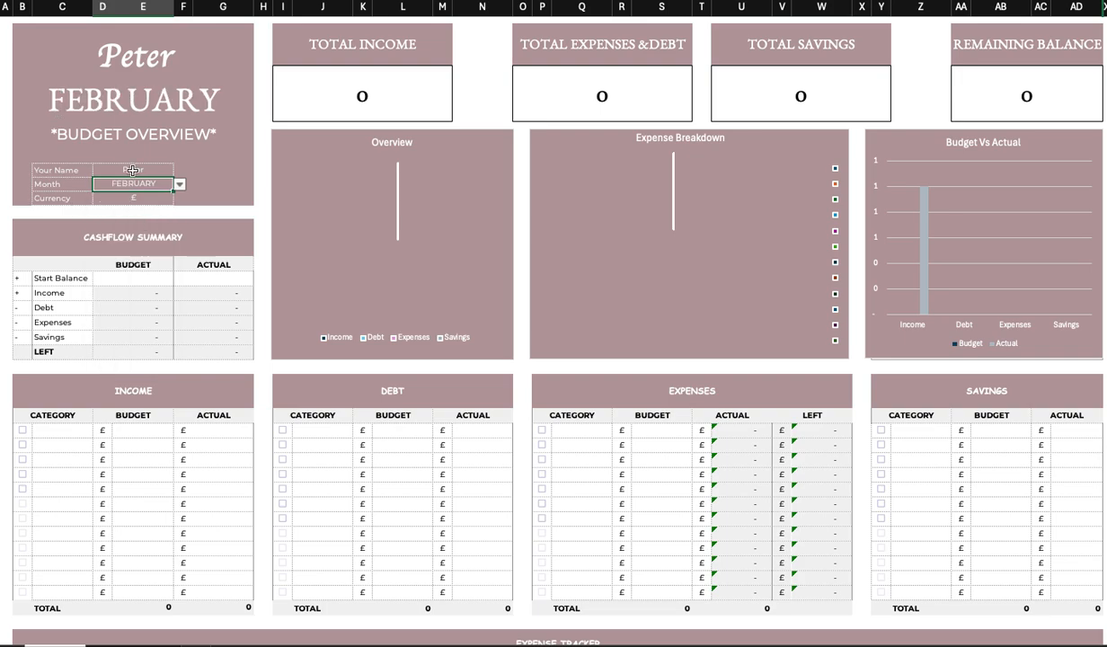
Change the Currency field to Kes.
{"action": "left_click", "coordinate": [135, 199]}
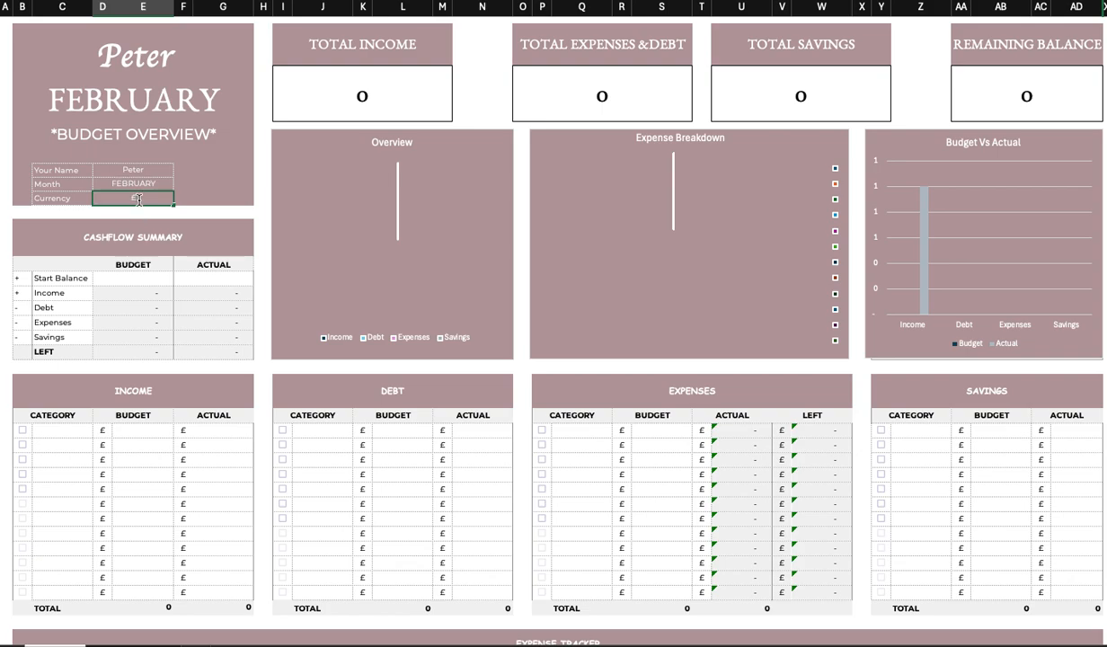
{"action": "double_click", "coordinate": [129, 198]}
{"action": "type", "text": "Kes"}
{"action": "left_click", "coordinate": [187, 199]}
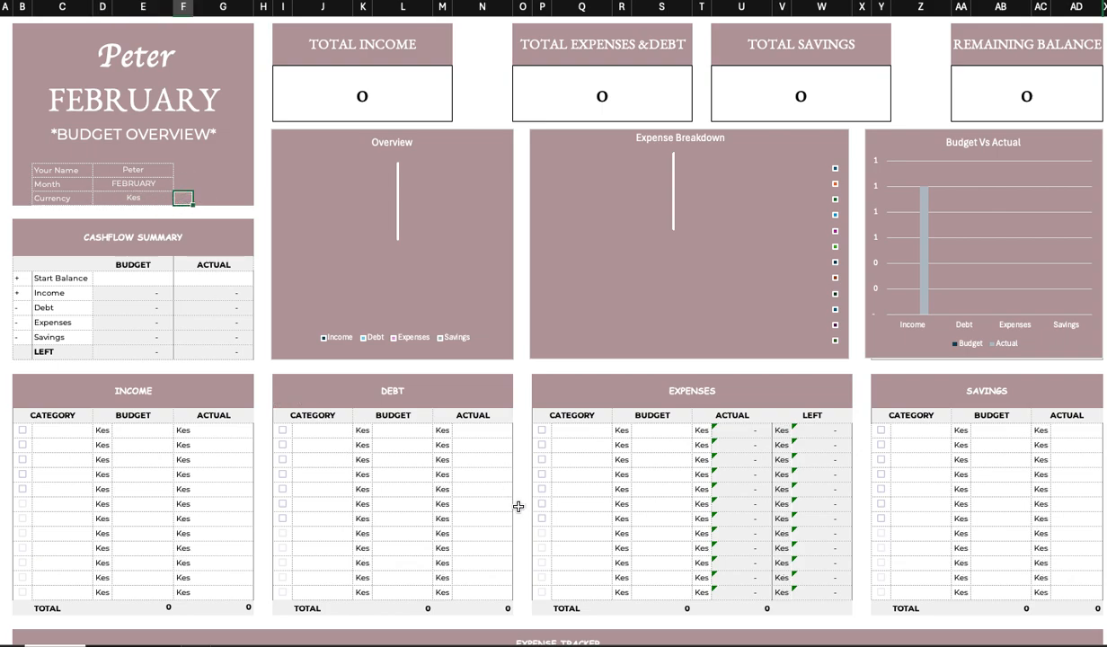
{"action": "left_click", "coordinate": [131, 200]}
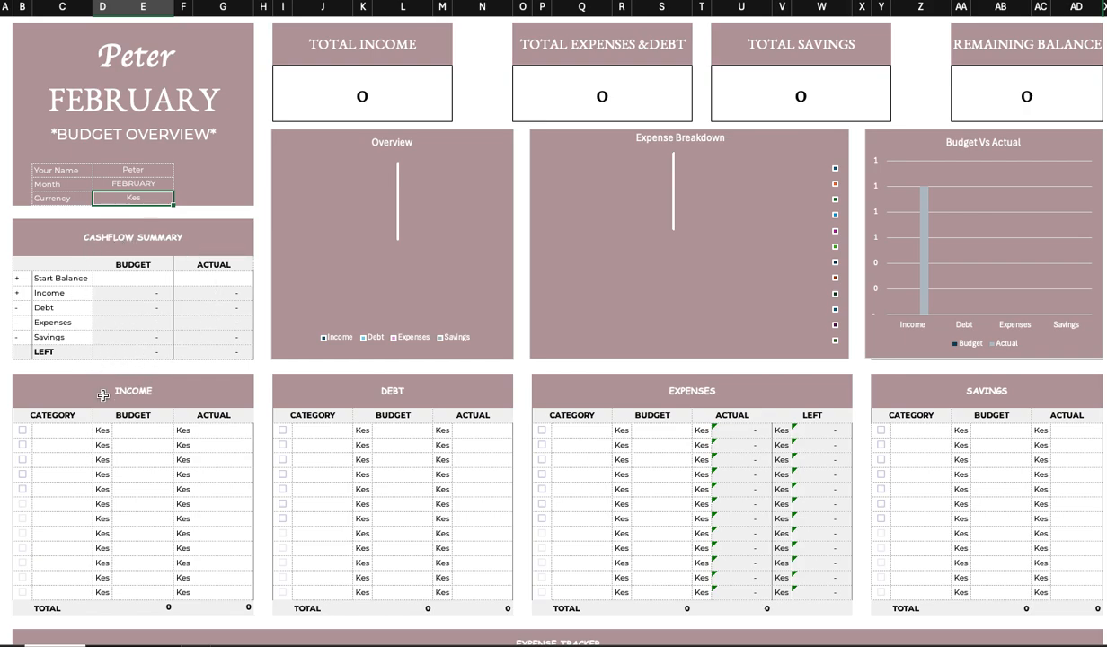
Add a Salary line to the Income table with a budget of 70,000.
{"action": "left_click", "coordinate": [78, 443]}
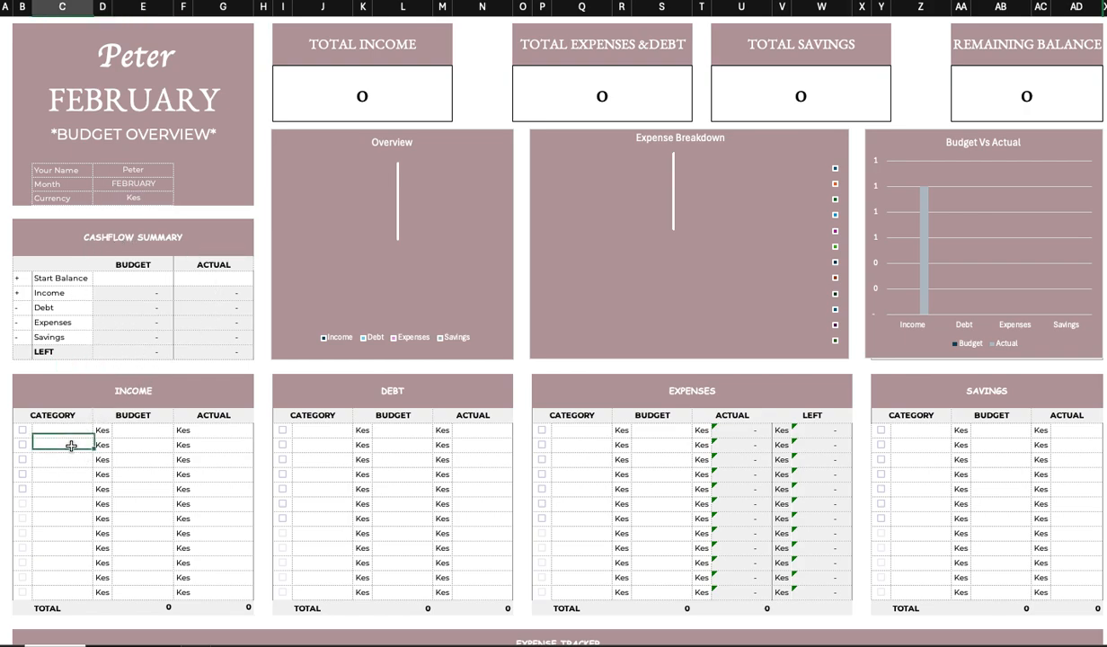
{"action": "scroll", "coordinate": [78, 446], "scroll_direction": "up", "scroll_amount": 1}
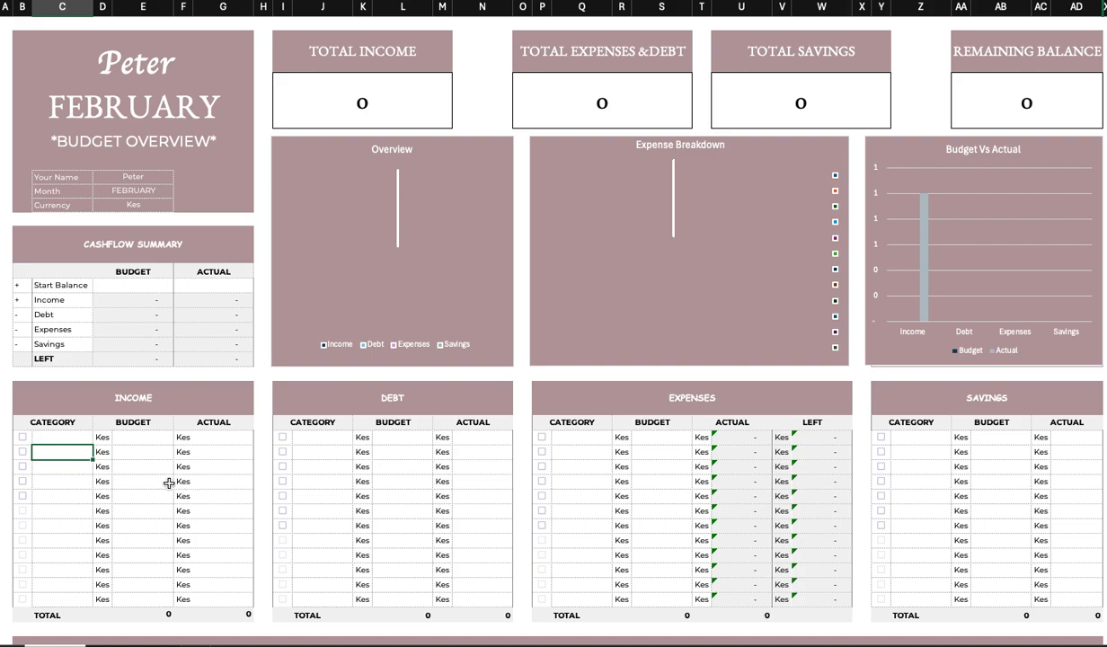
{"action": "left_click", "coordinate": [72, 438]}
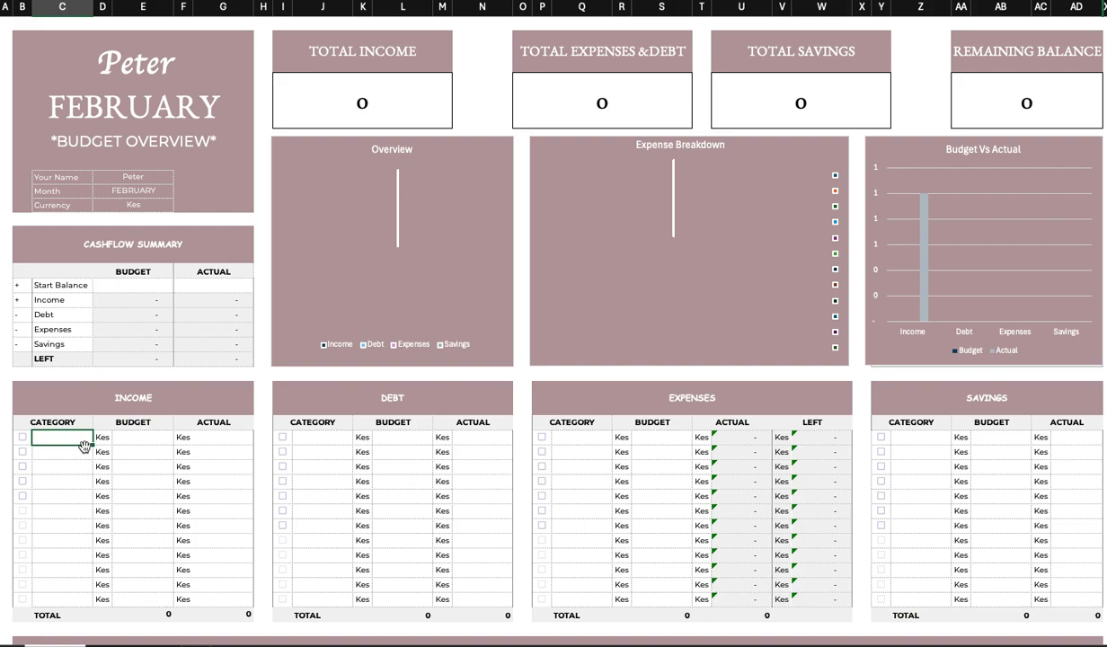
{"action": "type", "text": "Salary"}
{"action": "left_click", "coordinate": [139, 439]}
{"action": "type", "text": "7500"}
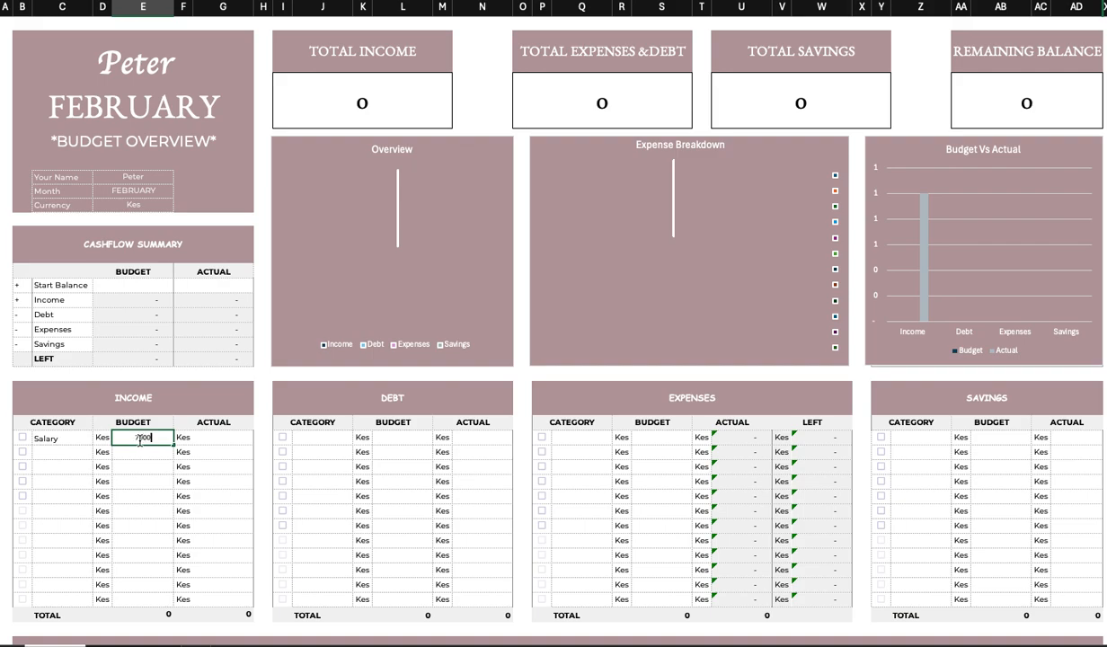
{"action": "type", "text": "0"}
{"action": "left_click", "coordinate": [151, 470]}
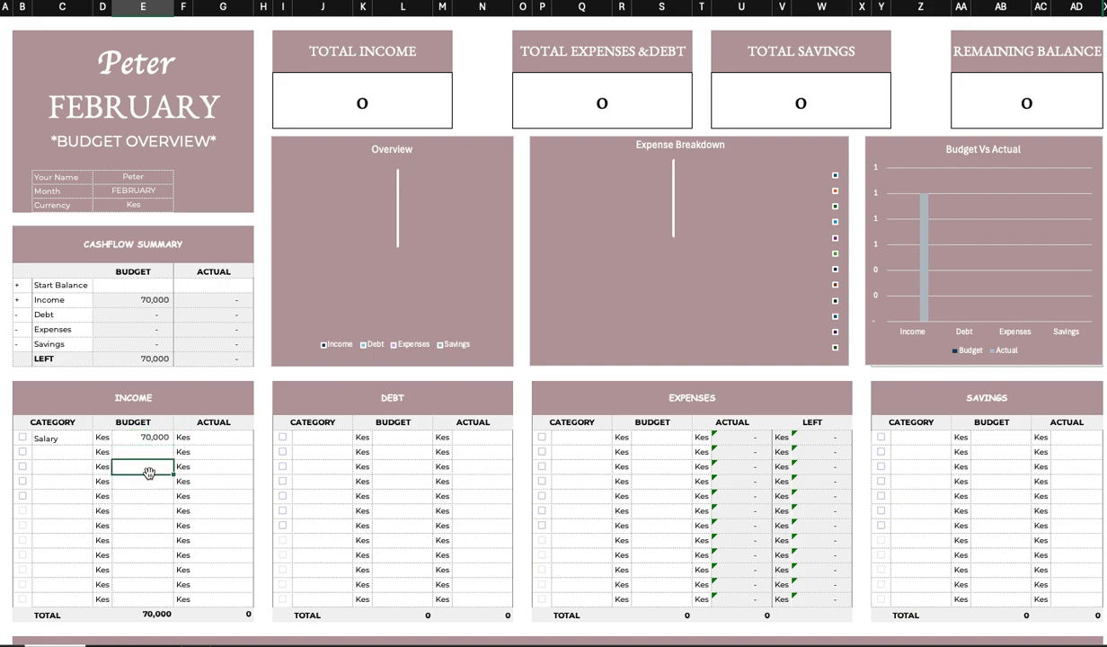
Add an Other income line to the Income table with a budget of 10,000.
{"action": "left_click", "coordinate": [69, 456]}
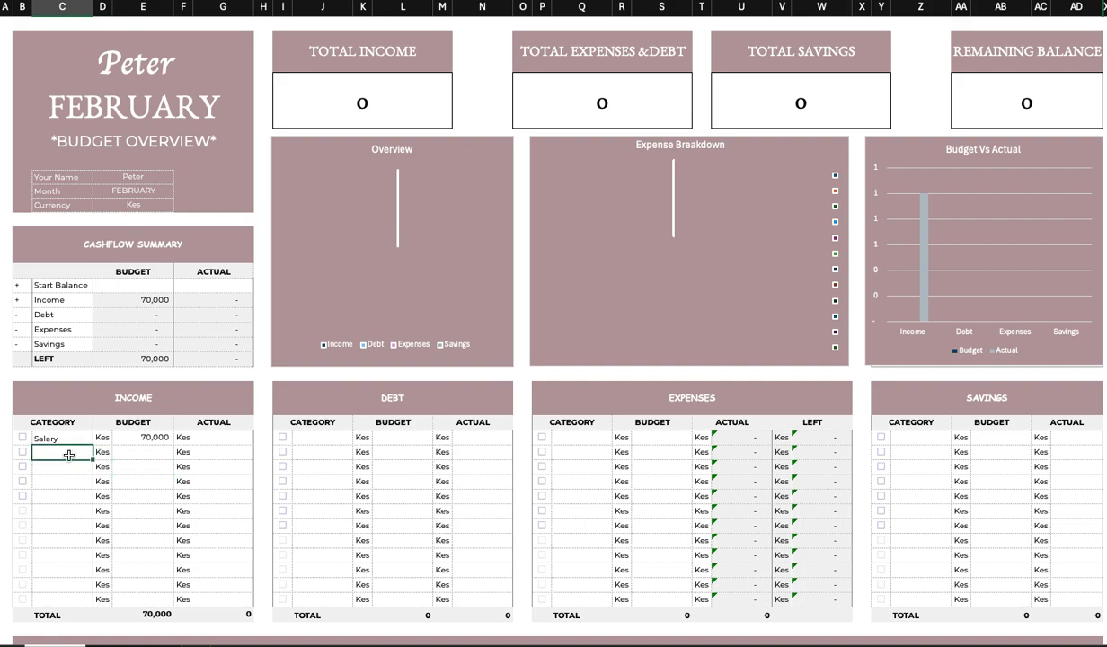
{"action": "type", "text": "other"}
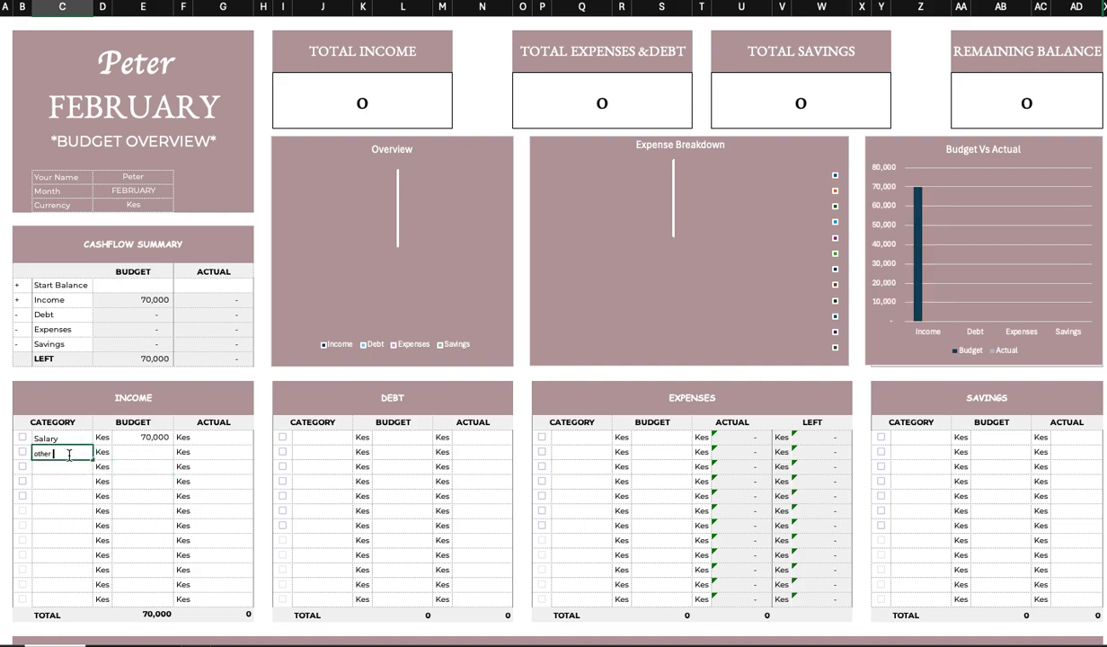
{"action": "key", "text": "BackSpace"}
{"action": "key", "text": "BackSpace"}
{"action": "key", "text": "BackSpace"}
{"action": "key", "text": "BackSpace"}
{"action": "key", "text": "BackSpace"}
{"action": "type", "text": "Other income"}
{"action": "left_click", "coordinate": [142, 454]}
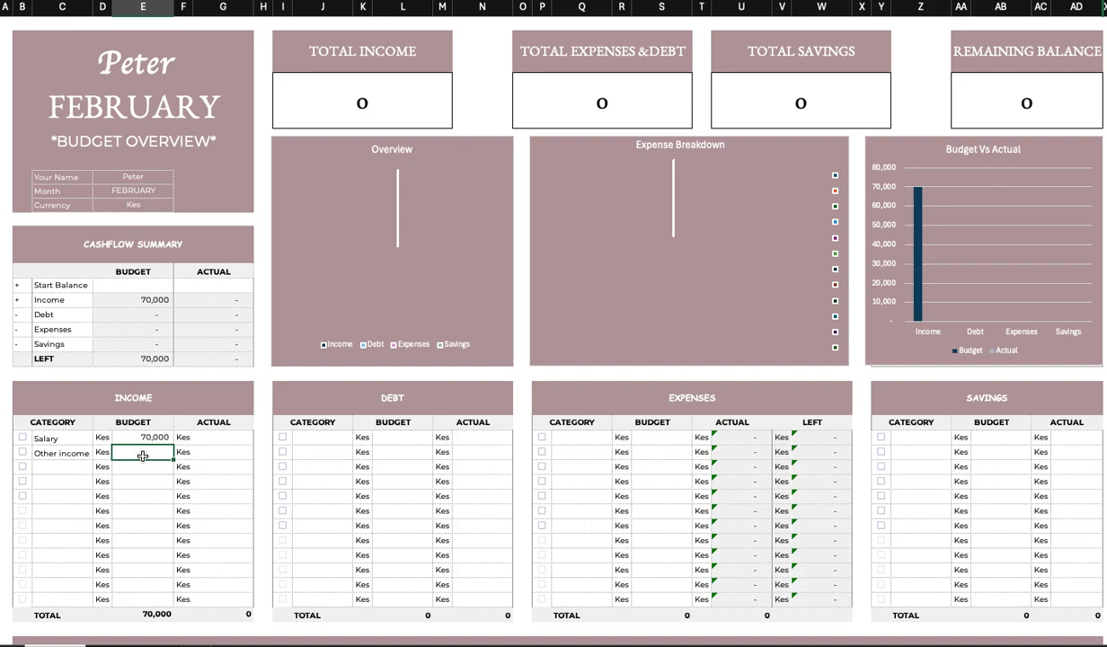
{"action": "type", "text": "10000"}
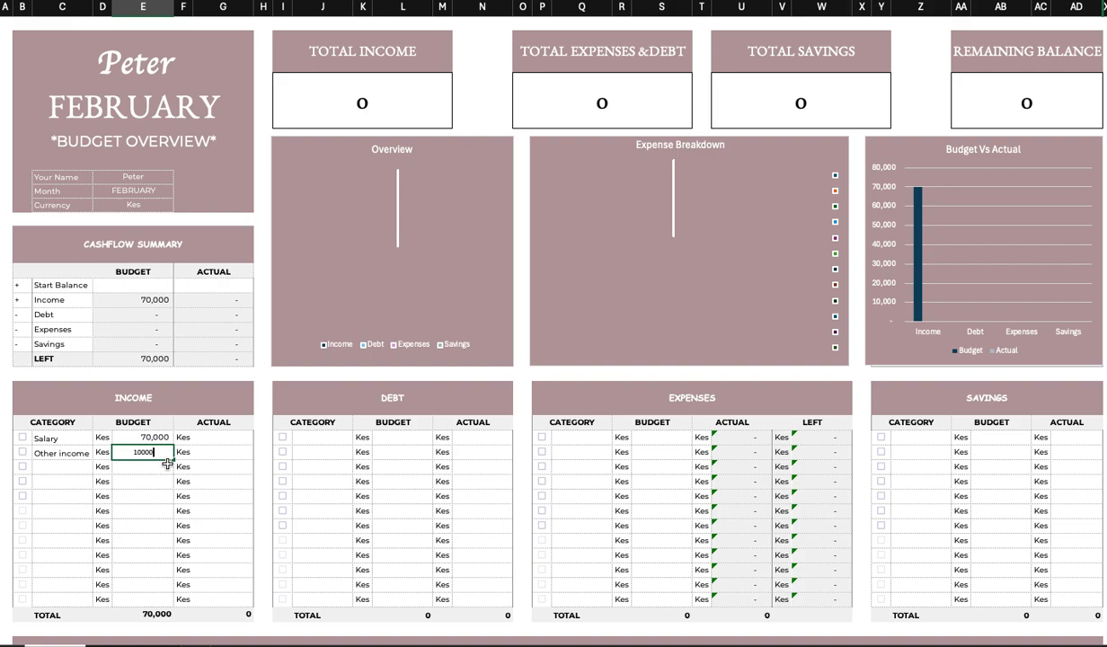
Add a Car loan line to the Debt table with a budget of 20,000.
{"action": "left_click", "coordinate": [319, 439]}
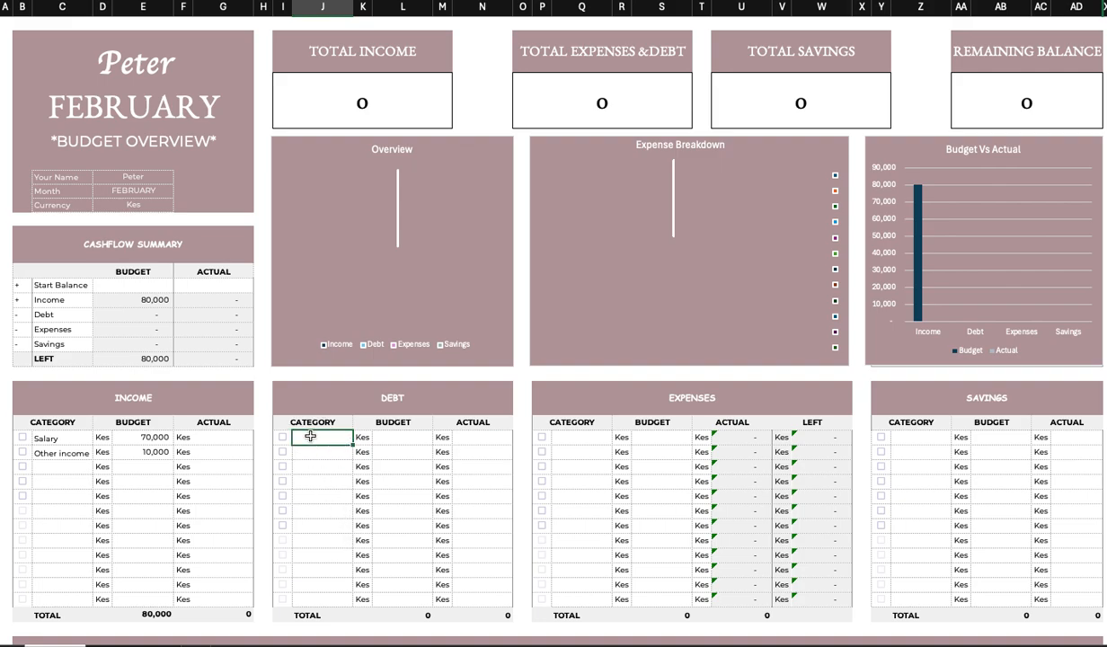
{"action": "type", "text": "Car loan"}
{"action": "left_click", "coordinate": [404, 440]}
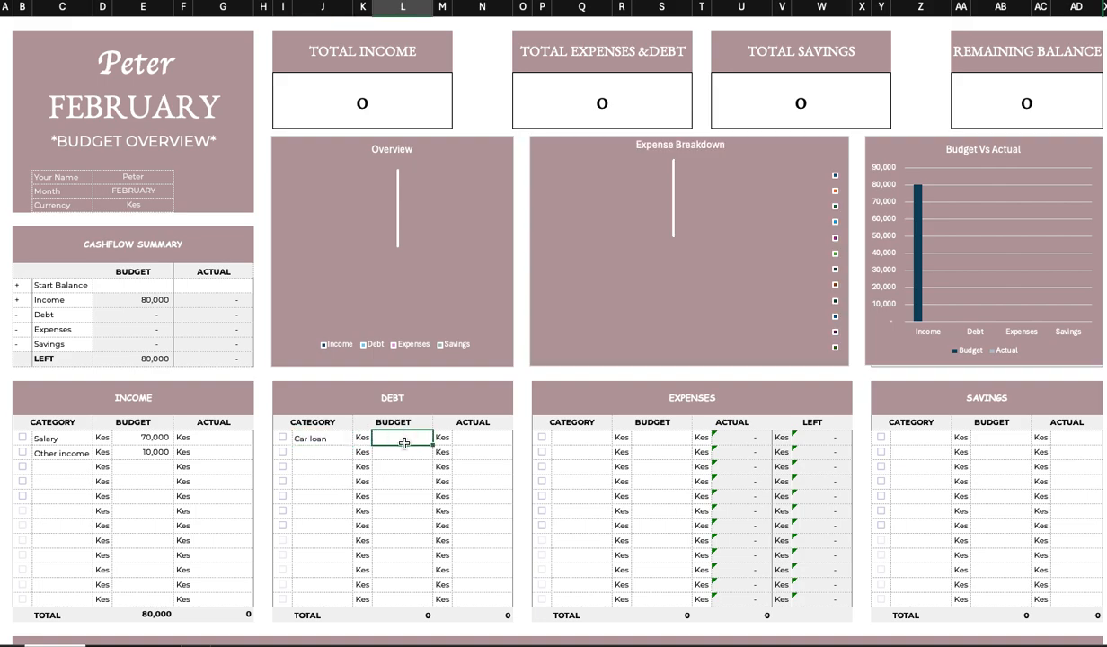
{"action": "type", "text": "20000"}
{"action": "key", "text": "Return"}
Add a Credit card line to the Debt table with a budget of 1,000.
{"action": "left_click", "coordinate": [325, 449]}
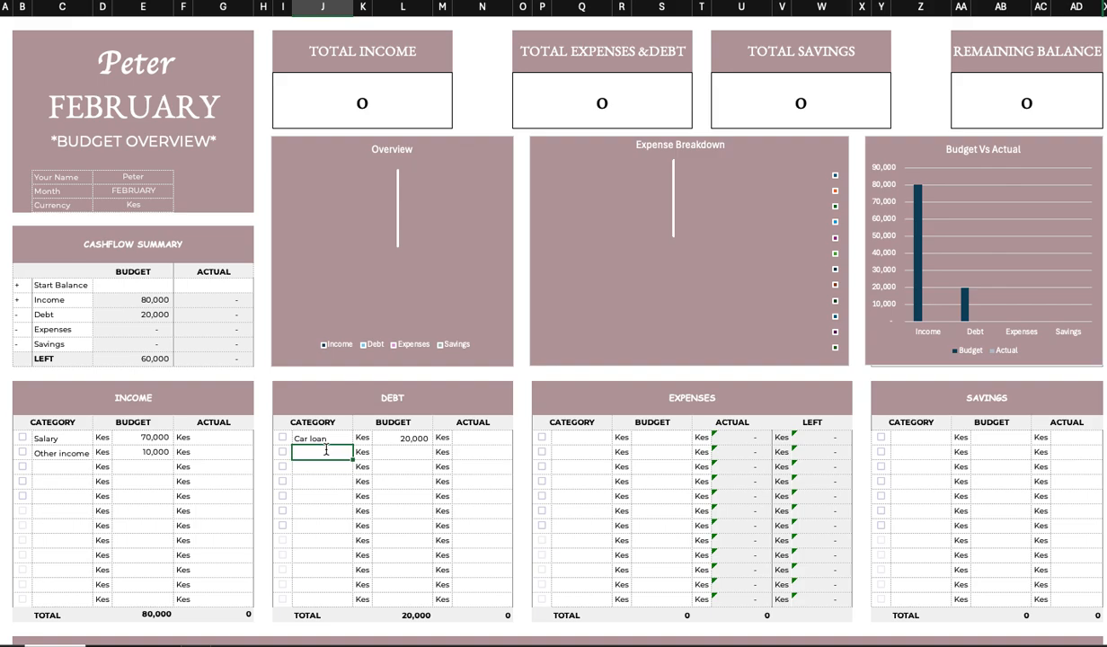
{"action": "type", "text": "Credit card"}
{"action": "left_click", "coordinate": [397, 452]}
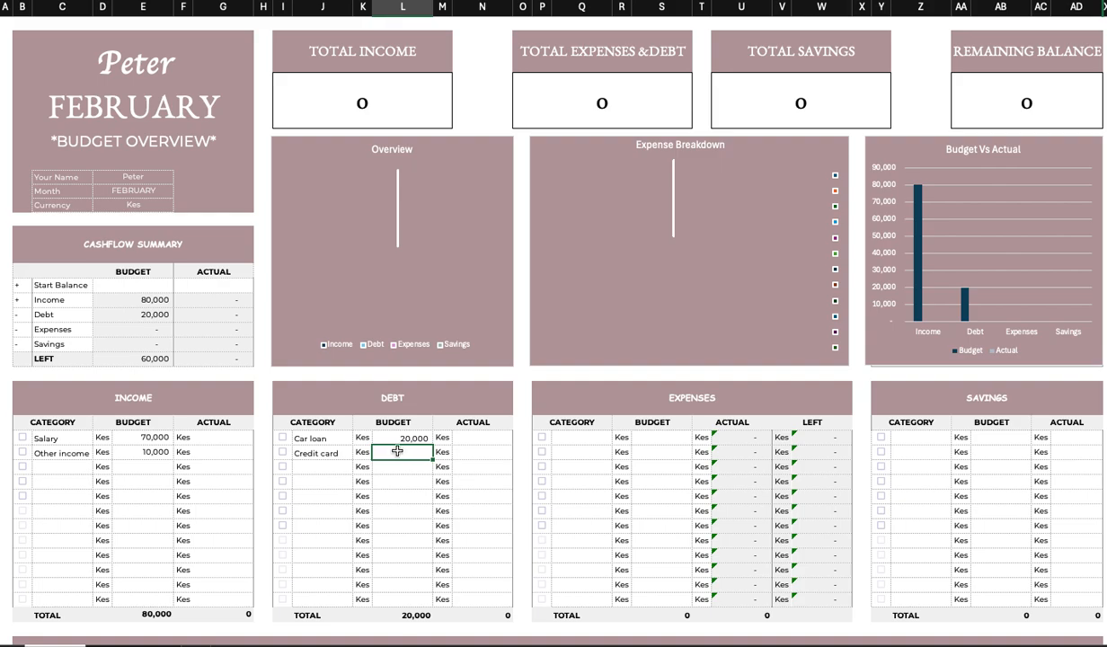
{"action": "type", "text": "1000"}
{"action": "left_click", "coordinate": [410, 483]}
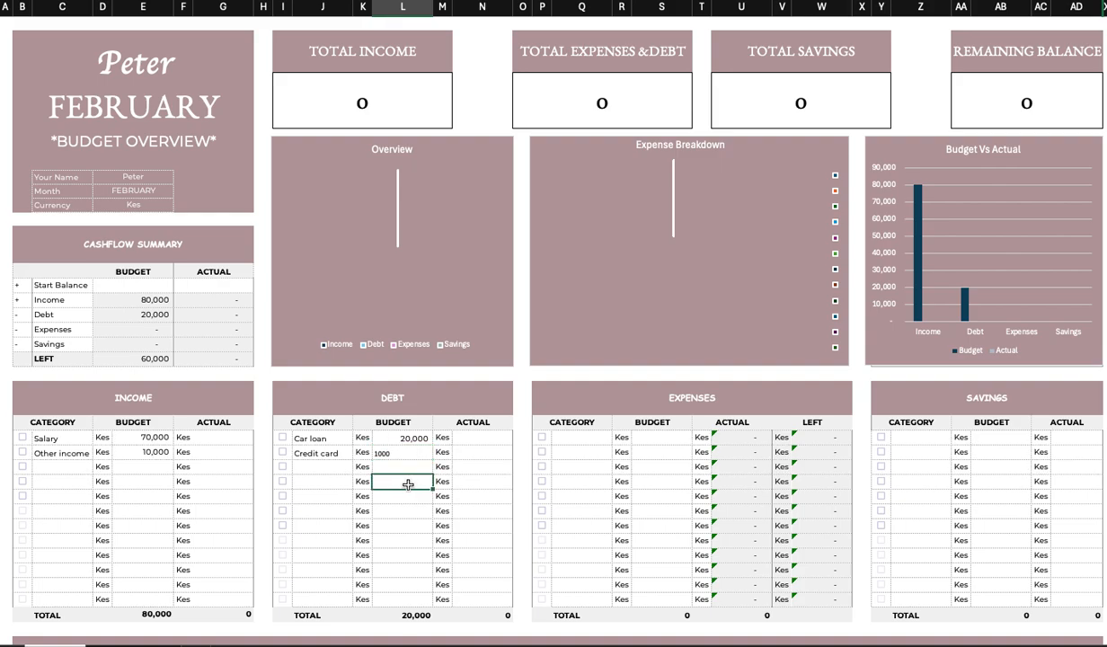
Add an Mshwari line to the Debt table with a budget of 700.
{"action": "left_click", "coordinate": [321, 467]}
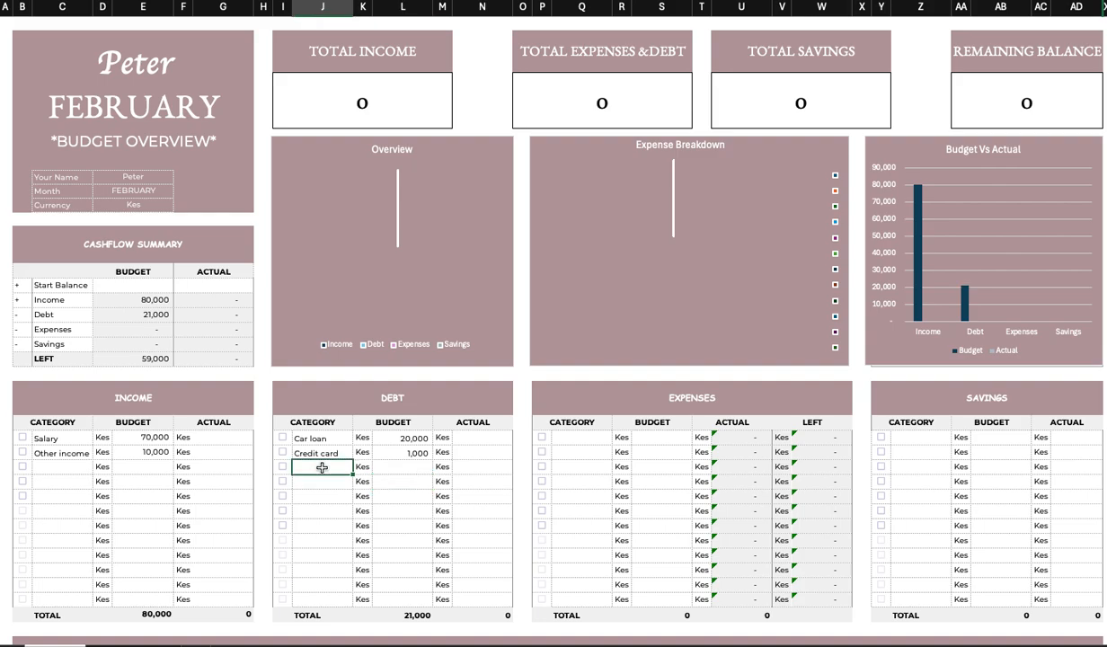
{"action": "type", "text": "Mshwari"}
{"action": "left_click", "coordinate": [401, 464]}
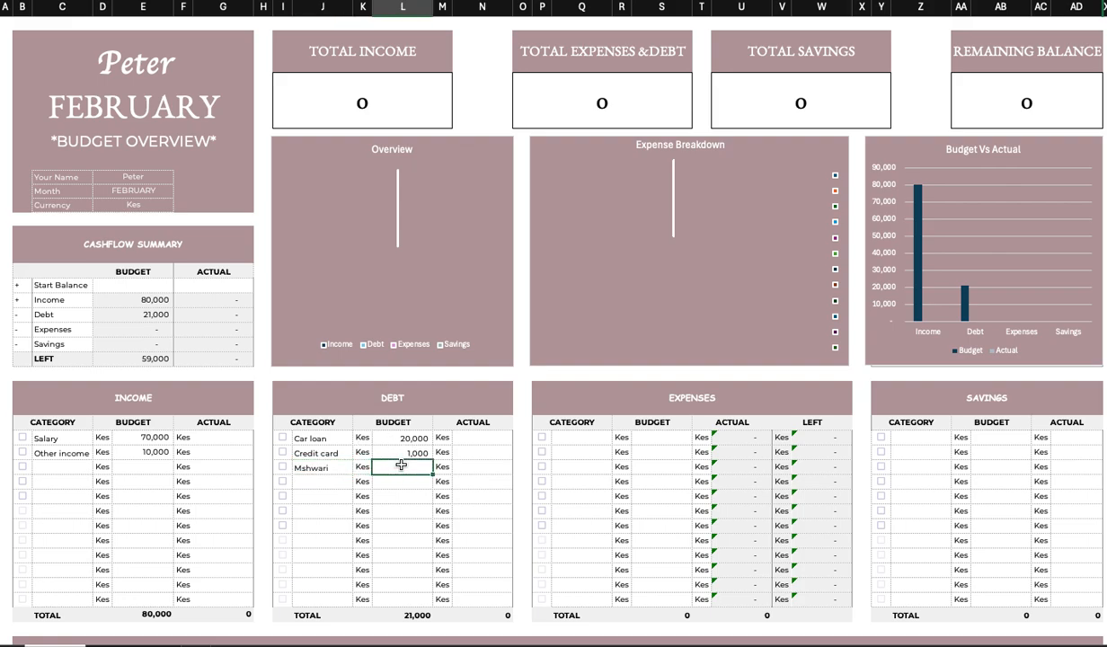
{"action": "type", "text": "700"}
{"action": "left_click", "coordinate": [419, 500]}
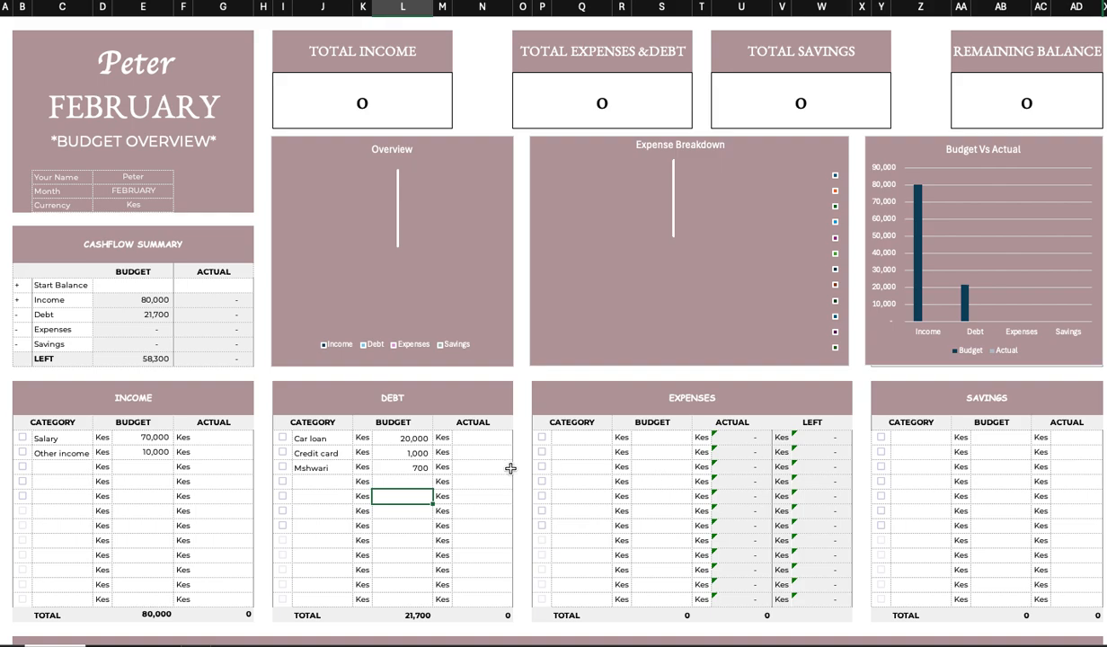
Tick the checkboxes beside both income lines and all three debt lines.
{"action": "left_click", "coordinate": [23, 437]}
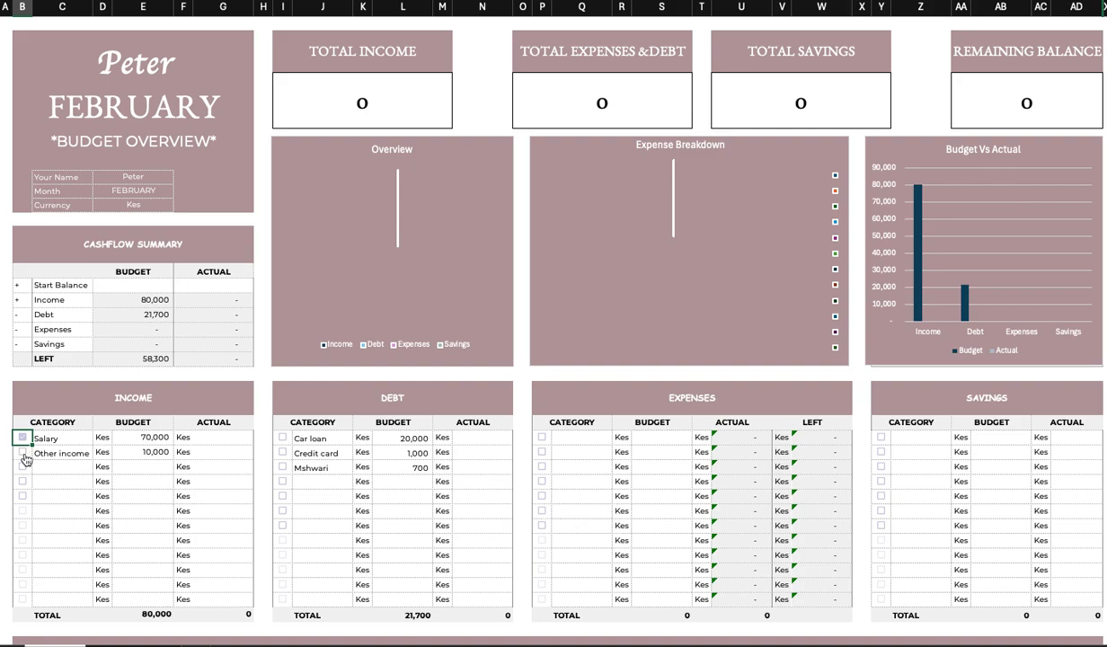
{"action": "left_click", "coordinate": [24, 452]}
{"action": "left_click", "coordinate": [283, 438]}
{"action": "left_click", "coordinate": [283, 438]}
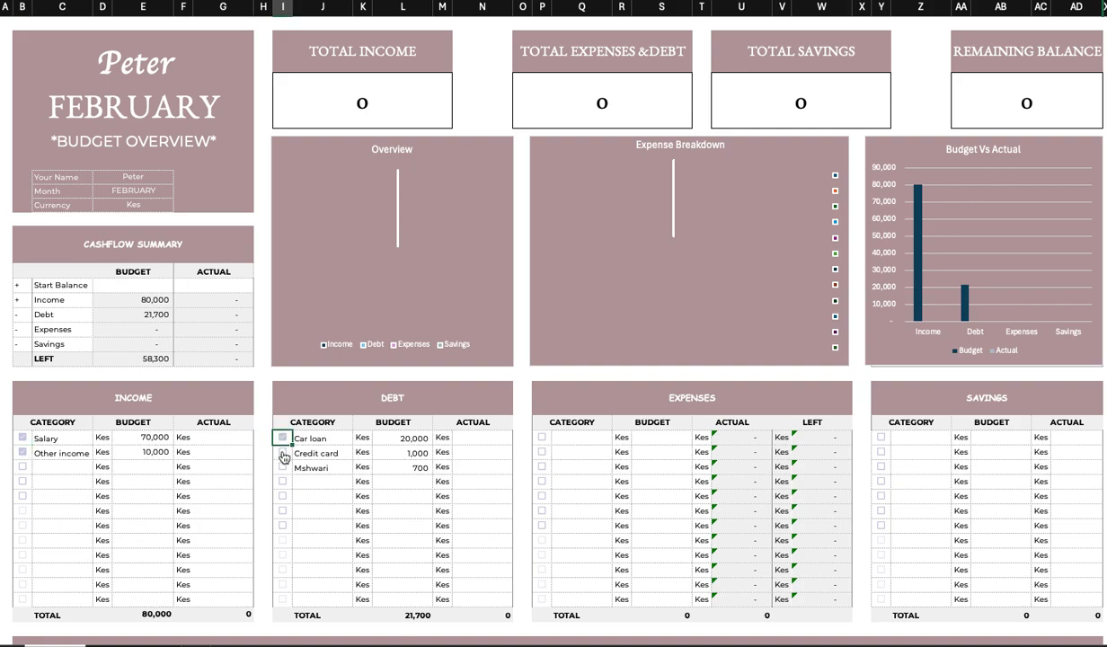
{"action": "left_click", "coordinate": [282, 453]}
{"action": "left_click", "coordinate": [283, 467]}
{"action": "left_click", "coordinate": [283, 468]}
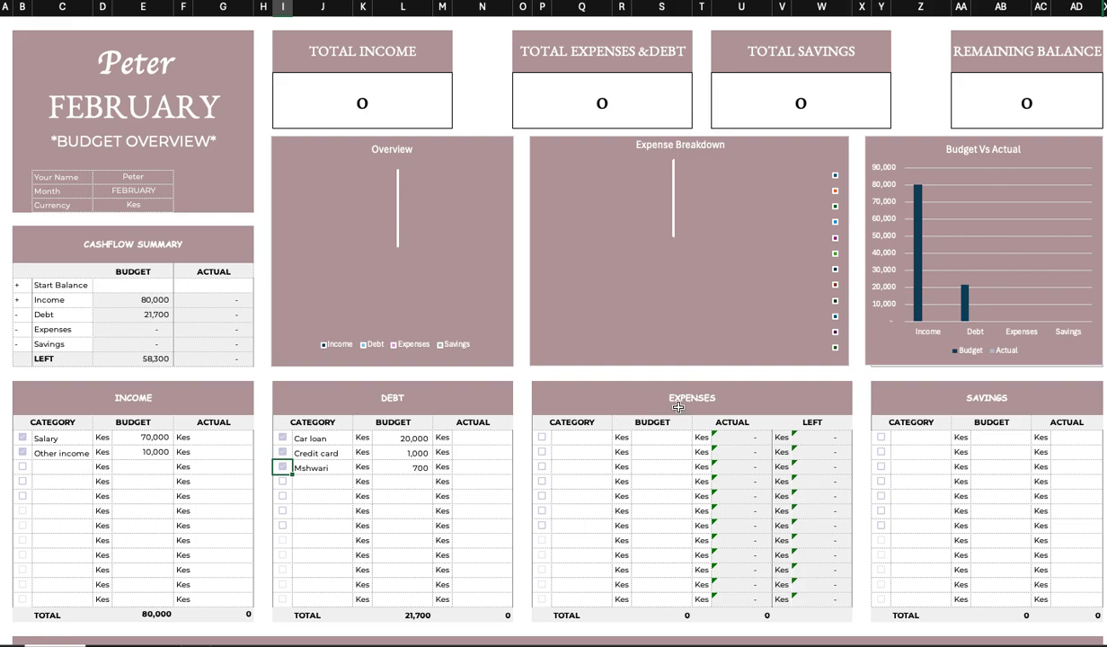
Add a Housing line to the Expenses table with a budget of 20,000.
{"action": "left_click", "coordinate": [596, 437]}
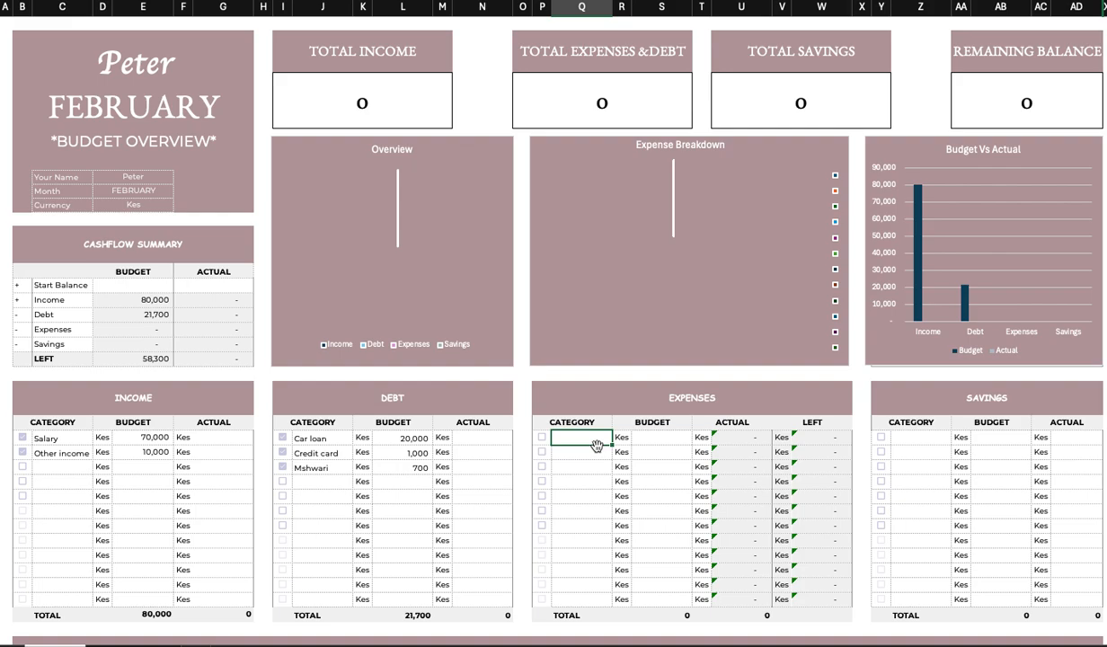
{"action": "type", "text": "Housing"}
{"action": "left_click", "coordinate": [649, 438]}
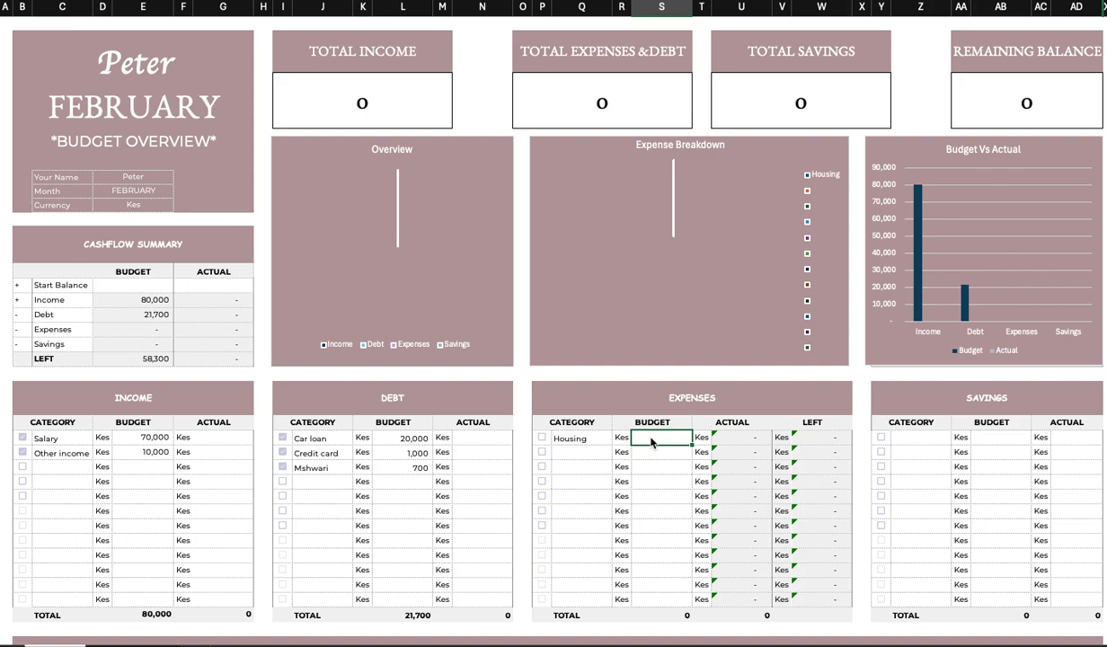
{"action": "type", "text": "20000"}
{"action": "key", "text": "Return"}
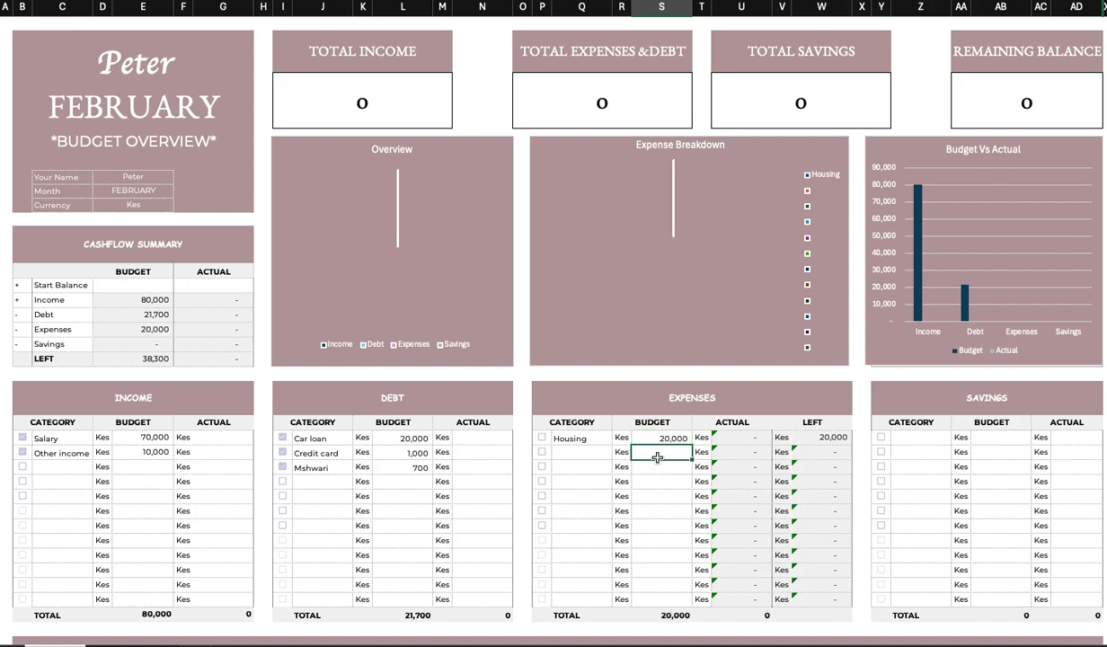
Add a Subscriptions line to the Expenses table with a budget of 10,000.
{"action": "left_click", "coordinate": [577, 453]}
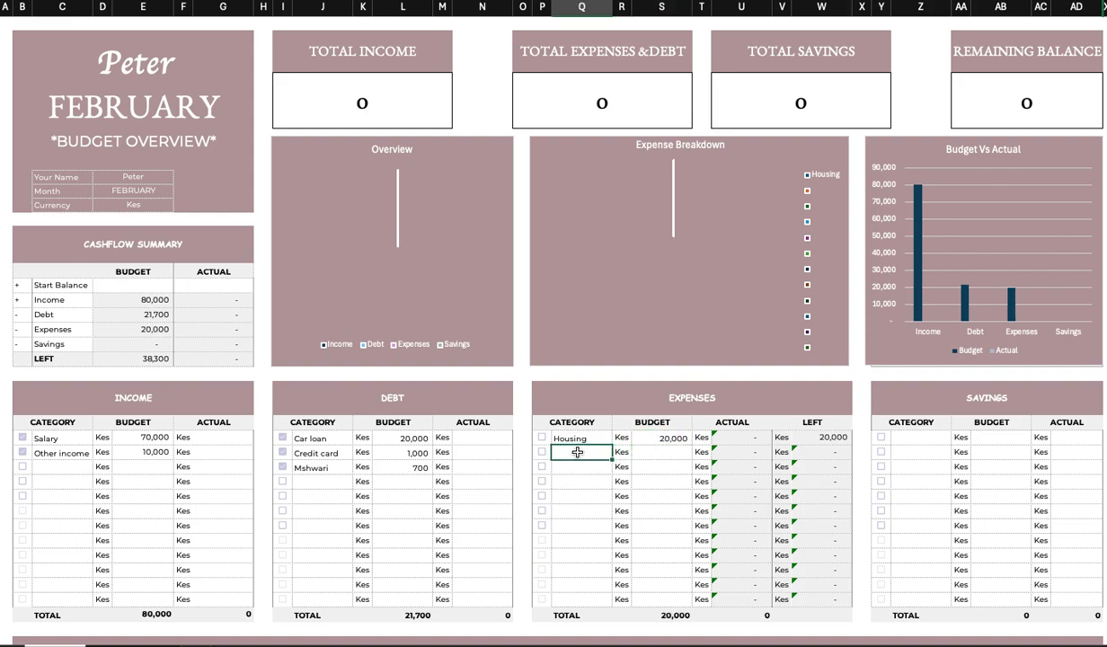
{"action": "type", "text": "Subscriptions"}
{"action": "left_click", "coordinate": [653, 455]}
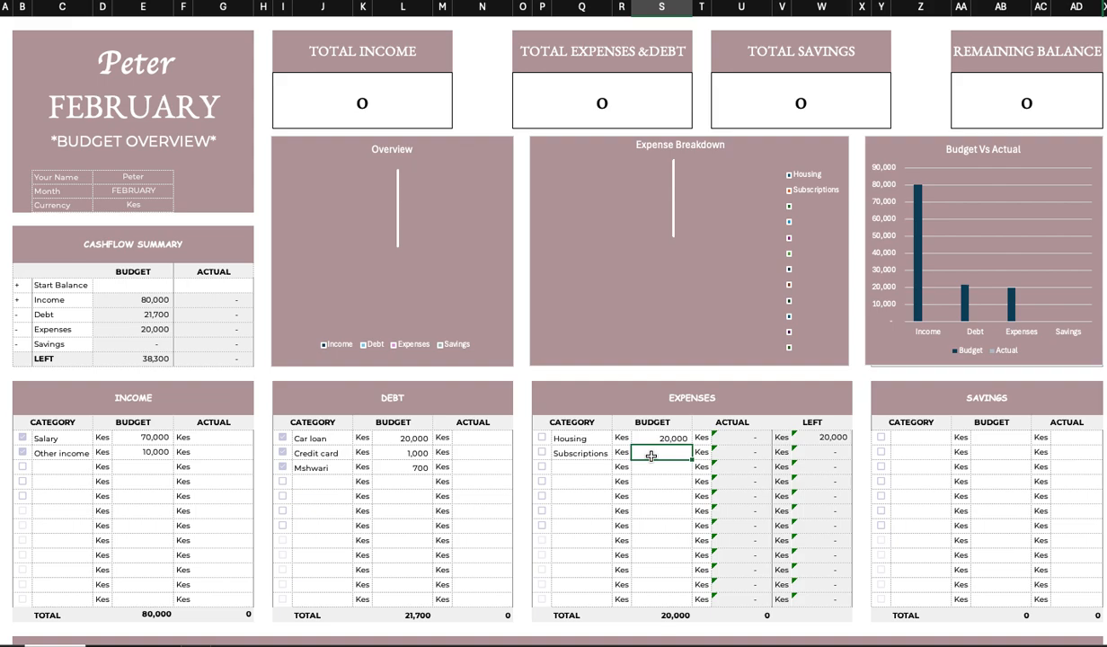
{"action": "type", "text": "10000"}
{"action": "left_click", "coordinate": [661, 477]}
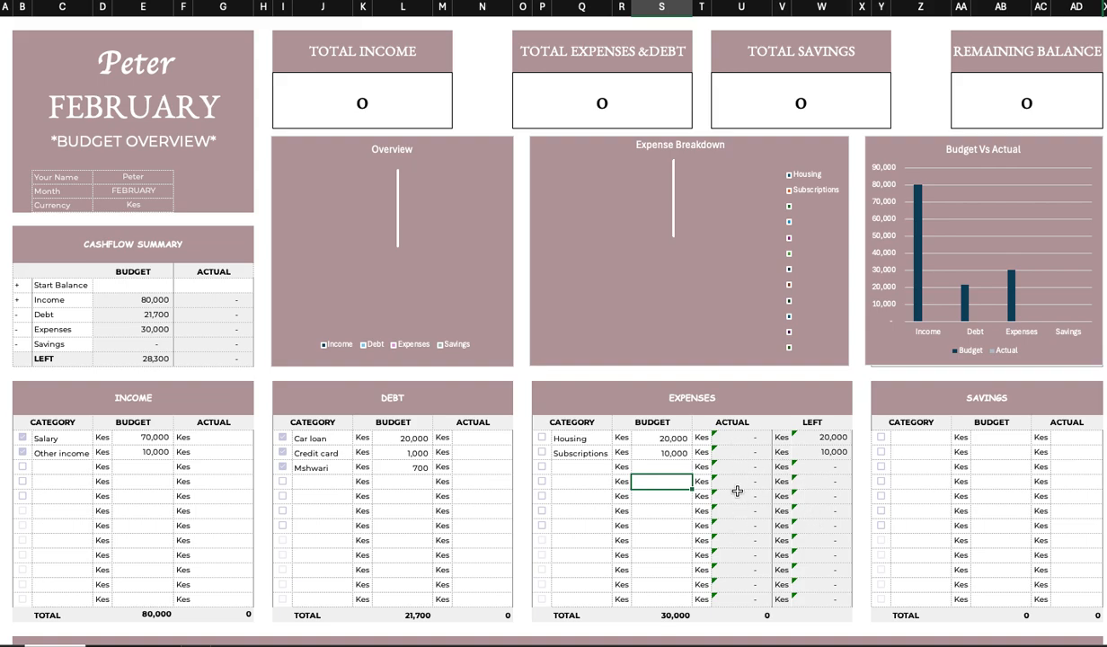
Add an Insurance line to the Expenses table with a budget of 5,000.
{"action": "left_click", "coordinate": [575, 468]}
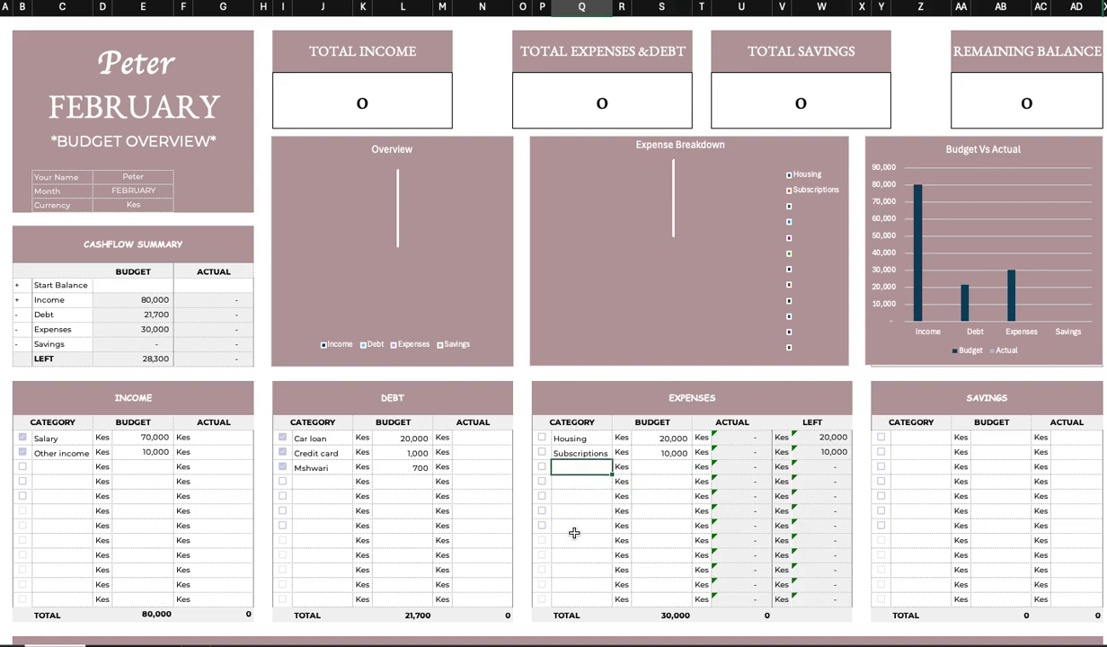
{"action": "type", "text": "Insurance"}
{"action": "left_click", "coordinate": [672, 470]}
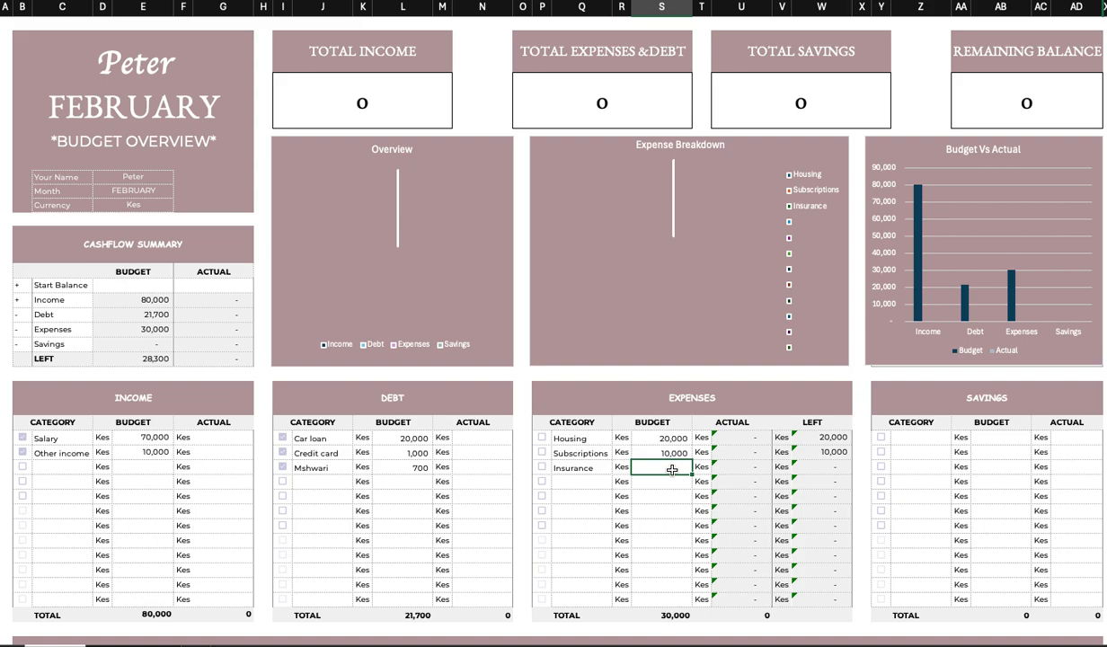
{"action": "type", "text": "5000"}
{"action": "key", "text": "Return"}
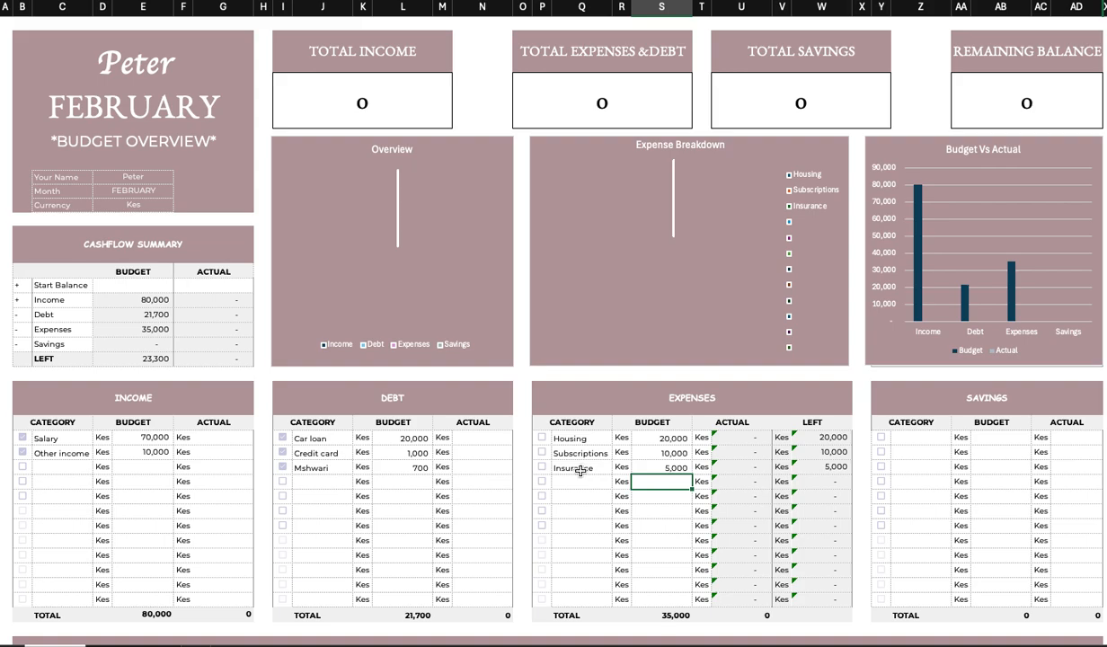
Add a Home line to the Savings table with a budget of 5,000.
{"action": "left_click", "coordinate": [913, 439]}
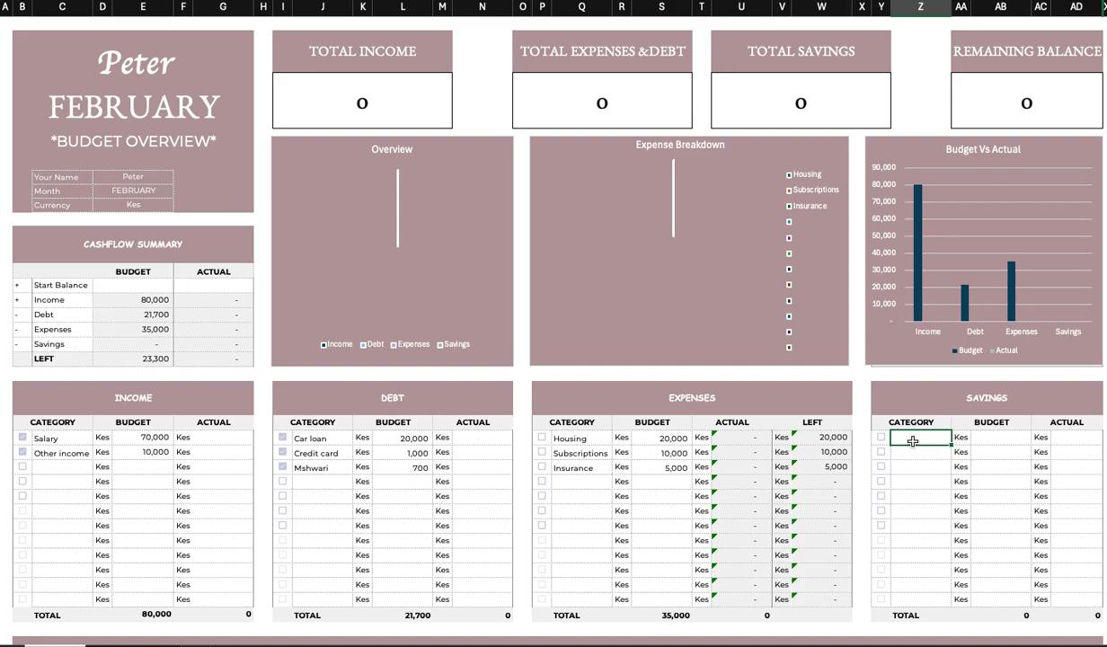
{"action": "type", "text": "Home"}
{"action": "left_click", "coordinate": [1011, 441]}
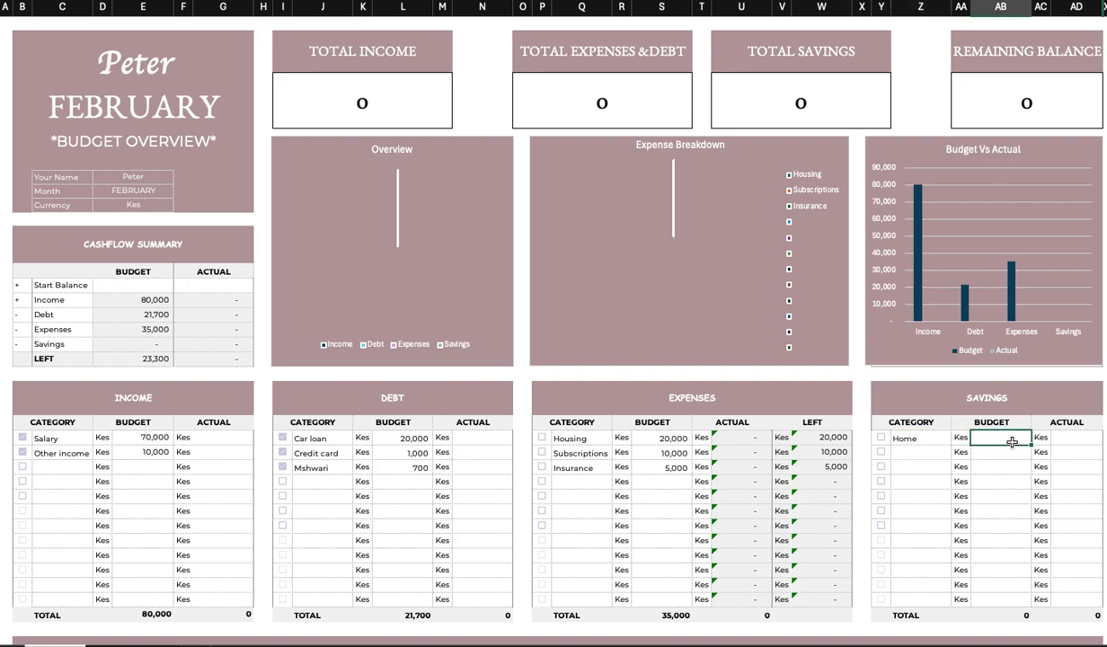
{"action": "type", "text": "5000"}
{"action": "key", "text": "Return"}
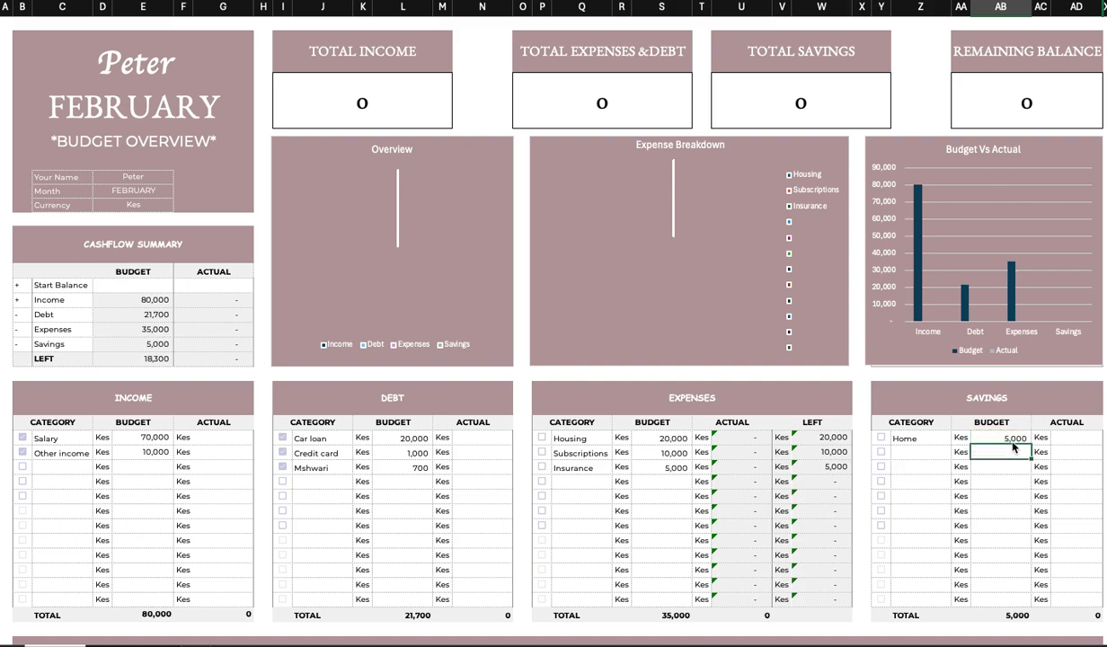
Add a retirement line to the Savings table with a budget of 7,000.
{"action": "left_click", "coordinate": [918, 451]}
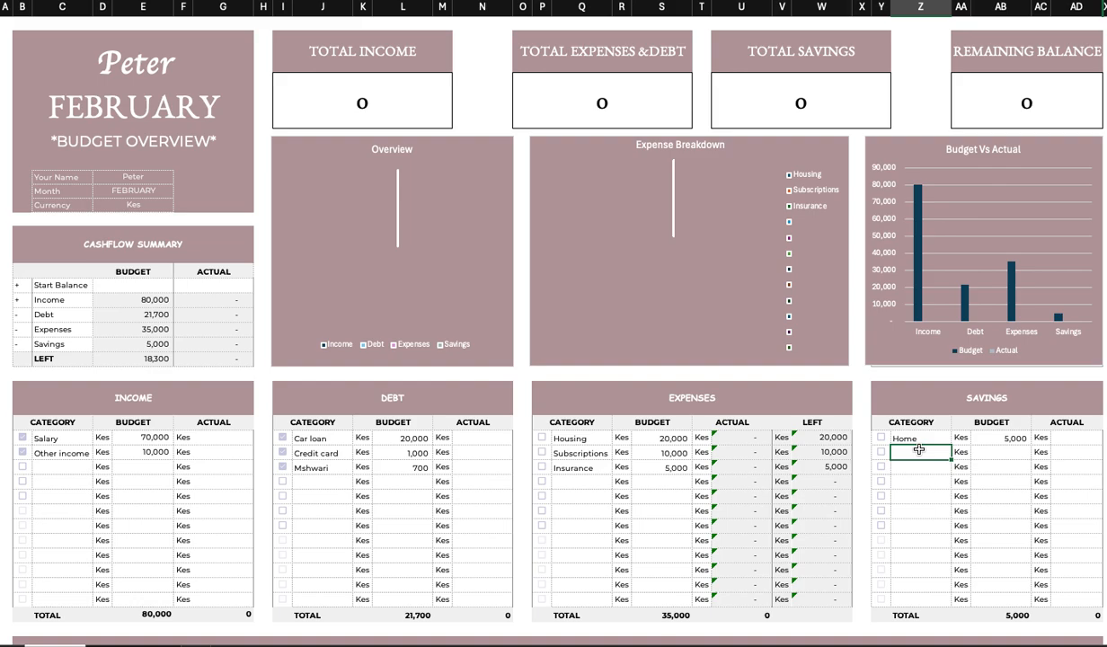
{"action": "type", "text": "retirement"}
{"action": "left_click", "coordinate": [1003, 449]}
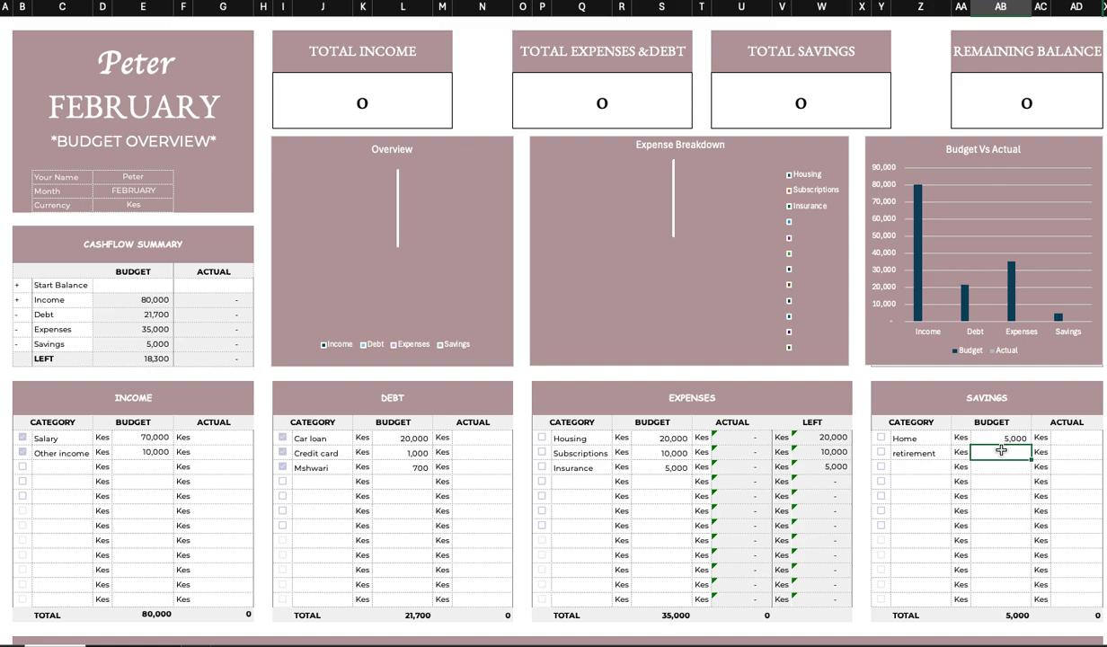
{"action": "type", "text": "7000"}
{"action": "left_click", "coordinate": [998, 467]}
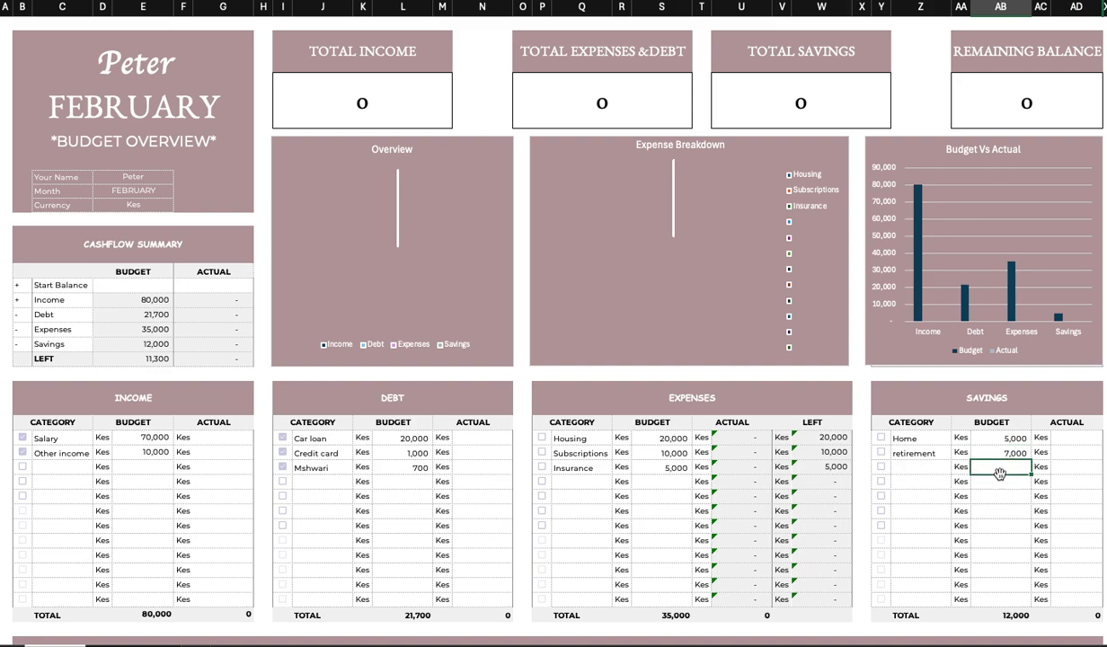
Add a Wedding line to the Savings table with a budget of 2,000.
{"action": "left_click", "coordinate": [919, 469]}
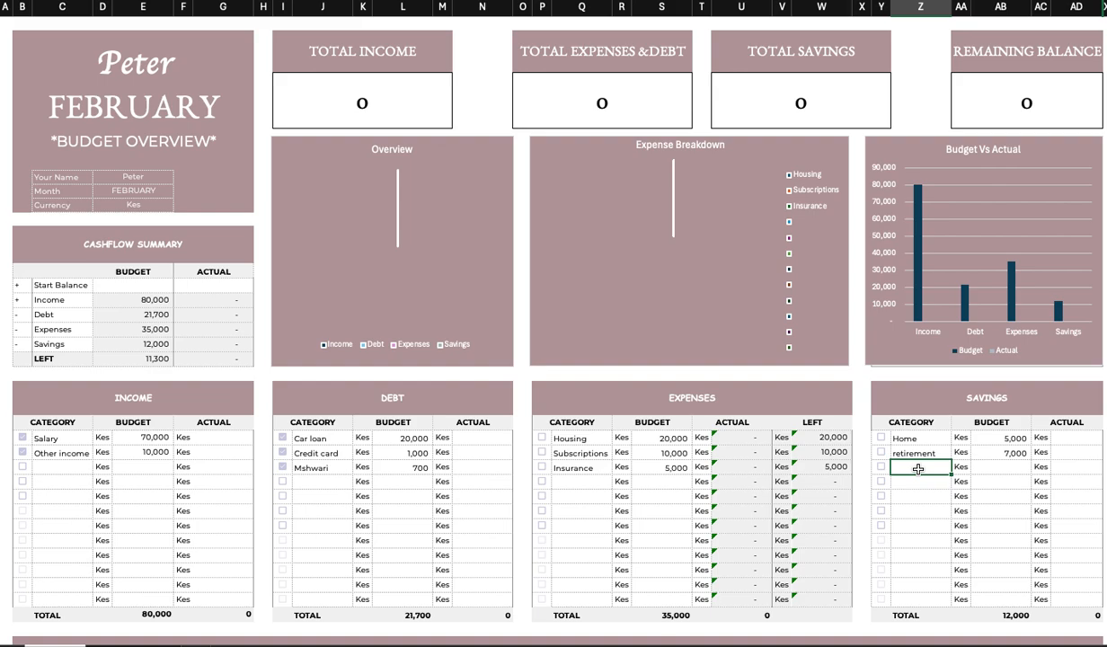
{"action": "type", "text": "Wedding"}
{"action": "left_click", "coordinate": [999, 462]}
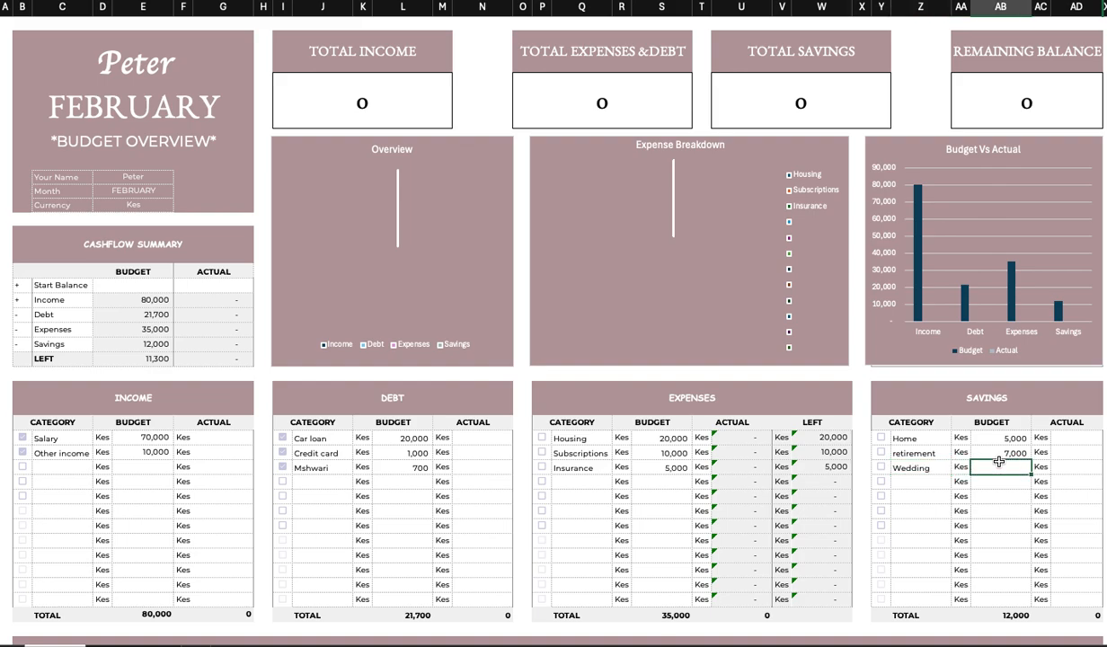
{"action": "type", "text": "2000"}
{"action": "left_click", "coordinate": [1003, 511]}
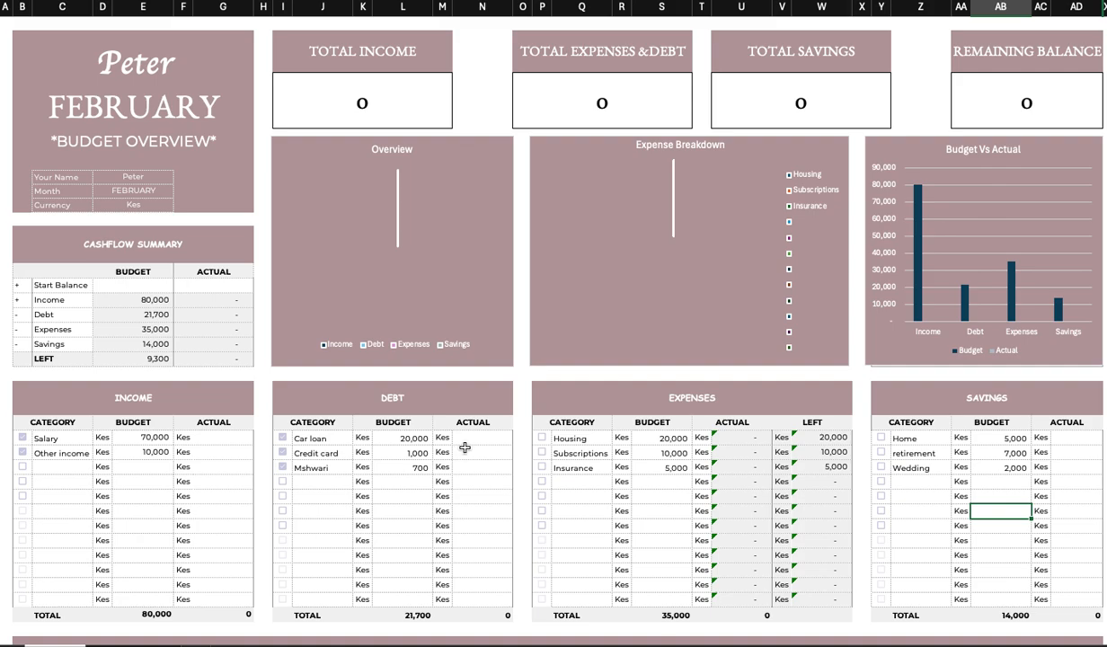
Enter actual income amounts of 70,000 for Salary and 8,000 for Other income.
{"action": "left_click", "coordinate": [232, 437]}
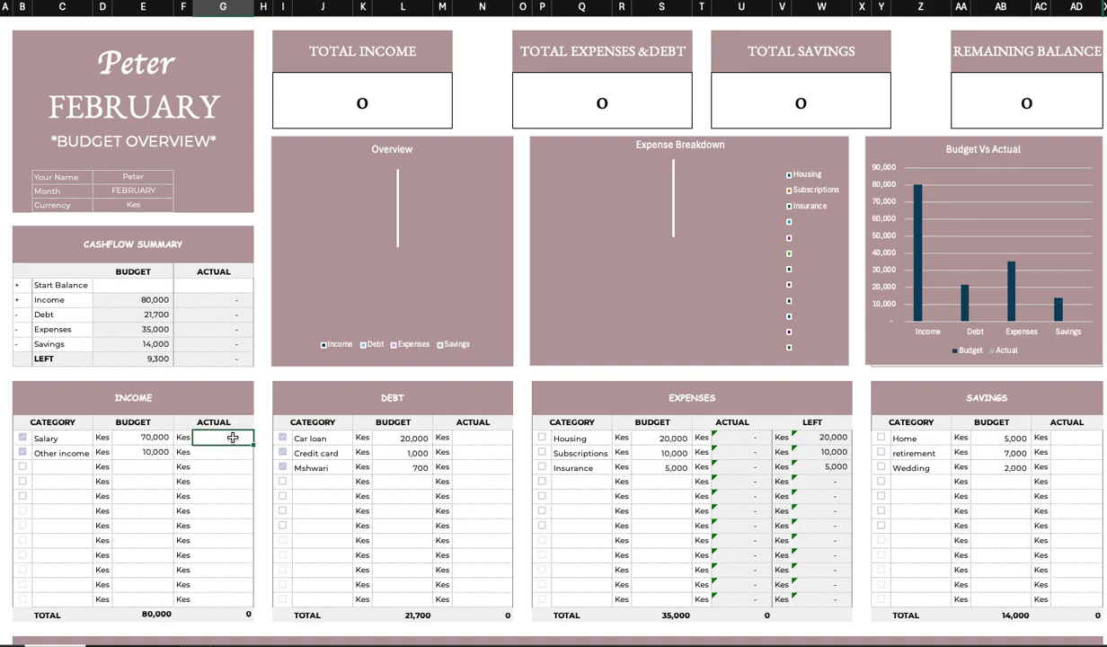
{"action": "type", "text": "70000"}
{"action": "key", "text": "Return"}
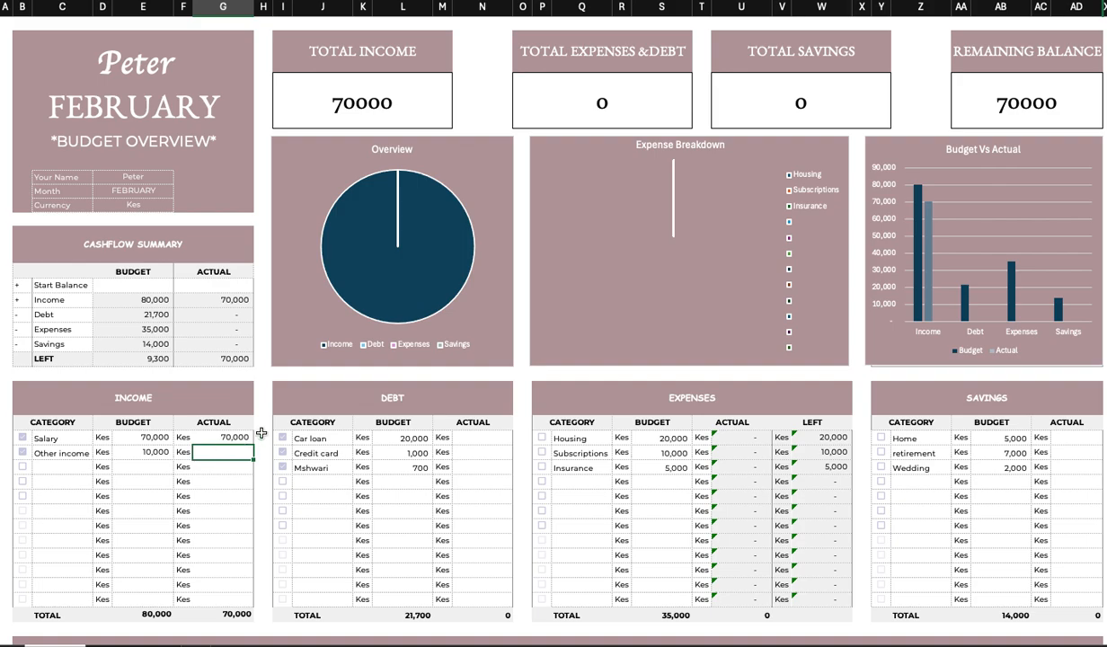
{"action": "type", "text": "8000"}
{"action": "left_click", "coordinate": [224, 500]}
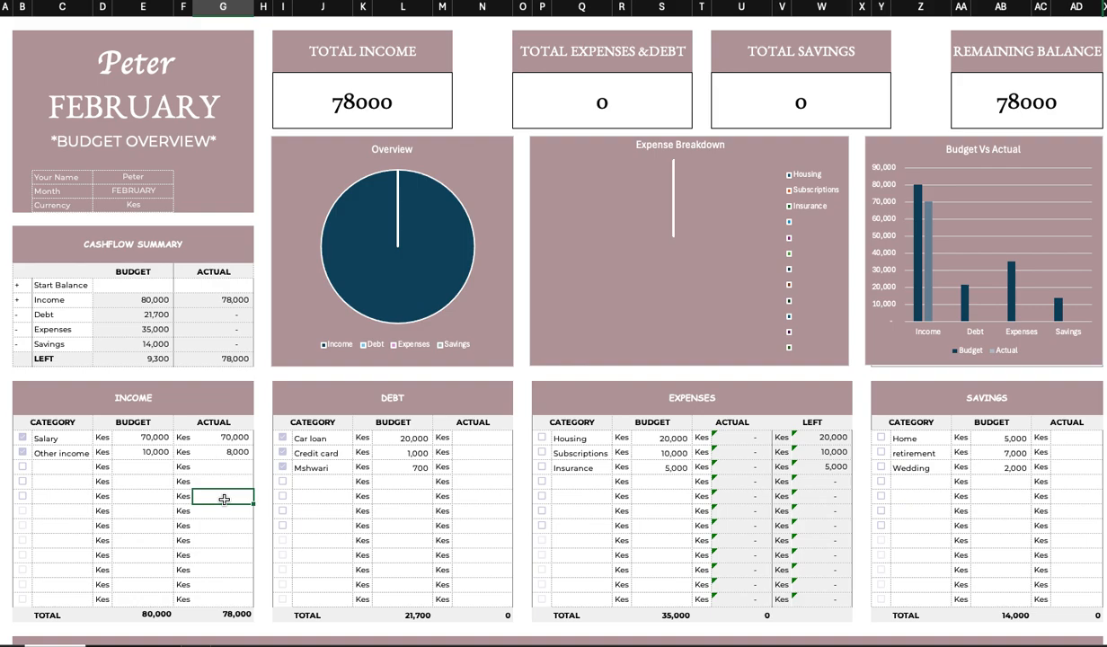
{"action": "left_click", "coordinate": [209, 451]}
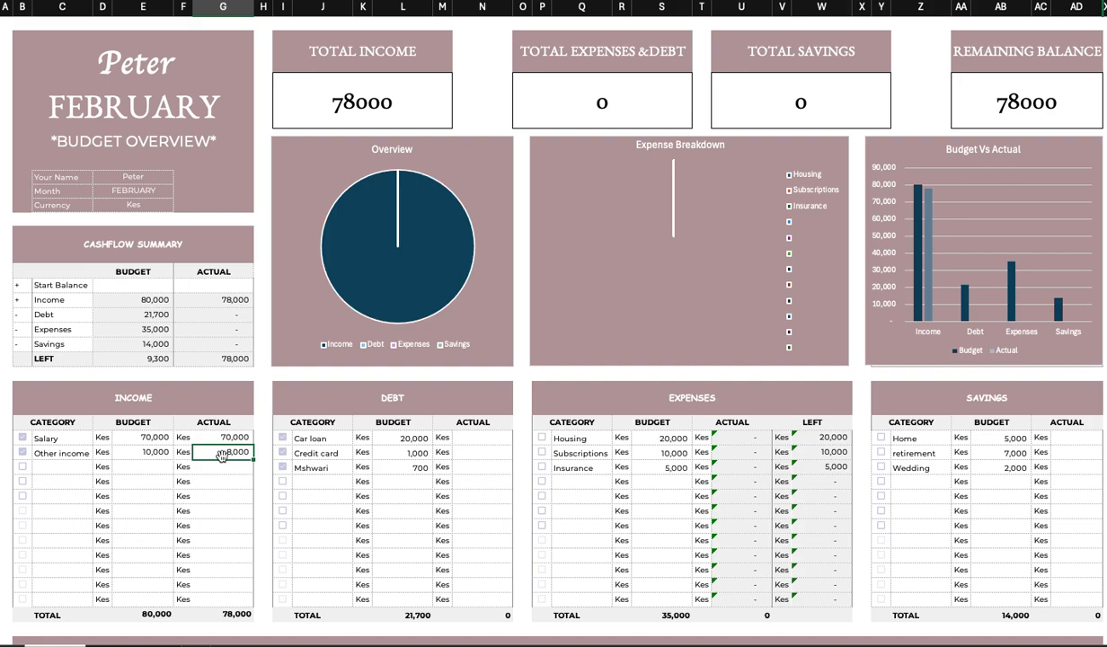
Enter actual debt amounts of 20,000 for Car loan, 800 for Credit card and 700 for Mshwari.
{"action": "left_click", "coordinate": [337, 471]}
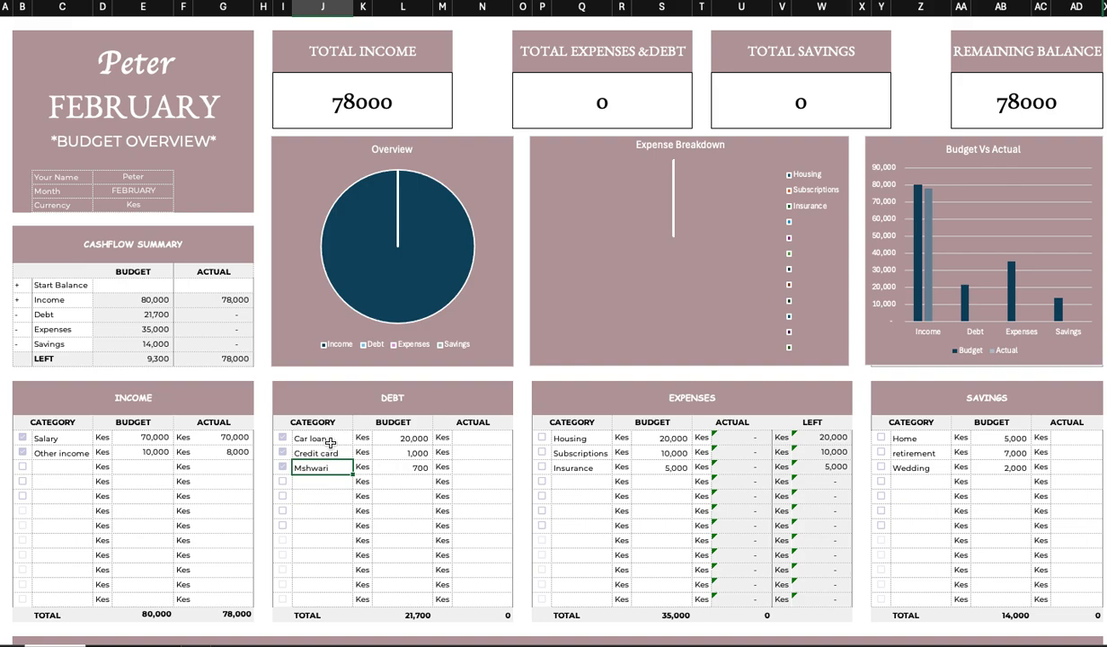
{"action": "left_click", "coordinate": [428, 438]}
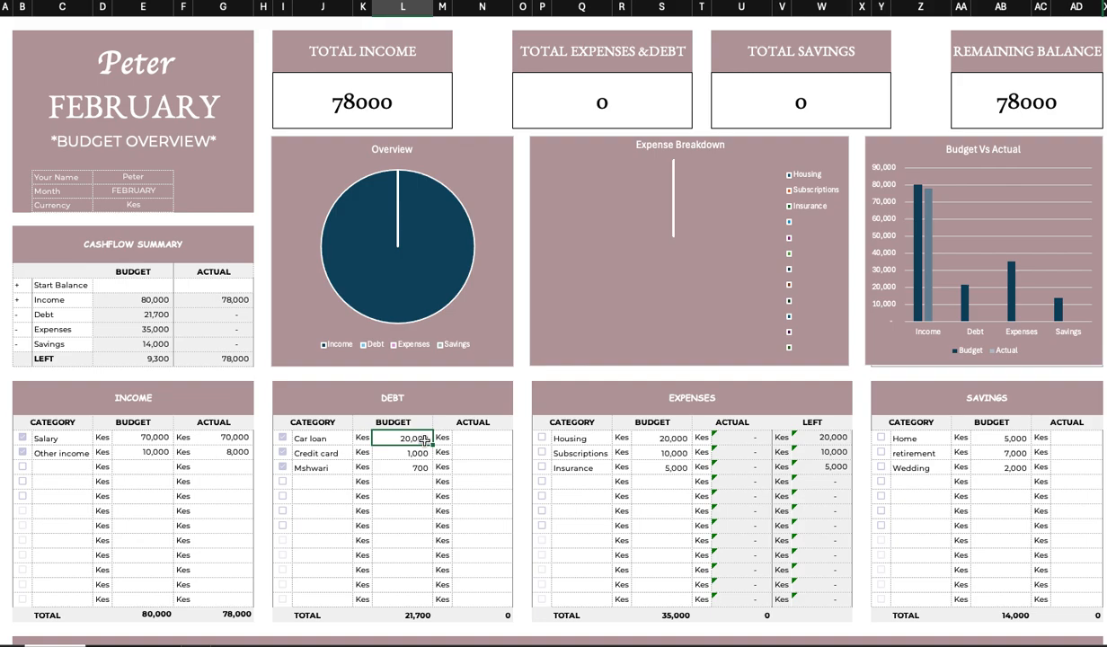
{"action": "left_click", "coordinate": [486, 438]}
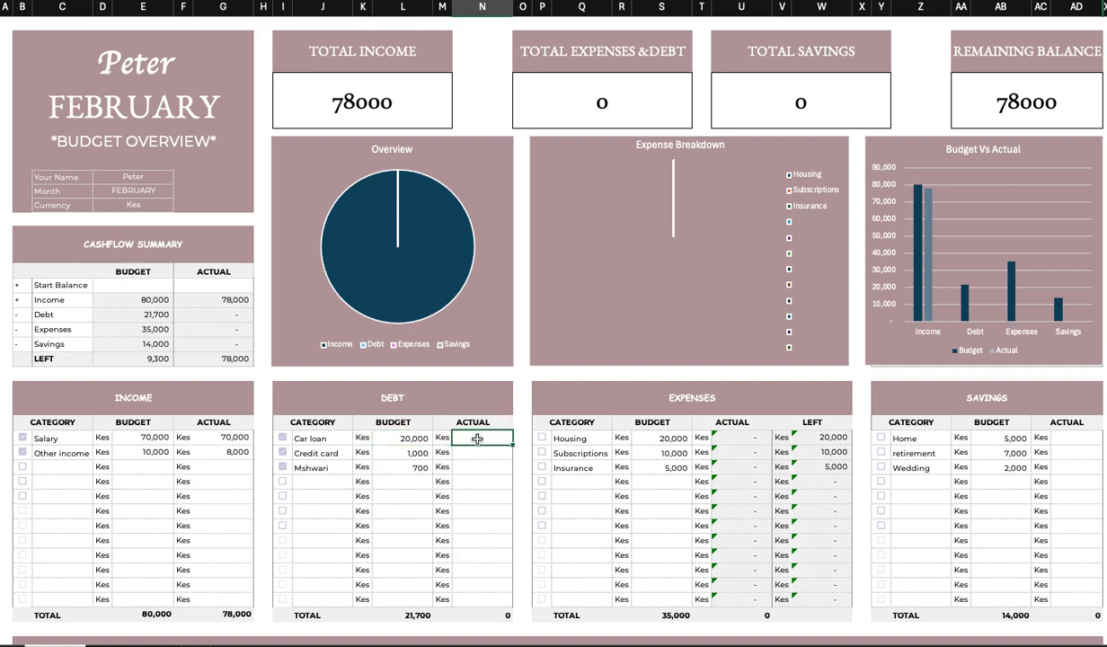
{"action": "type", "text": "20000"}
{"action": "left_click", "coordinate": [476, 453]}
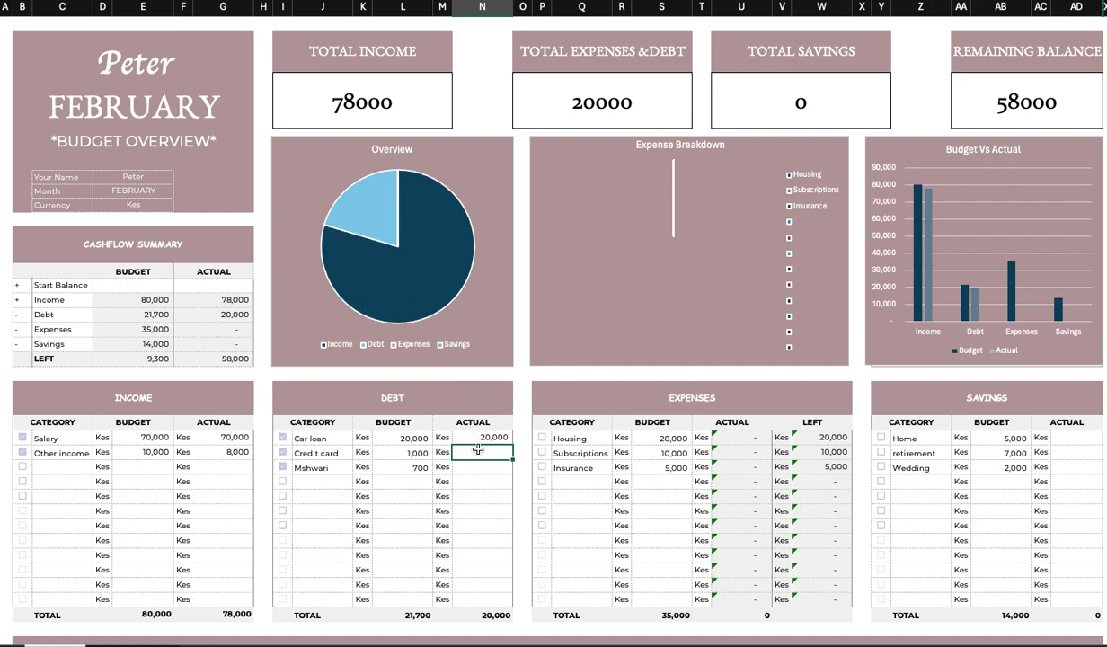
{"action": "type", "text": "800"}
{"action": "left_click", "coordinate": [488, 478]}
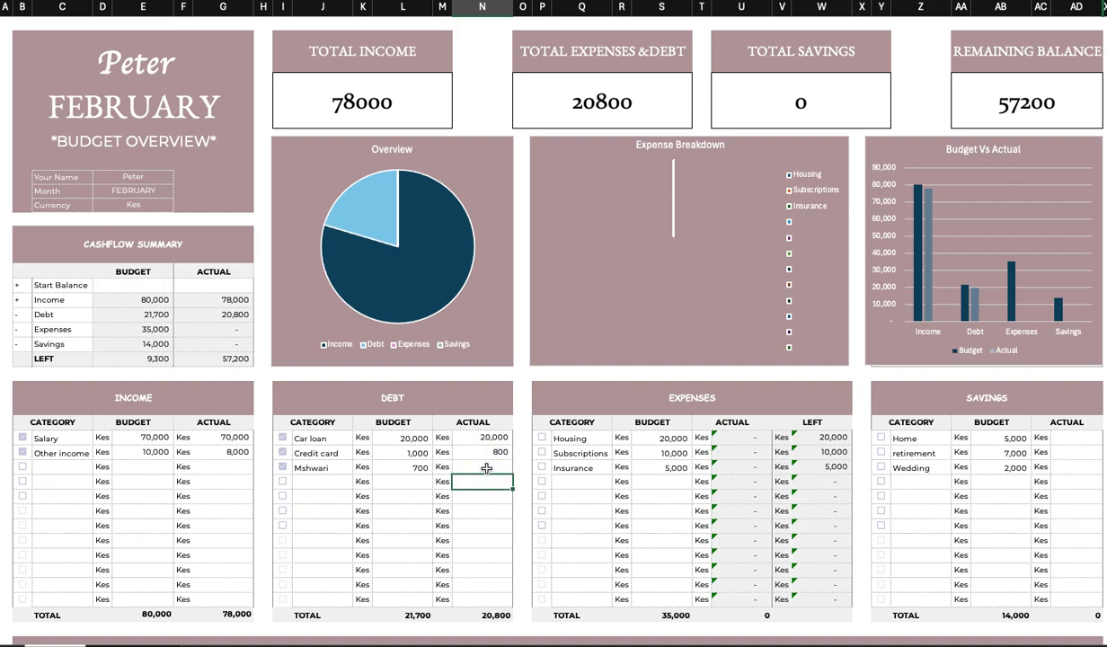
{"action": "left_click", "coordinate": [477, 461]}
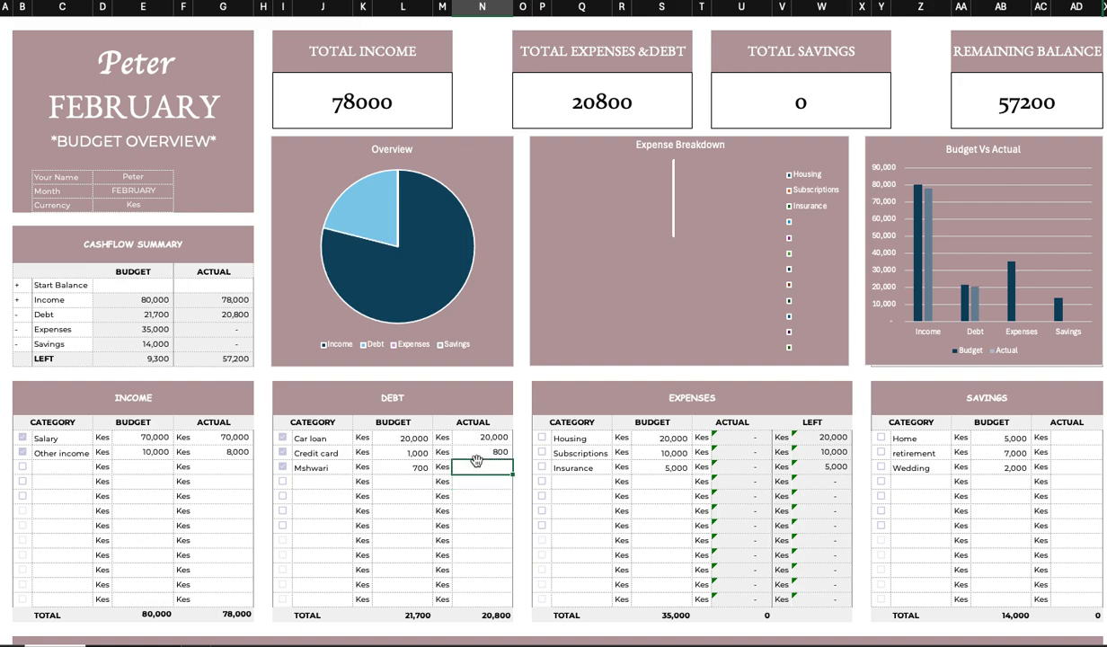
{"action": "type", "text": "700"}
{"action": "key", "text": "BackSpace"}
{"action": "left_click", "coordinate": [490, 540]}
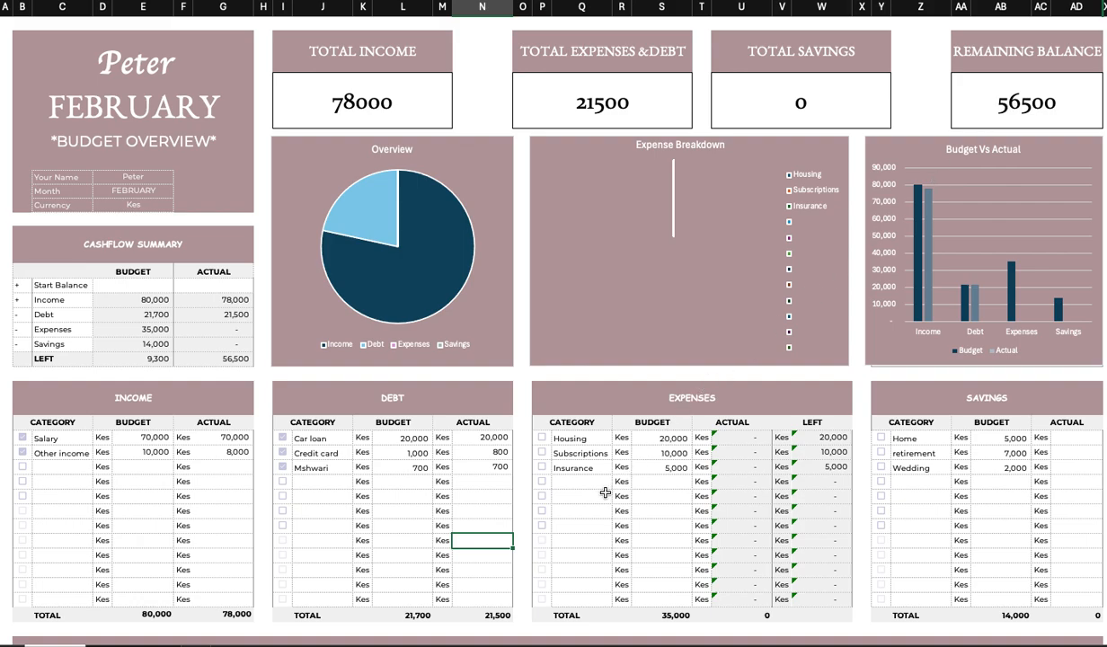
Tick the checkboxes beside the Housing, Subscriptions and Insurance expense lines.
{"action": "left_click", "coordinate": [571, 495]}
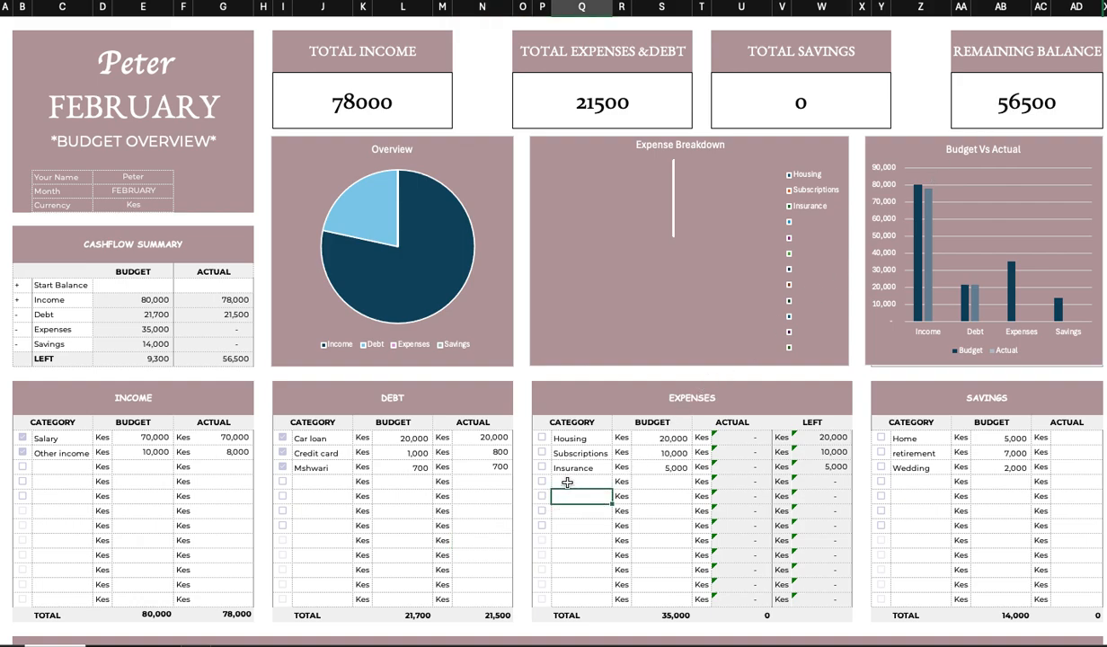
{"action": "left_click", "coordinate": [543, 440]}
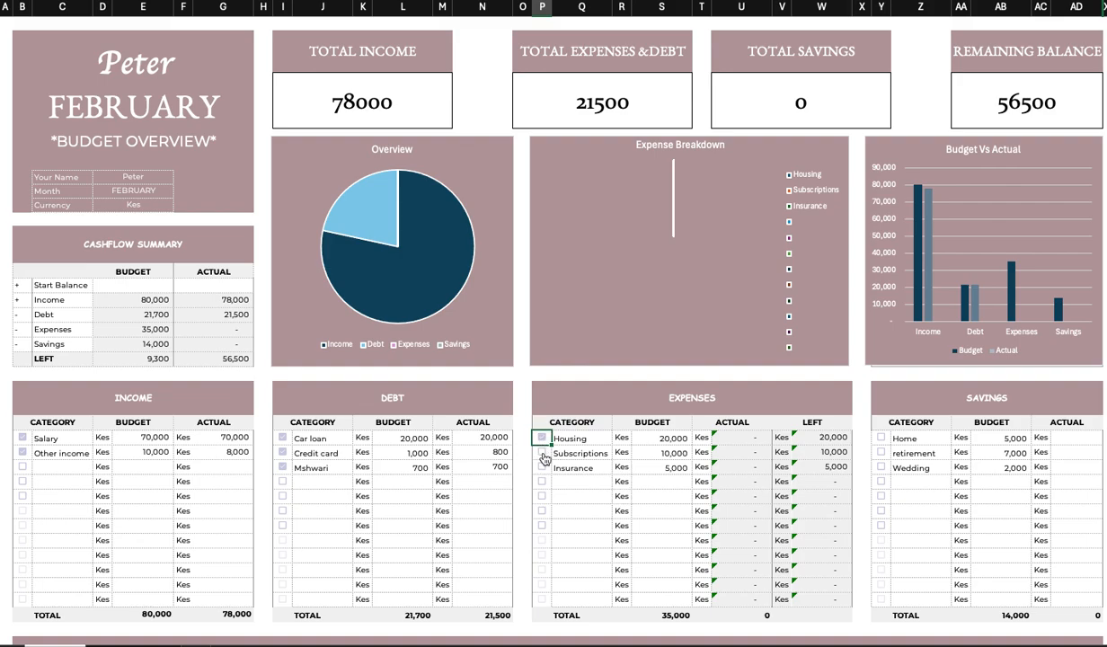
{"action": "left_click", "coordinate": [541, 453]}
{"action": "left_click", "coordinate": [542, 467]}
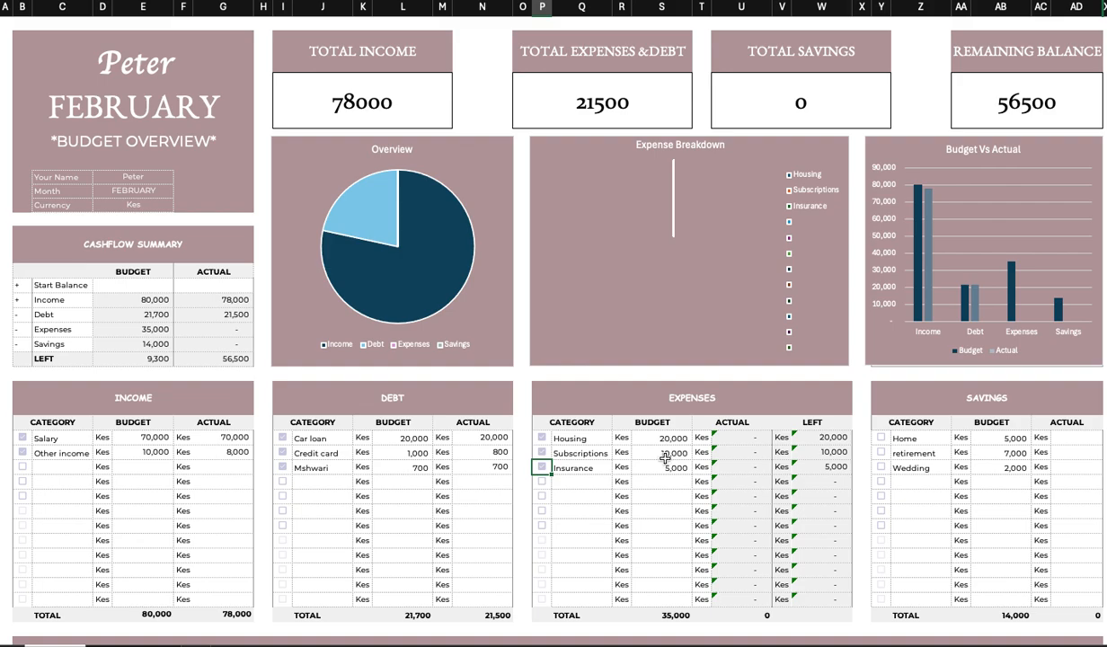
Enter the date 01/02/2026 in the first row of the Expense Tracker.
{"action": "scroll", "coordinate": [628, 499], "scroll_direction": "down", "scroll_amount": 1}
{"action": "scroll", "coordinate": [628, 501], "scroll_direction": "down", "scroll_amount": 2}
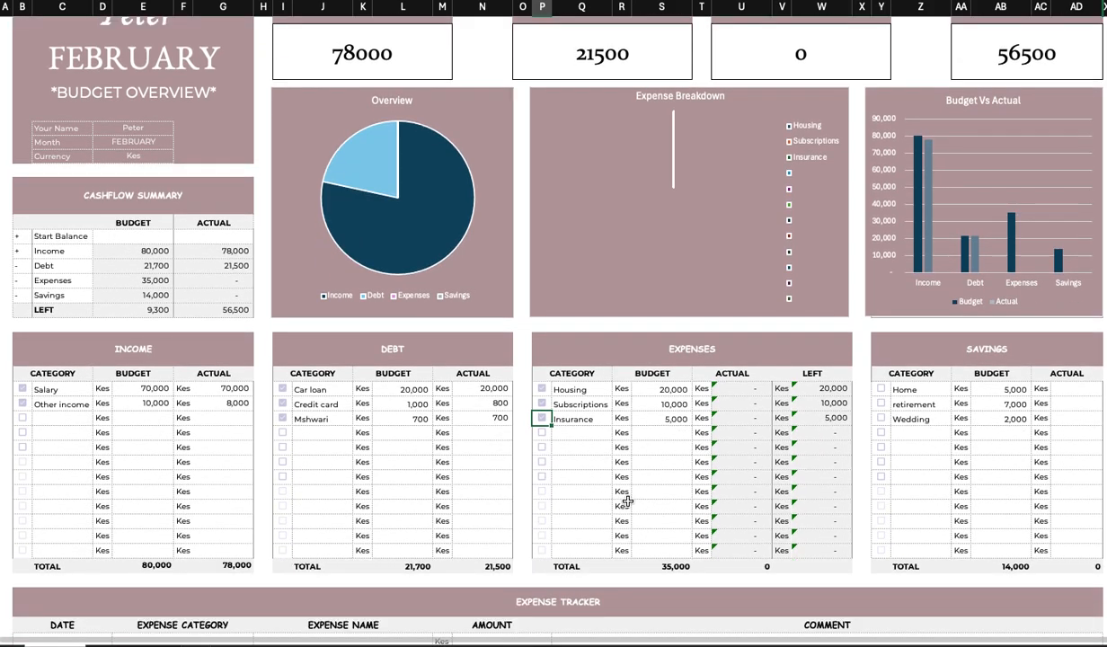
{"action": "scroll", "coordinate": [628, 501], "scroll_direction": "down", "scroll_amount": 3}
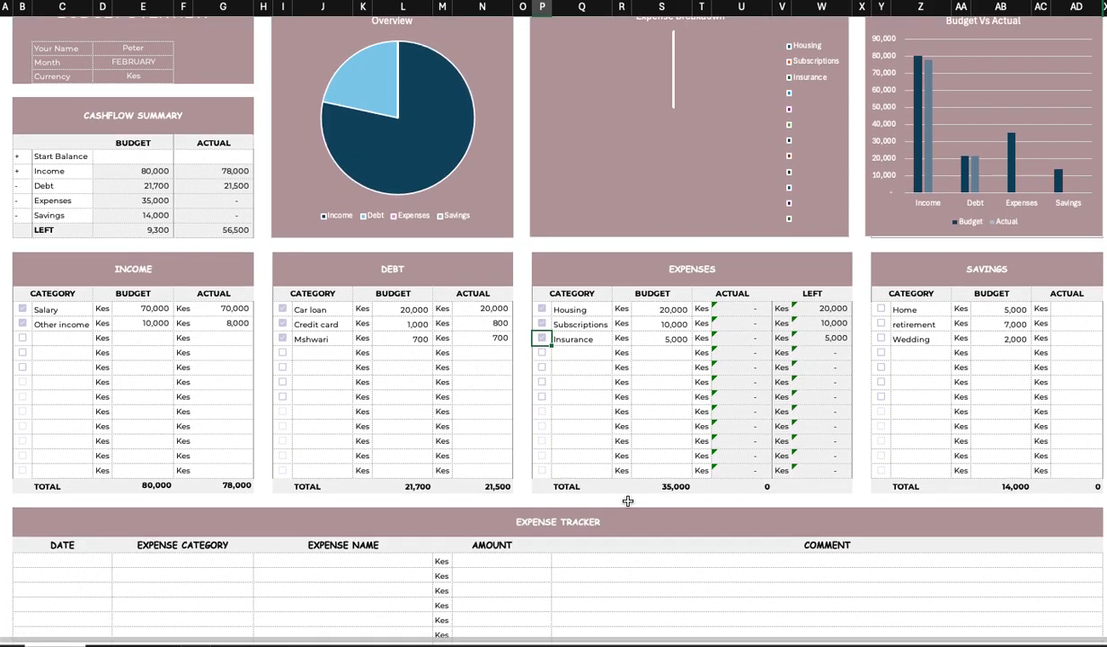
{"action": "scroll", "coordinate": [628, 501], "scroll_direction": "down", "scroll_amount": 2}
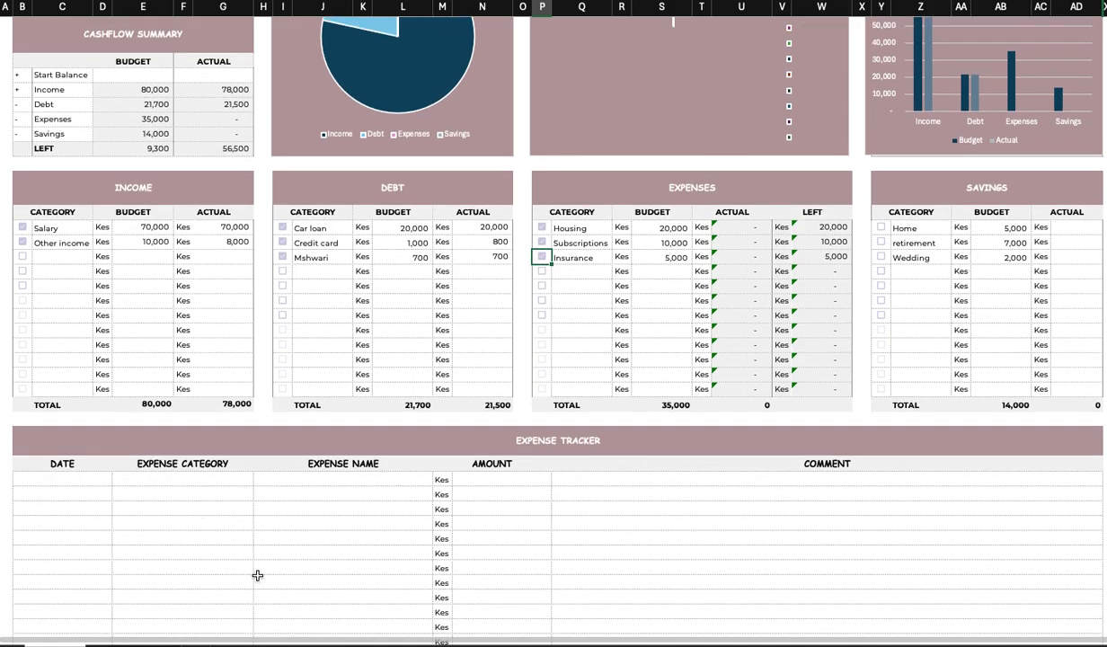
{"action": "left_click", "coordinate": [80, 484]}
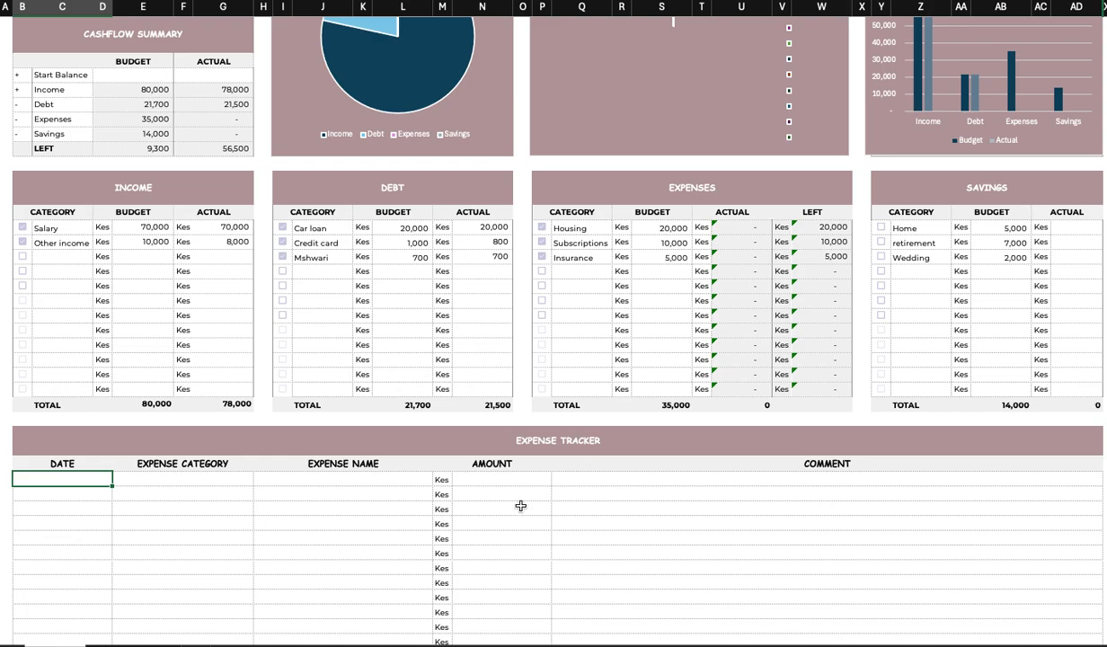
{"action": "scroll", "coordinate": [192, 508], "scroll_direction": "down", "scroll_amount": 1}
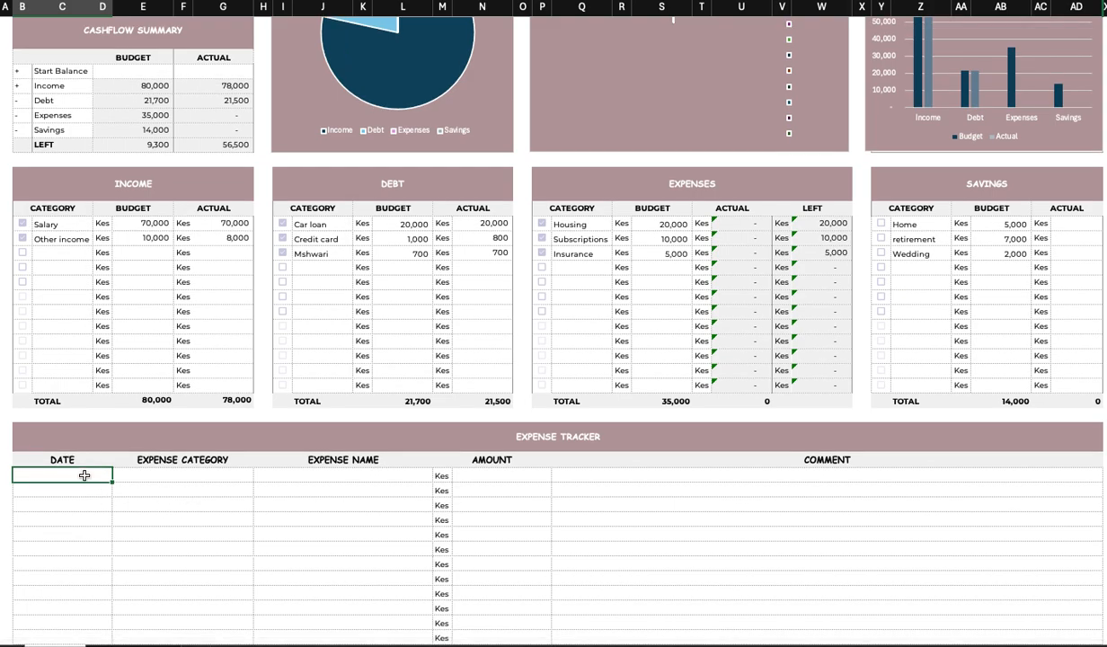
{"action": "scroll", "coordinate": [139, 435], "scroll_direction": "up", "scroll_amount": 5}
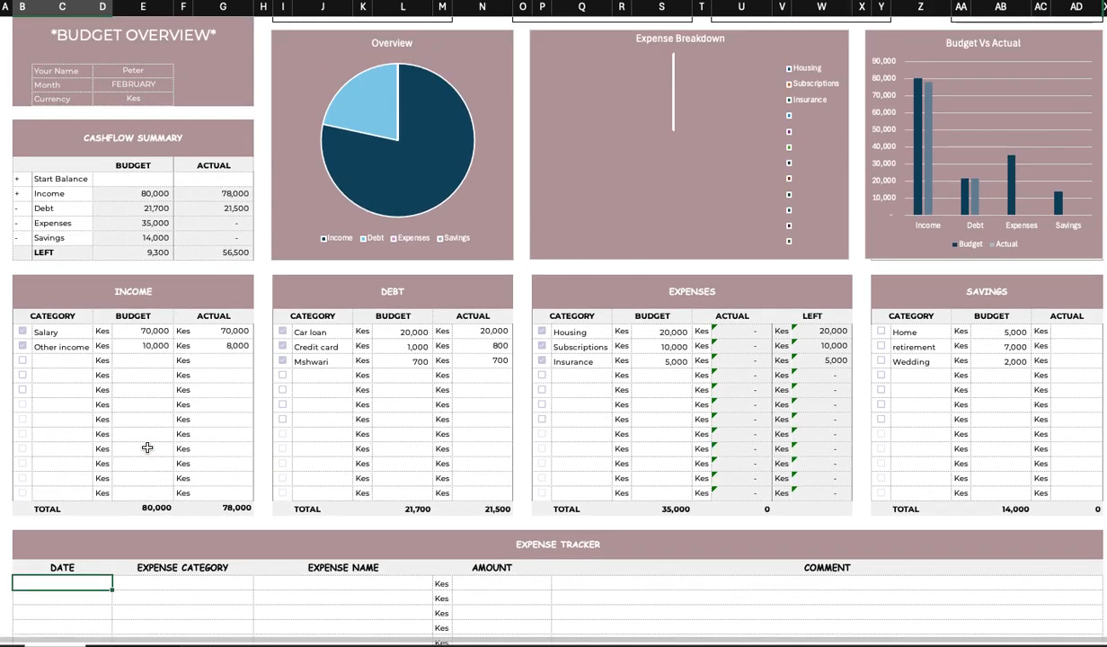
{"action": "scroll", "coordinate": [147, 448], "scroll_direction": "down", "scroll_amount": 5}
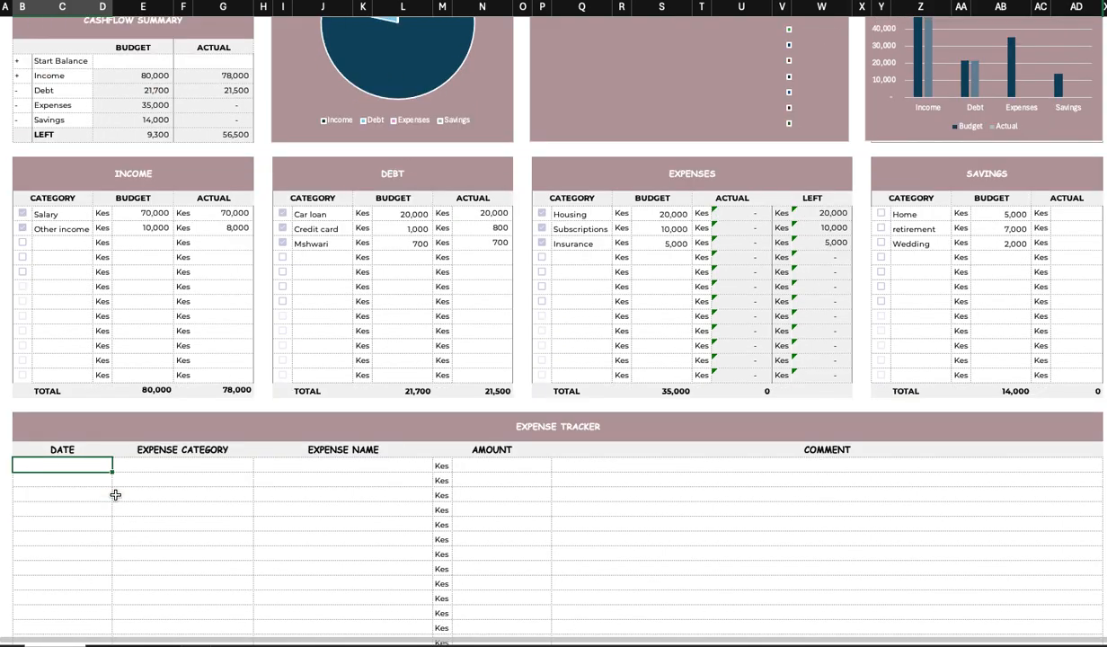
{"action": "type", "text": "01"}
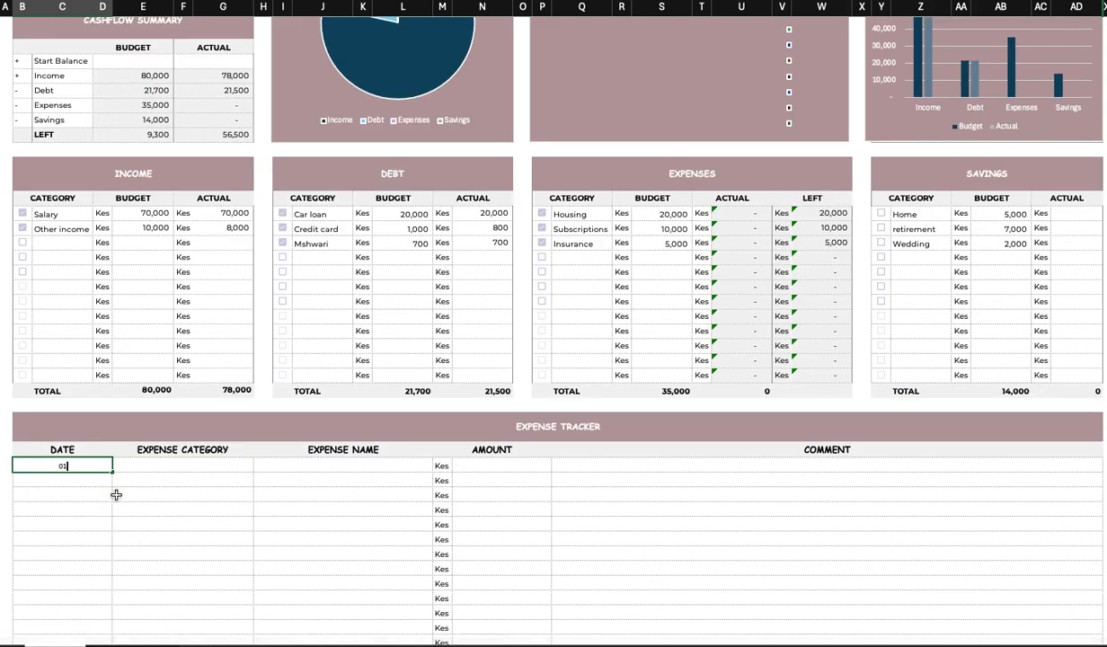
{"action": "type", "text": "/02/2026"}
{"action": "left_click", "coordinate": [186, 464]}
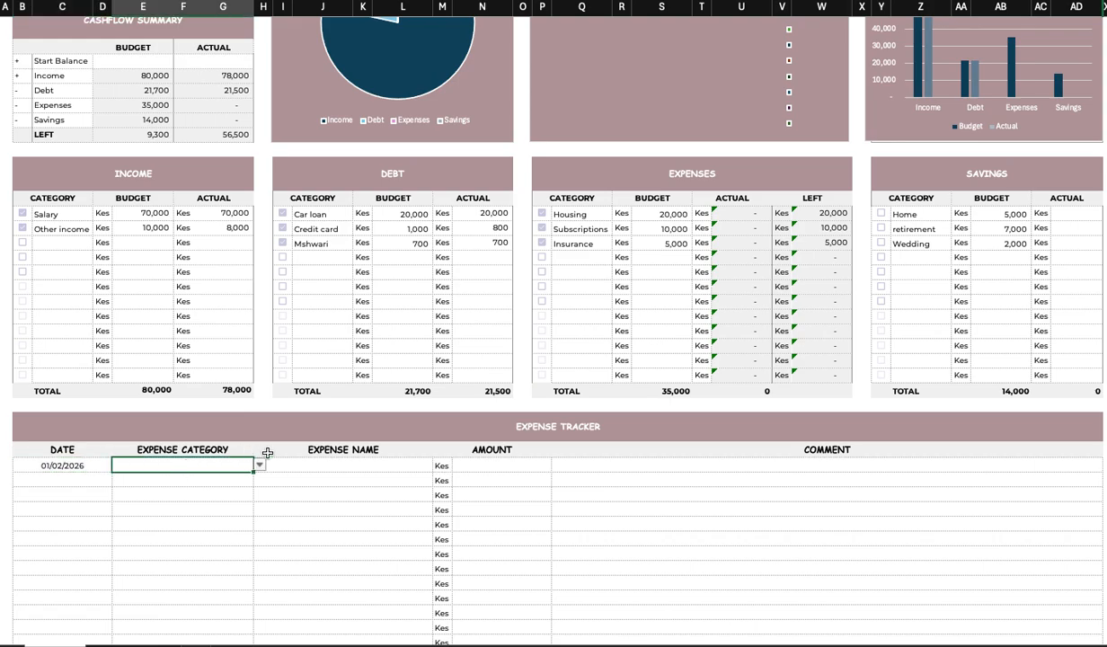
Complete the first Expense Tracker row with category Housing, expense name Rent and amount 15000.
{"action": "left_click", "coordinate": [258, 466]}
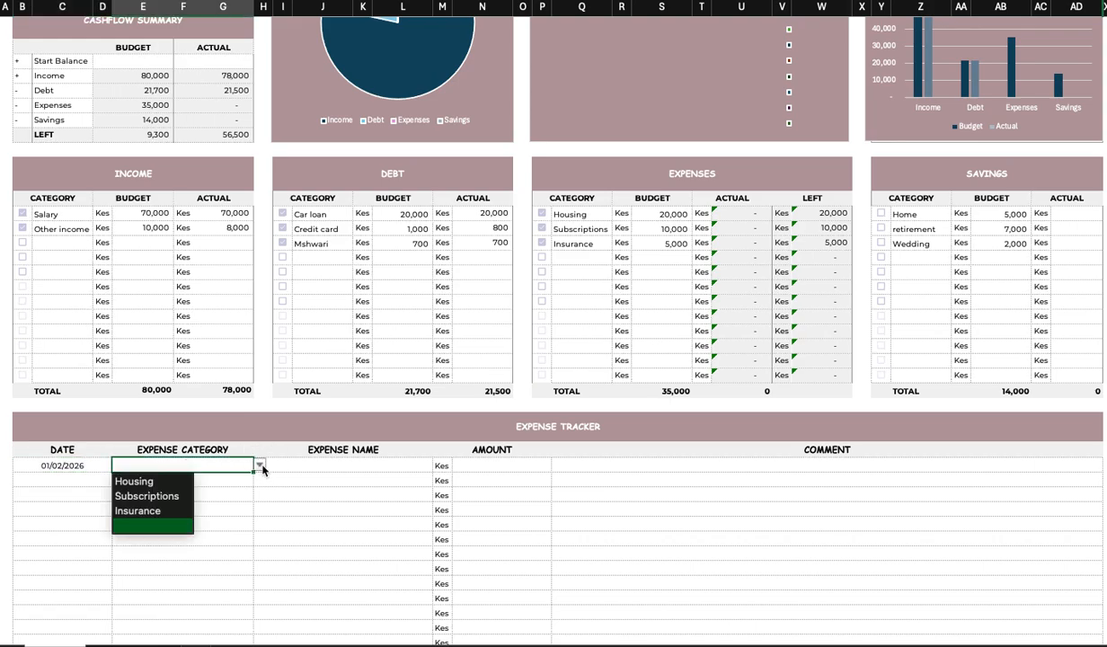
{"action": "left_click", "coordinate": [156, 485]}
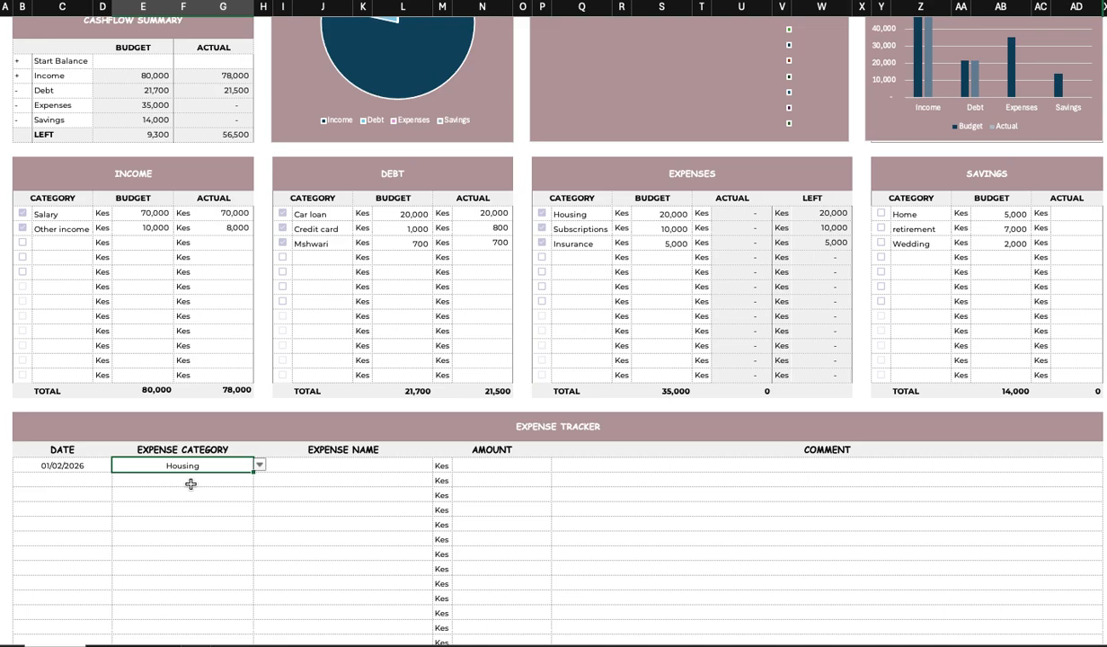
{"action": "left_click", "coordinate": [340, 469]}
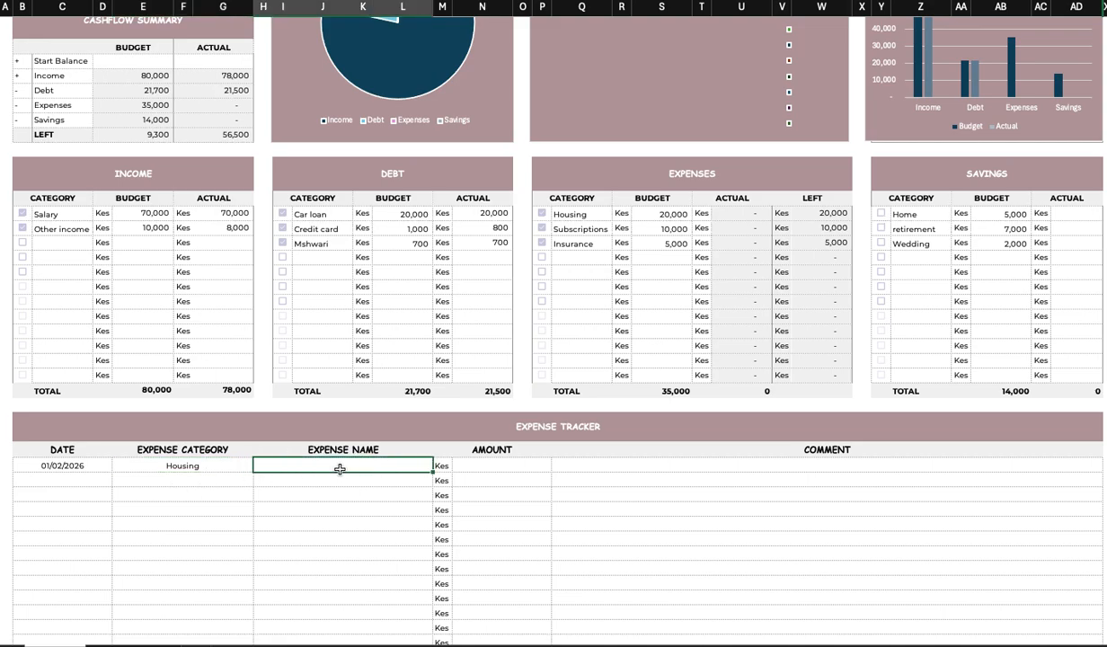
{"action": "type", "text": "Rent"}
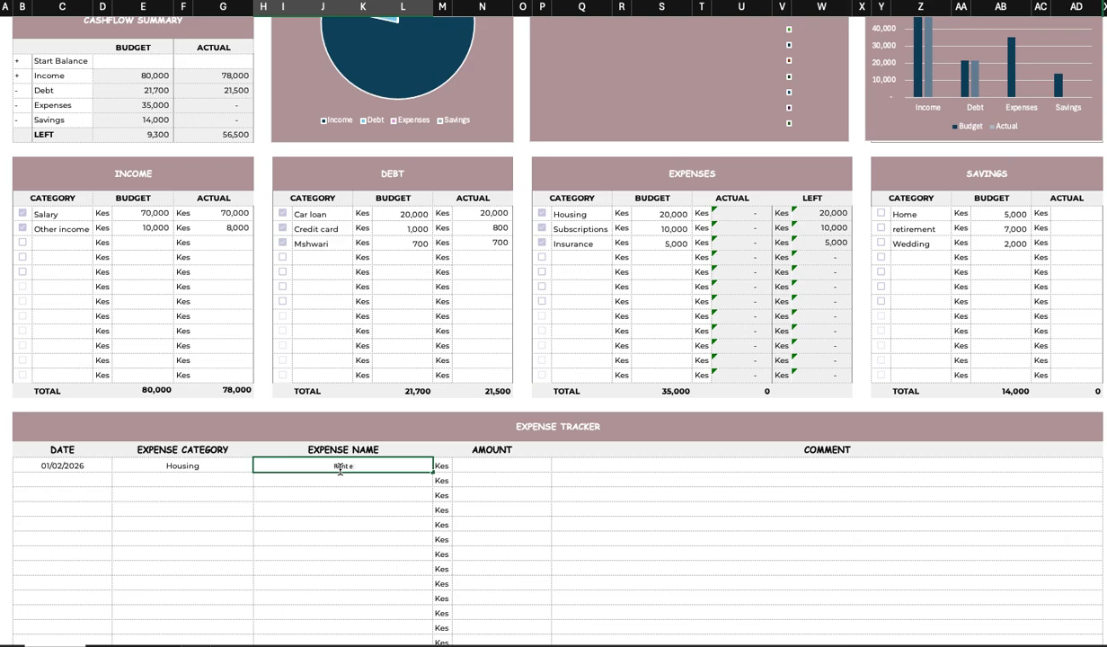
{"action": "left_click", "coordinate": [504, 463]}
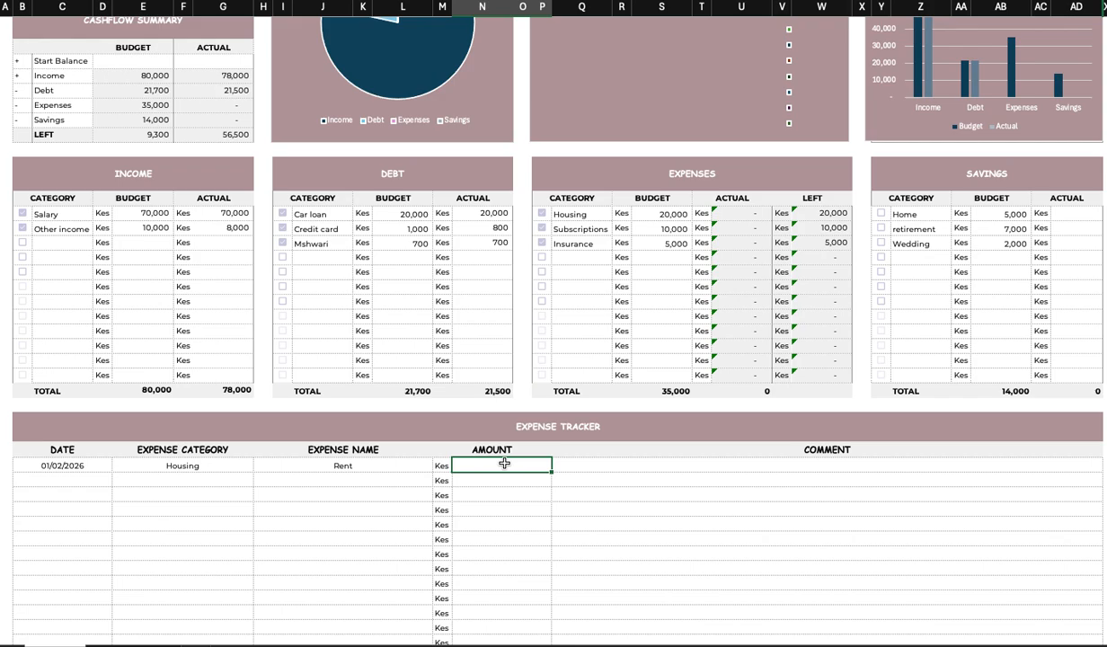
{"action": "type", "text": "15000"}
{"action": "left_click", "coordinate": [504, 509]}
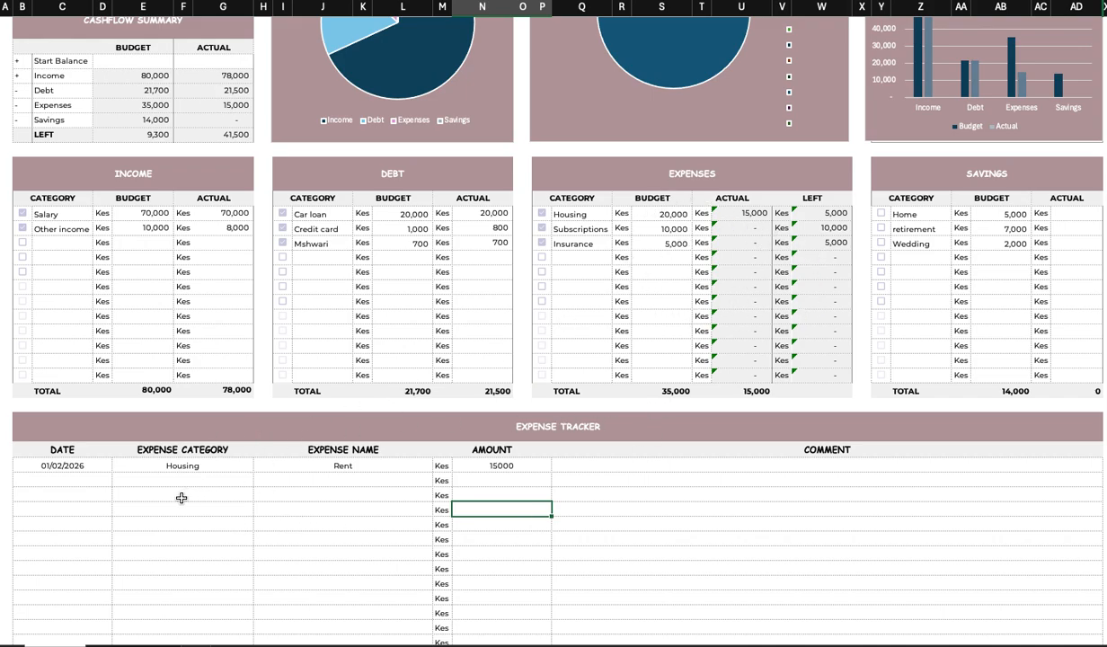
Enter the date 02/02/2026 and pick the Subscriptions category in the second tracker row.
{"action": "double_click", "coordinate": [73, 482]}
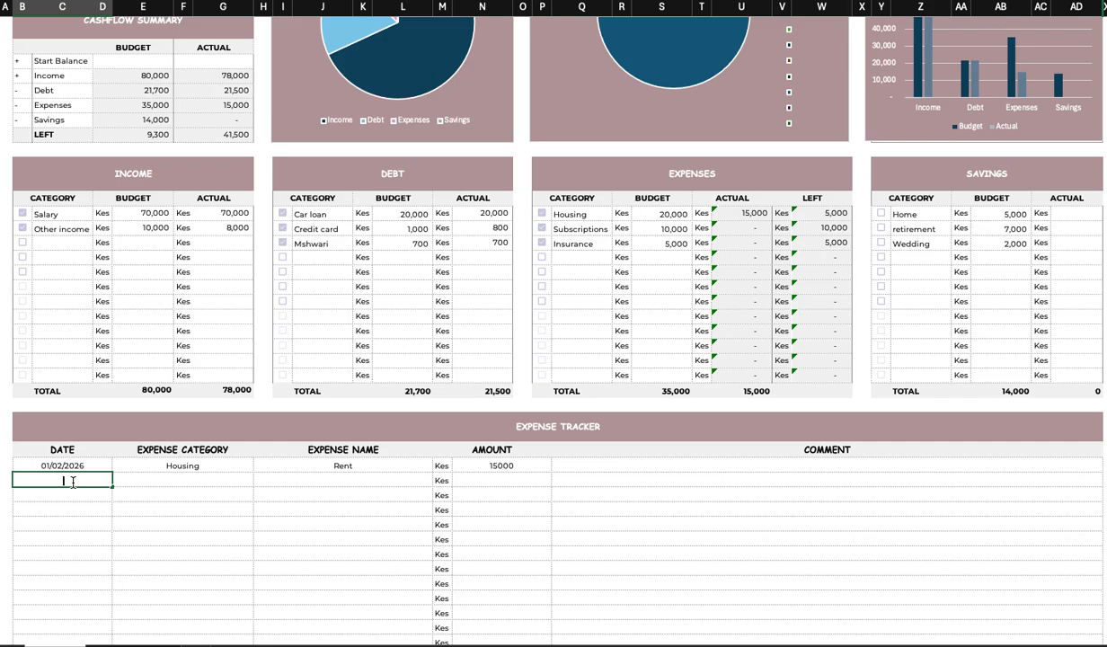
{"action": "type", "text": "02/02/2026"}
{"action": "left_click", "coordinate": [195, 478]}
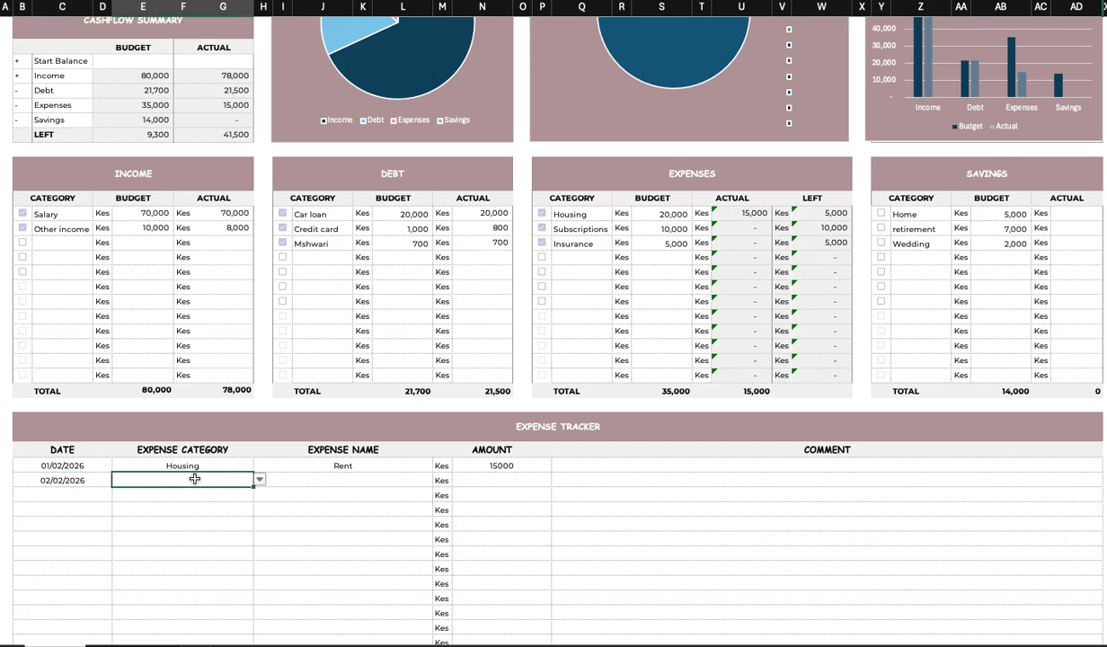
{"action": "left_click", "coordinate": [259, 480]}
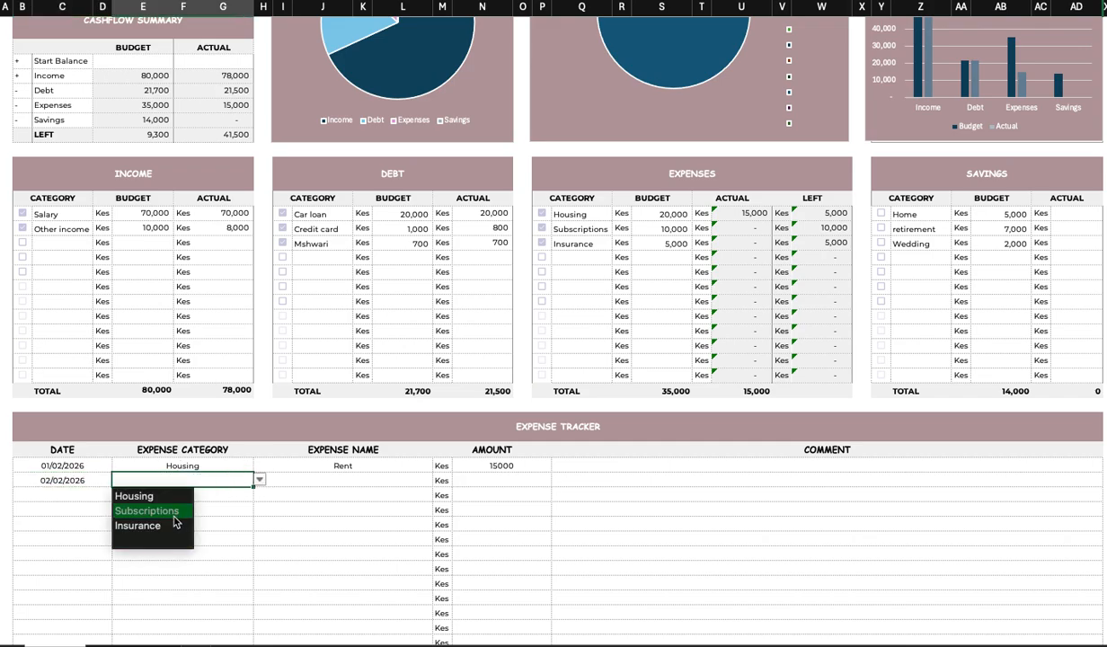
{"action": "key", "text": "Return"}
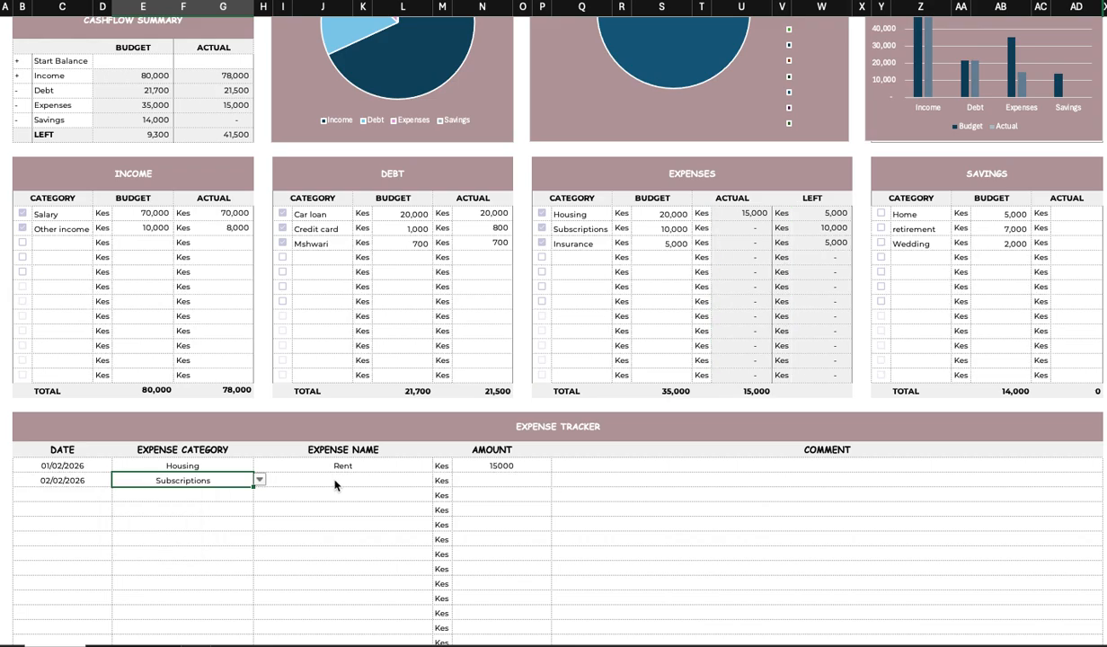
Enter the expense name Netflix and amount 600 in the second tracker row.
{"action": "left_click", "coordinate": [330, 484]}
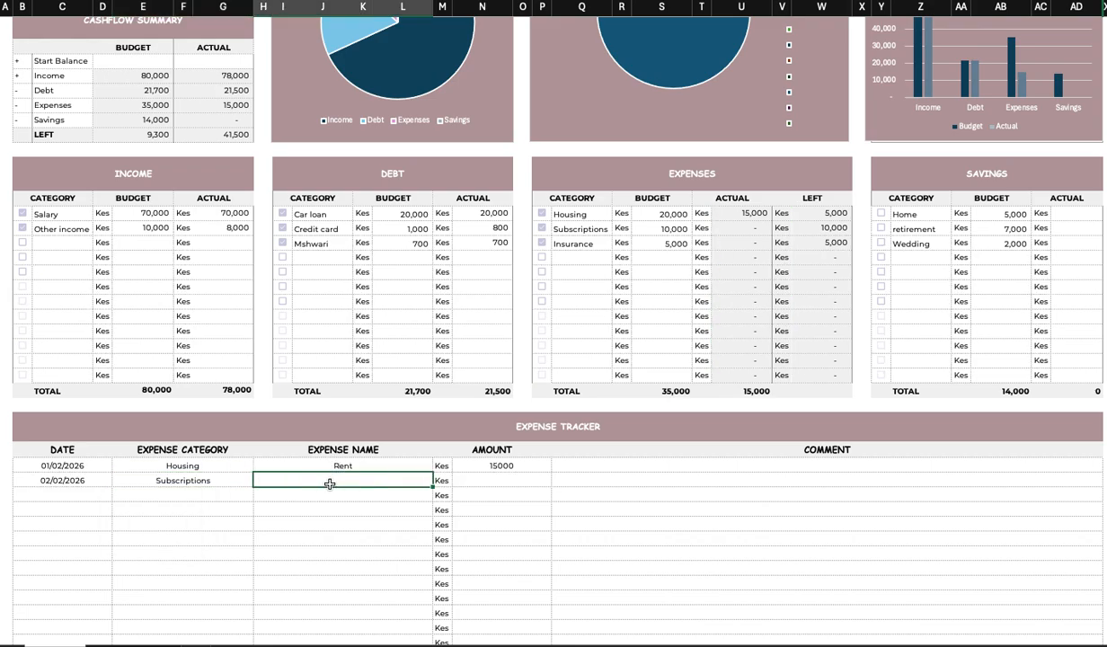
{"action": "type", "text": "Netflix"}
{"action": "left_click", "coordinate": [507, 474]}
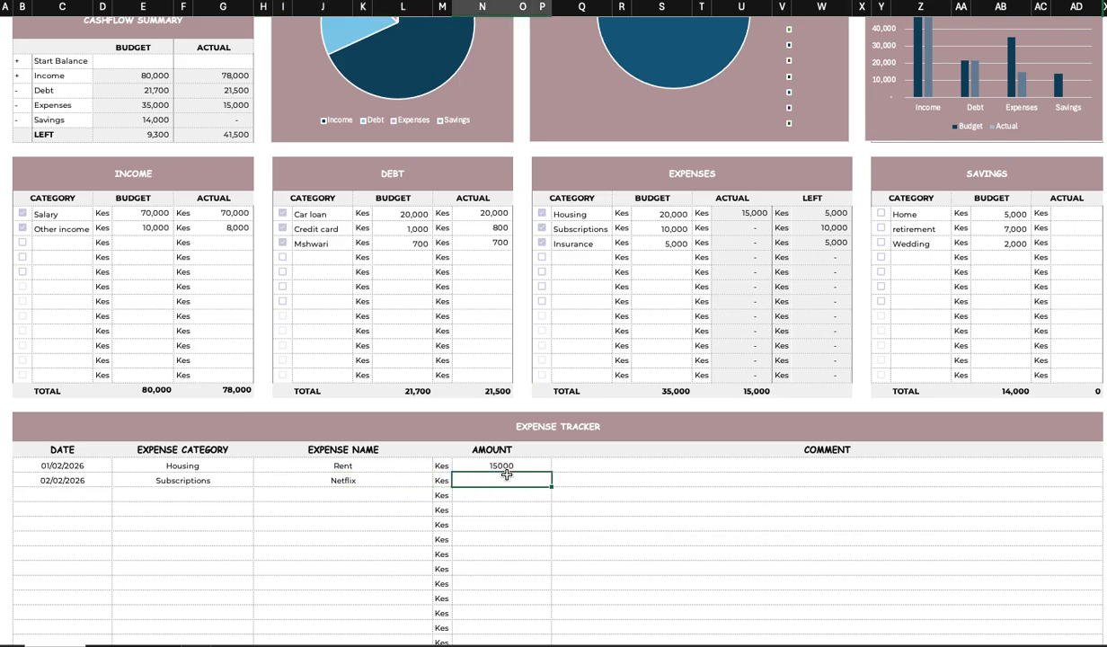
{"action": "type", "text": "600"}
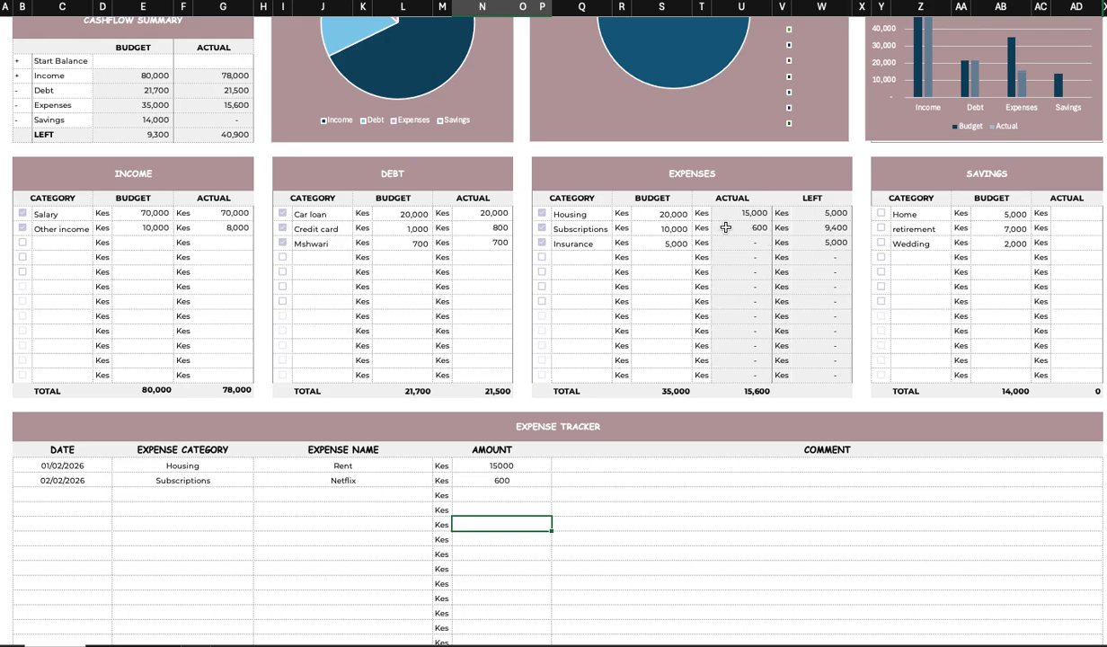
Enter the date 05/02/2026 and pick the Housing category in the third tracker row.
{"action": "left_click", "coordinate": [53, 493]}
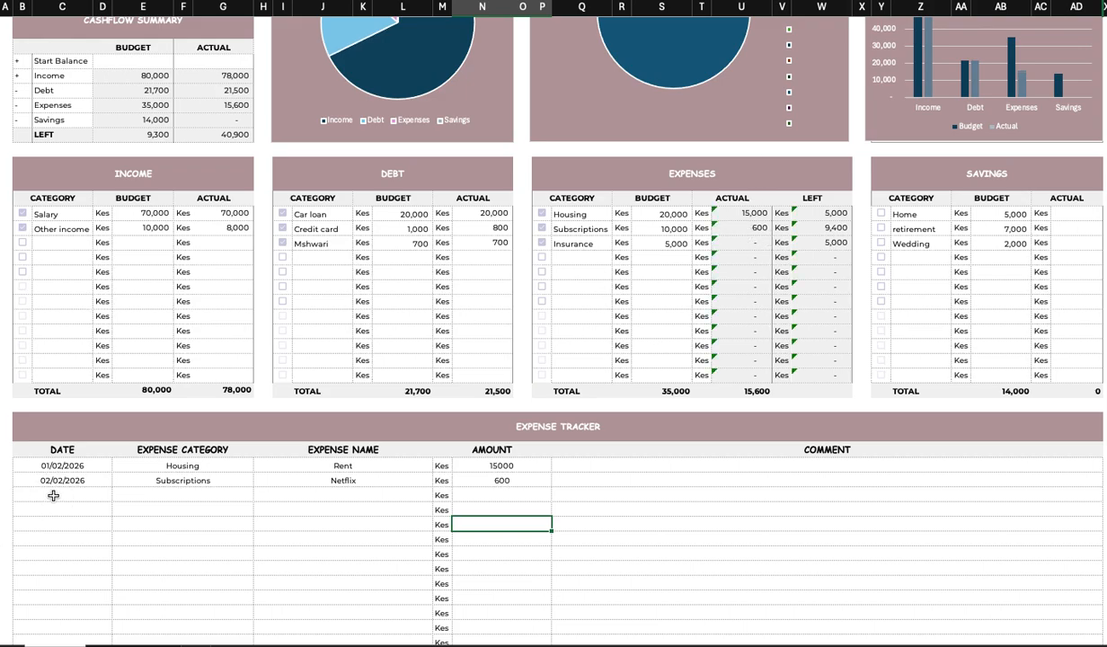
{"action": "type", "text": "0"}
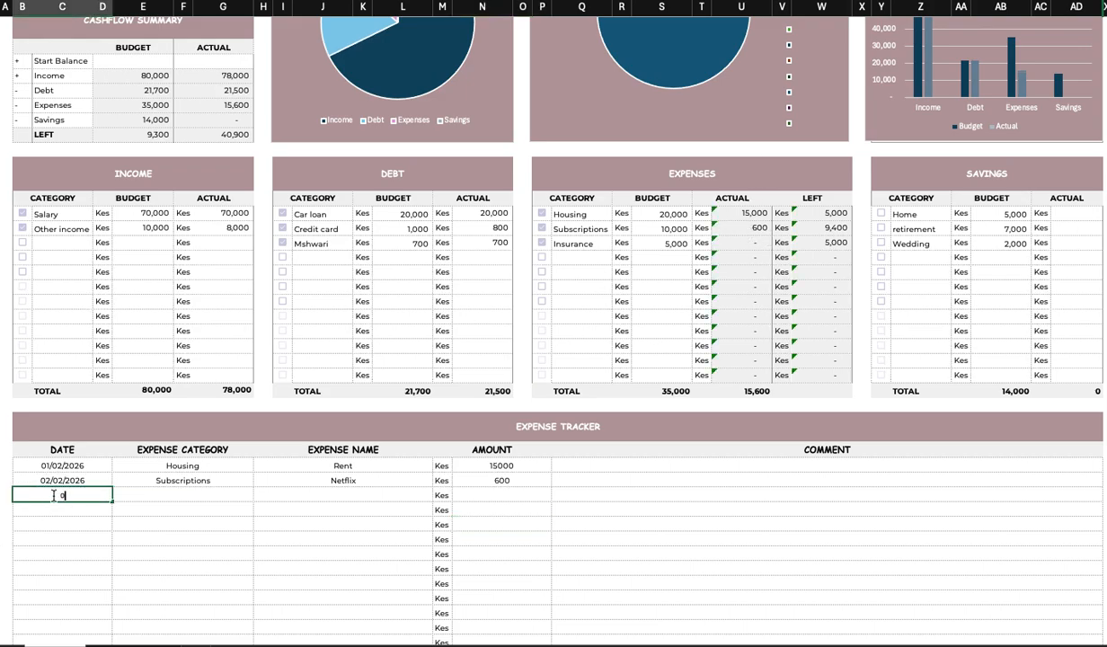
{"action": "type", "text": "5/02/2026"}
{"action": "left_click", "coordinate": [173, 492]}
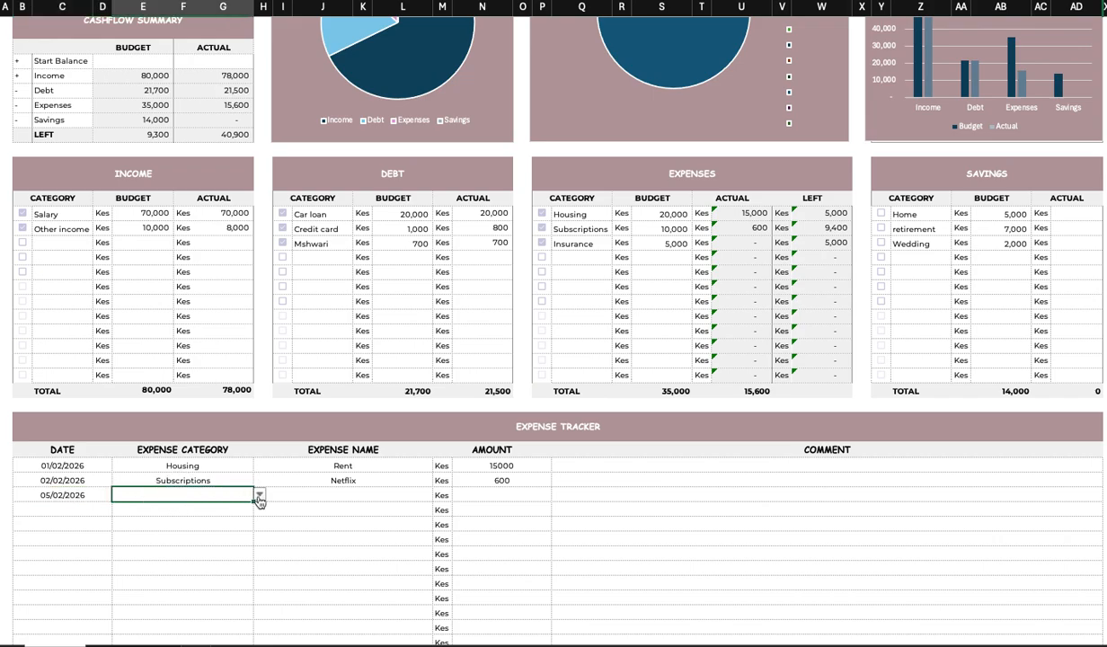
{"action": "left_click", "coordinate": [259, 495]}
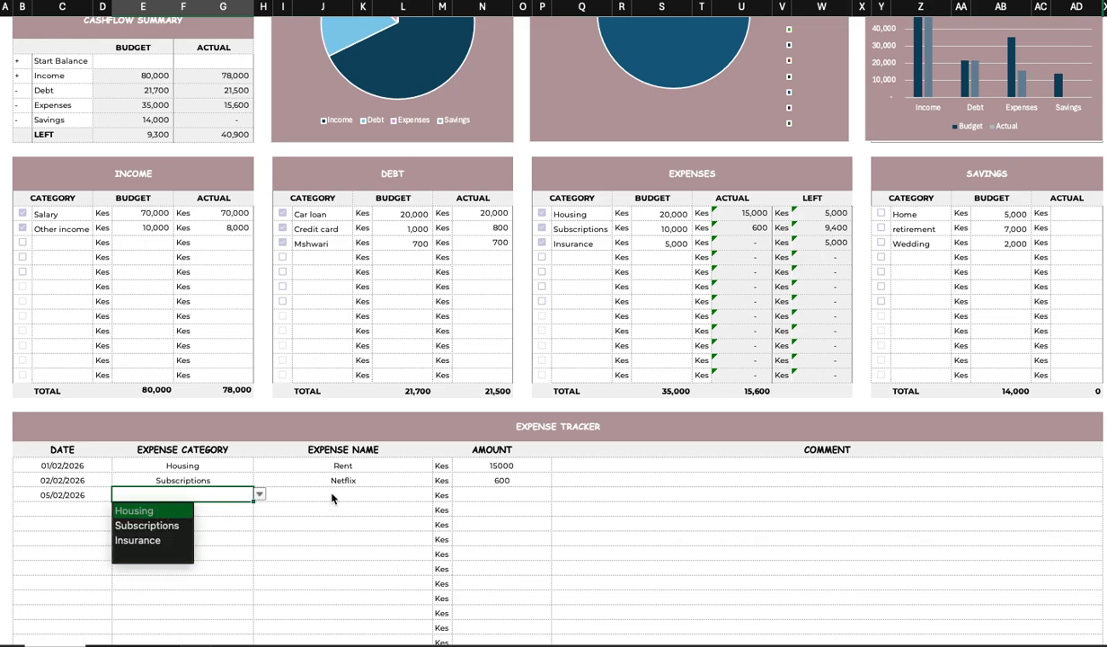
{"action": "key", "text": "Return"}
Enter the expense name Electricity and amount 2000 in the third tracker row.
{"action": "left_click", "coordinate": [328, 495]}
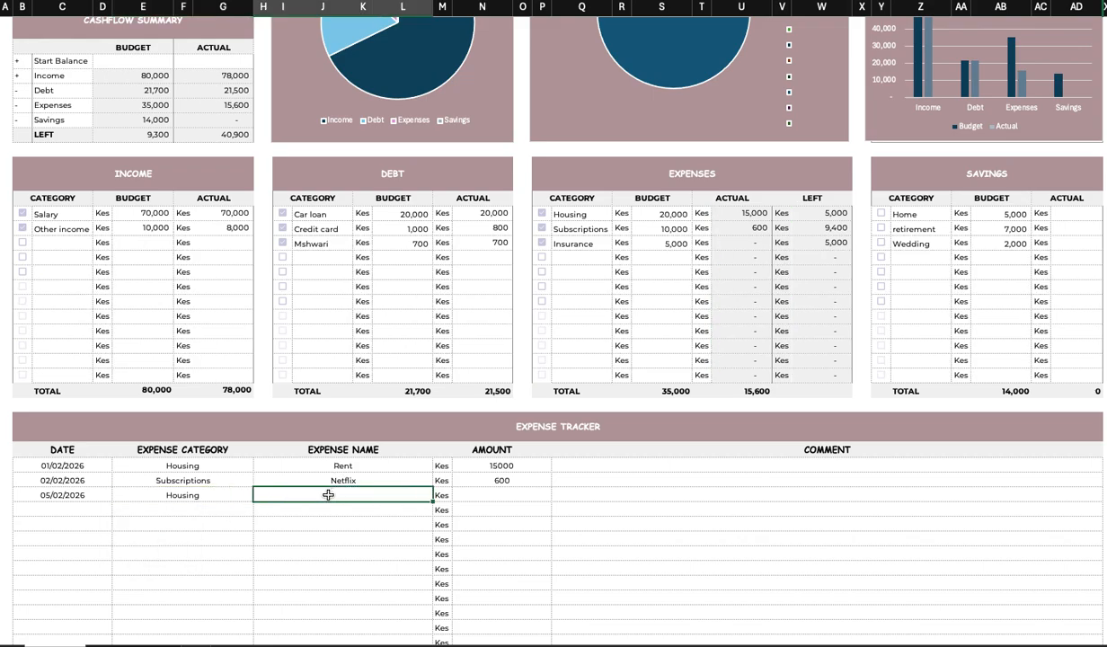
{"action": "type", "text": "E"}
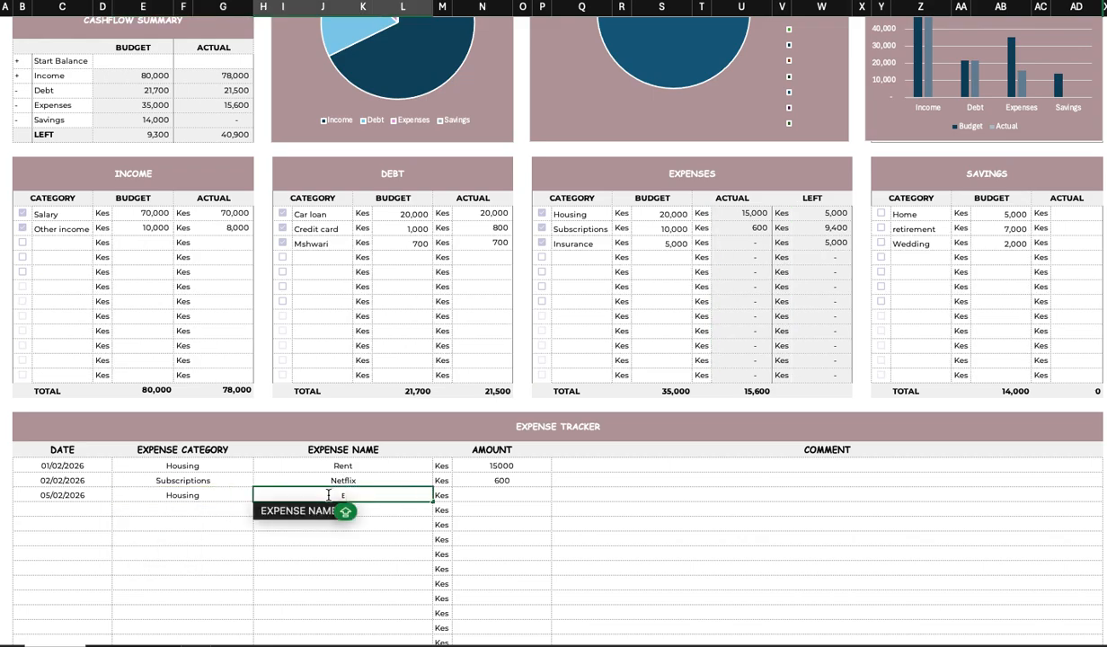
{"action": "type", "text": "lect"}
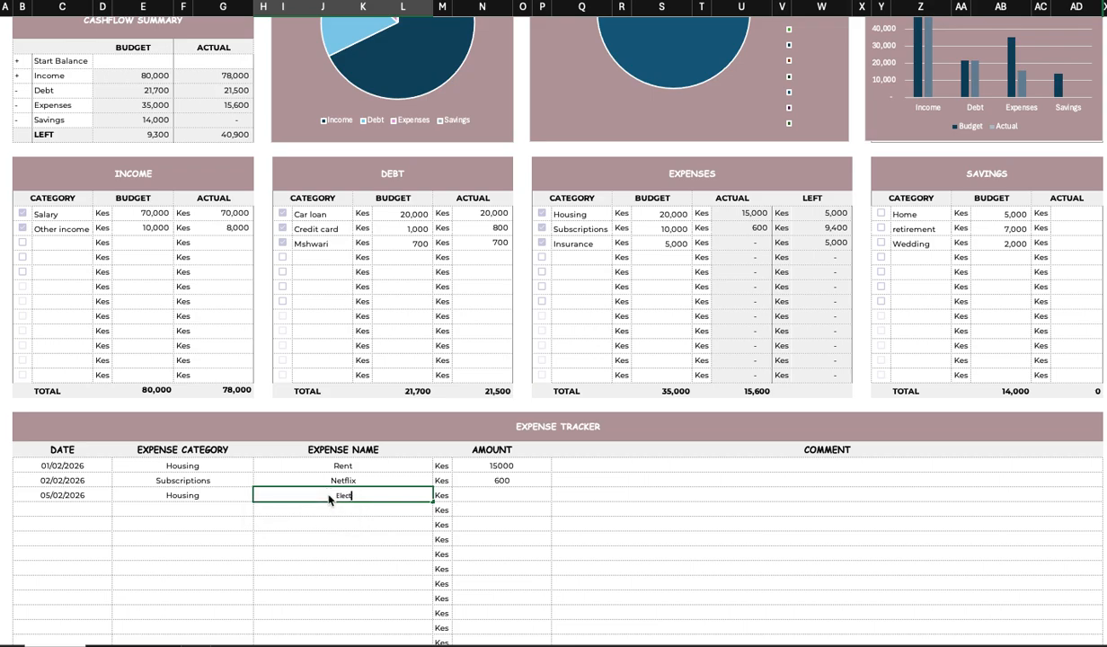
{"action": "type", "text": "ricity"}
{"action": "left_click", "coordinate": [482, 495]}
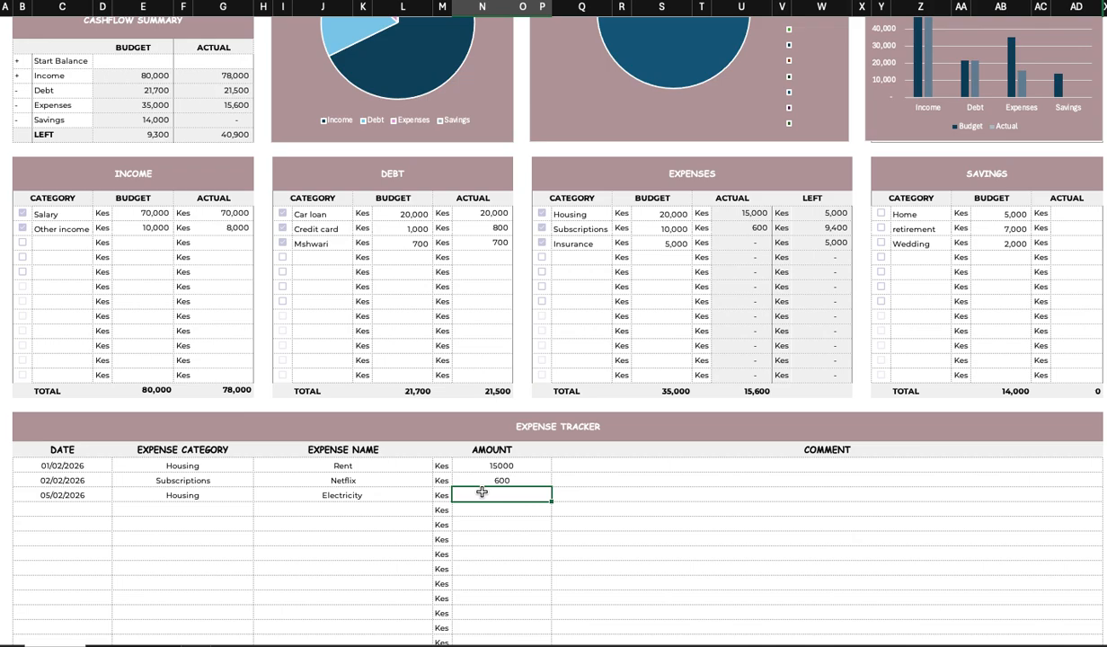
{"action": "type", "text": "2000"}
{"action": "key", "text": "Return"}
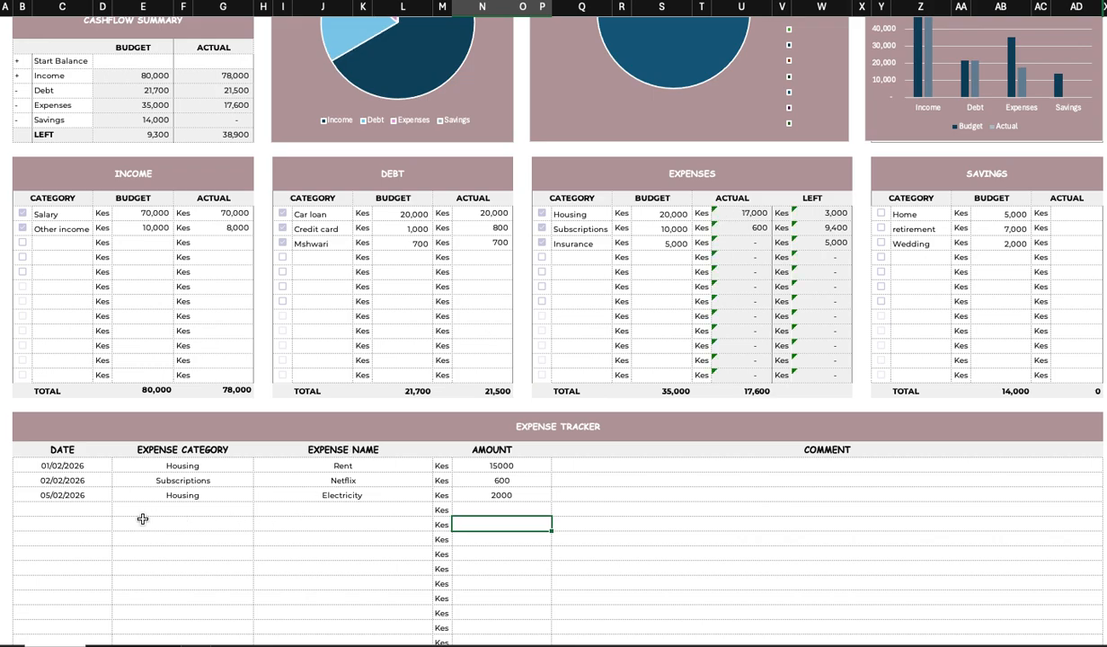
Enter the date 15/02/2026 and pick the Insurance category in the fourth tracker row.
{"action": "left_click", "coordinate": [87, 509]}
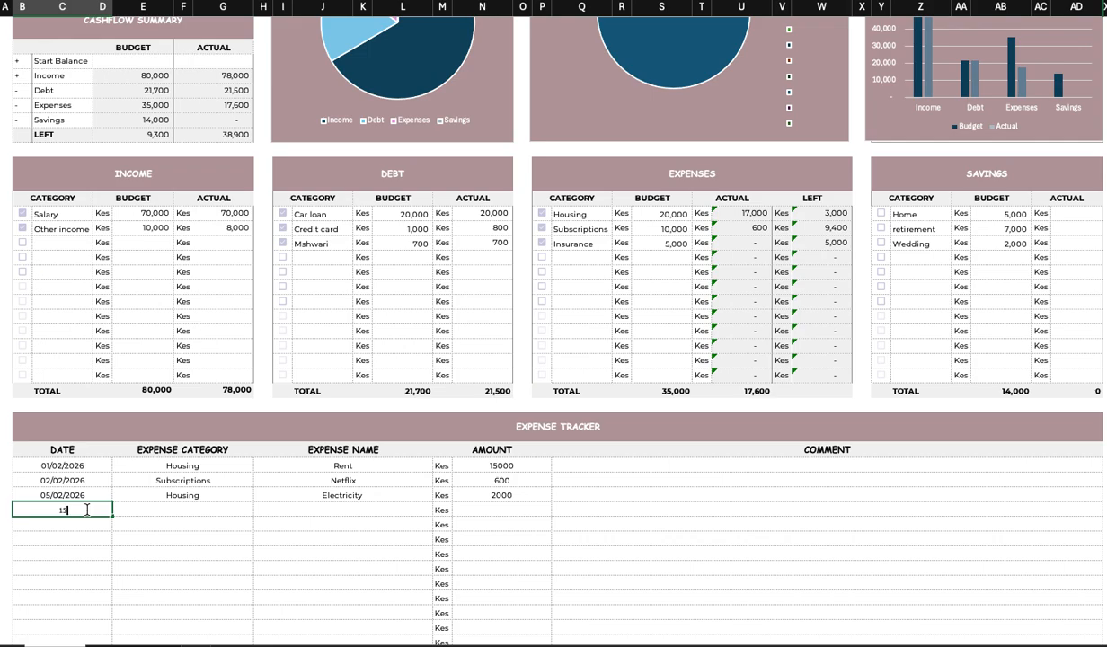
{"action": "type", "text": "15/02/2026"}
{"action": "left_click", "coordinate": [156, 509]}
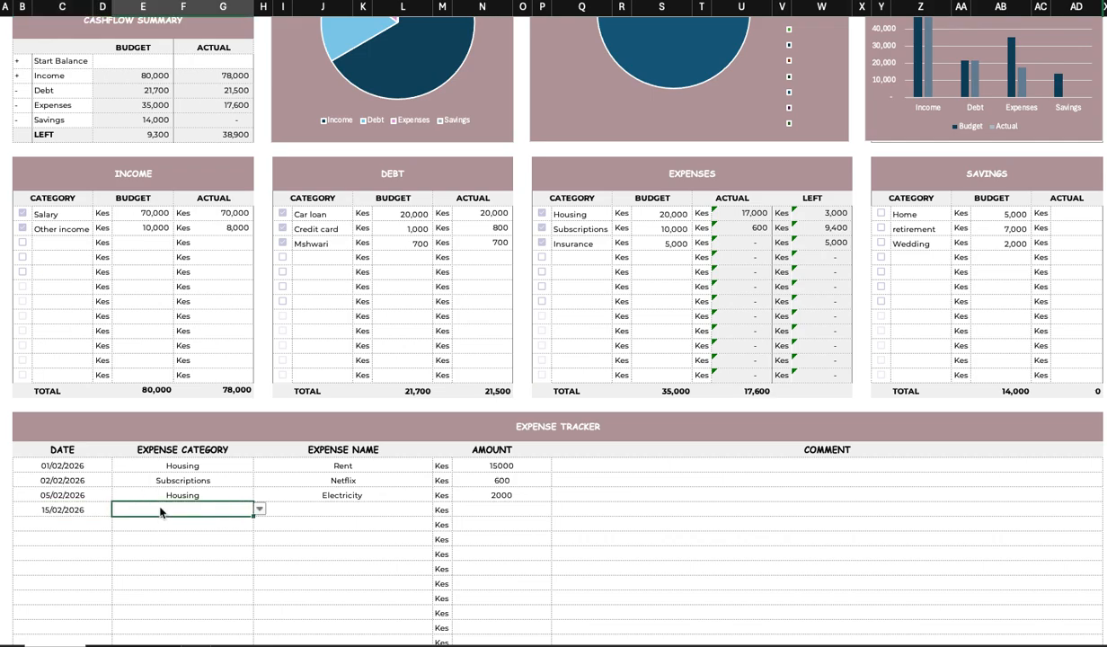
{"action": "left_click", "coordinate": [259, 510]}
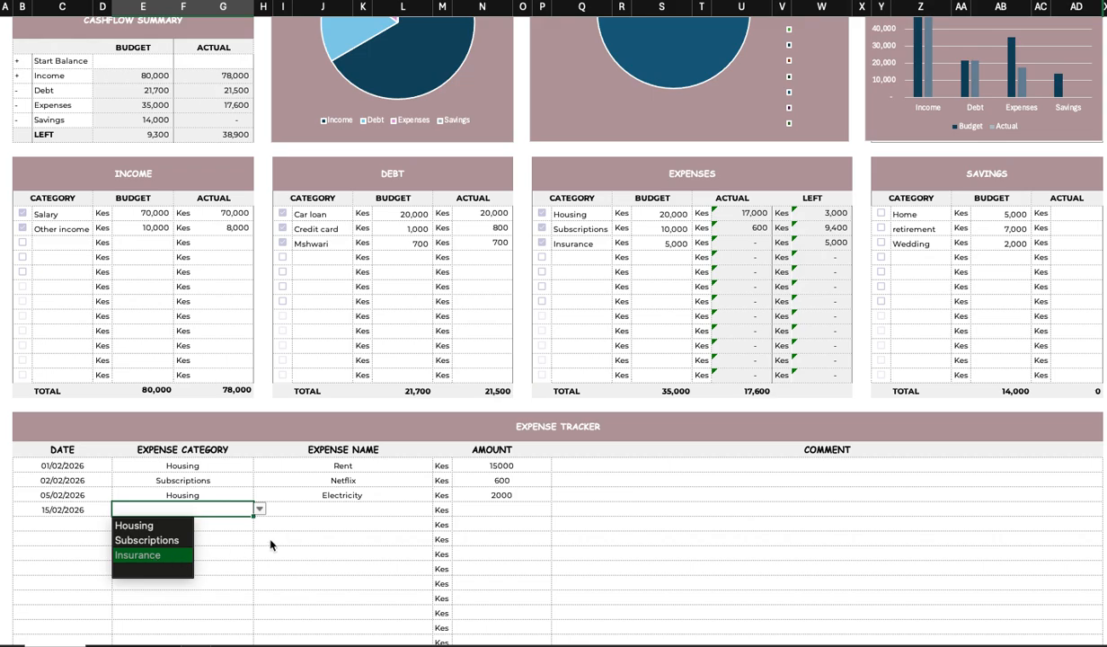
{"action": "key", "text": "Return"}
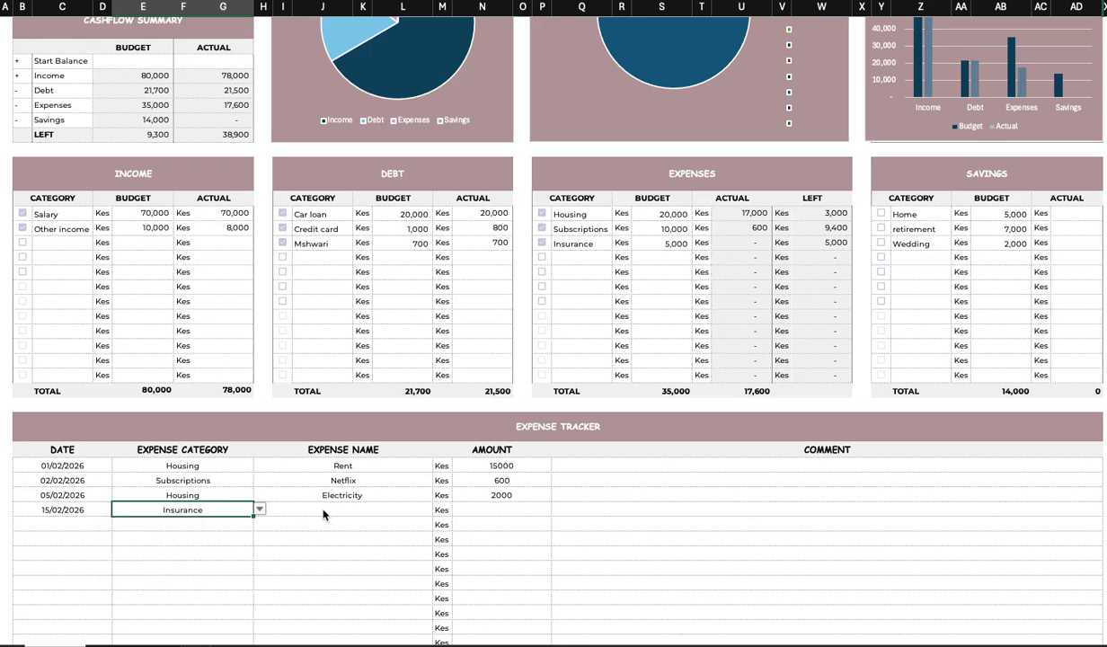
Enter the expense name Medical insurance and amount 2000 in the fourth tracker row.
{"action": "left_click", "coordinate": [324, 514]}
{"action": "double_click", "coordinate": [321, 510]}
{"action": "type", "text": "Medi"}
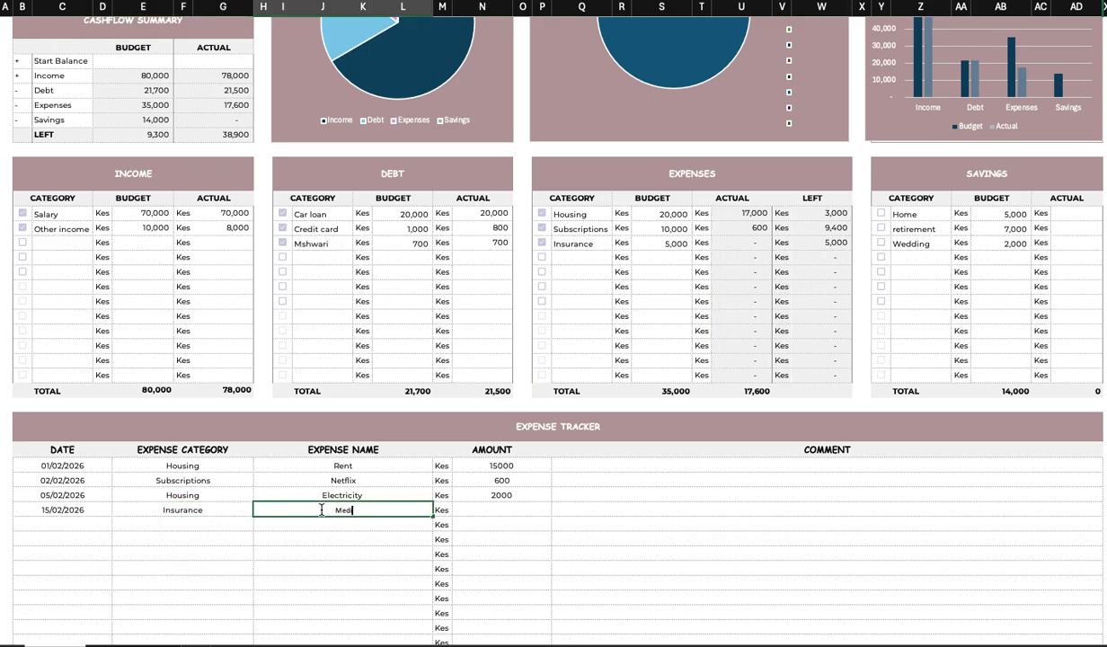
{"action": "type", "text": "cal insurance"}
{"action": "left_click", "coordinate": [482, 509]}
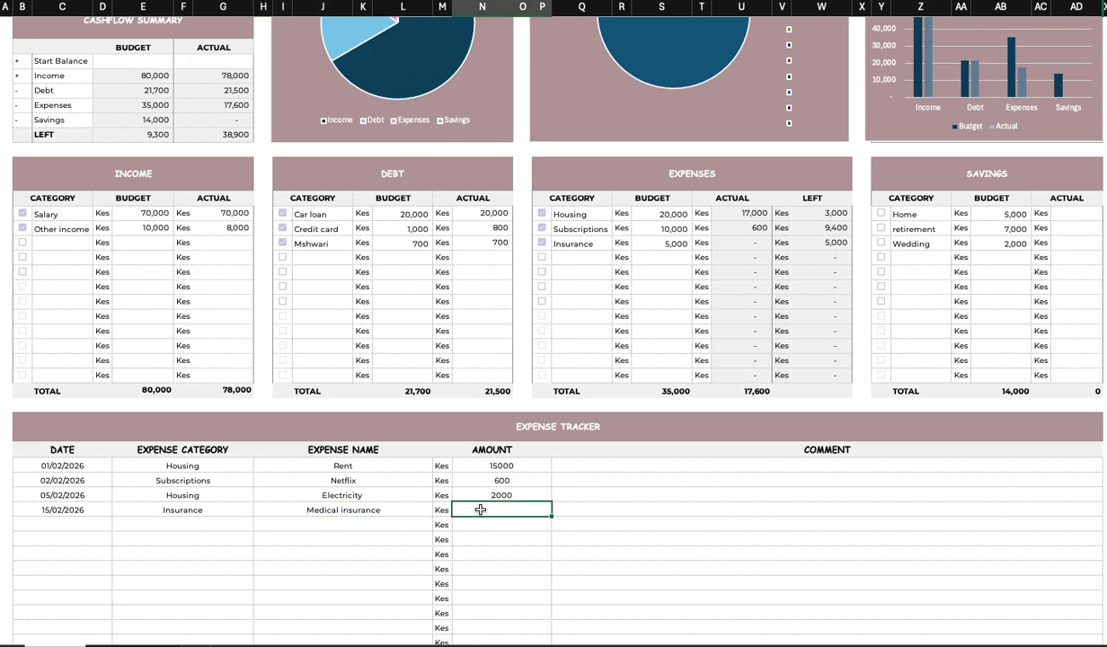
{"action": "type", "text": "2000"}
{"action": "left_click", "coordinate": [504, 526]}
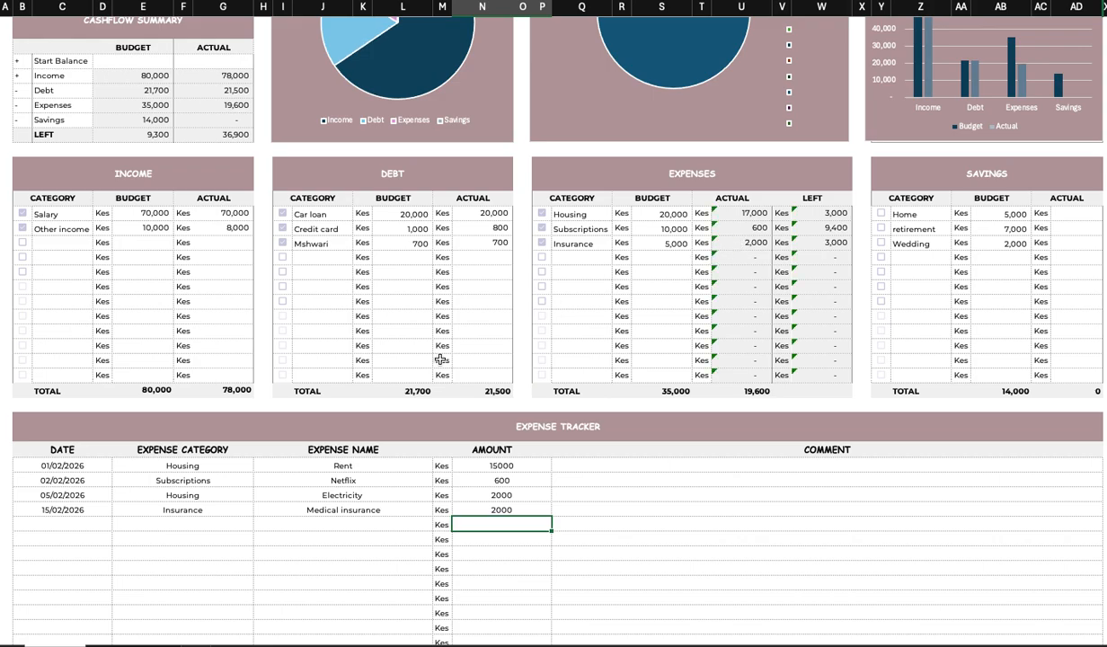
{"action": "left_click", "coordinate": [184, 524]}
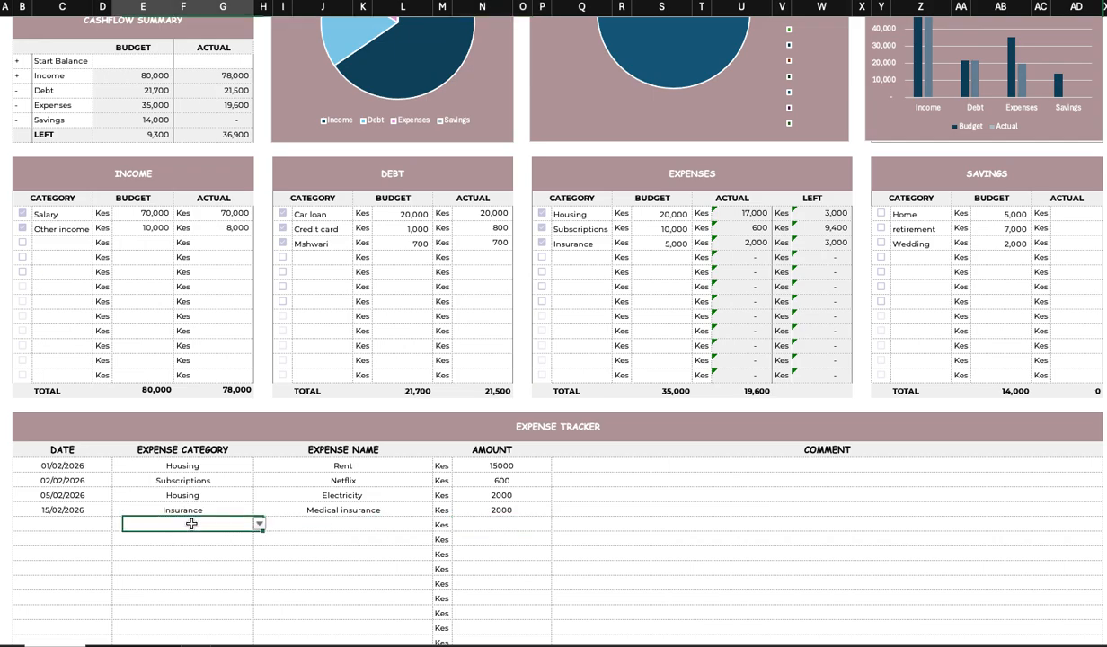
{"action": "left_click", "coordinate": [260, 525]}
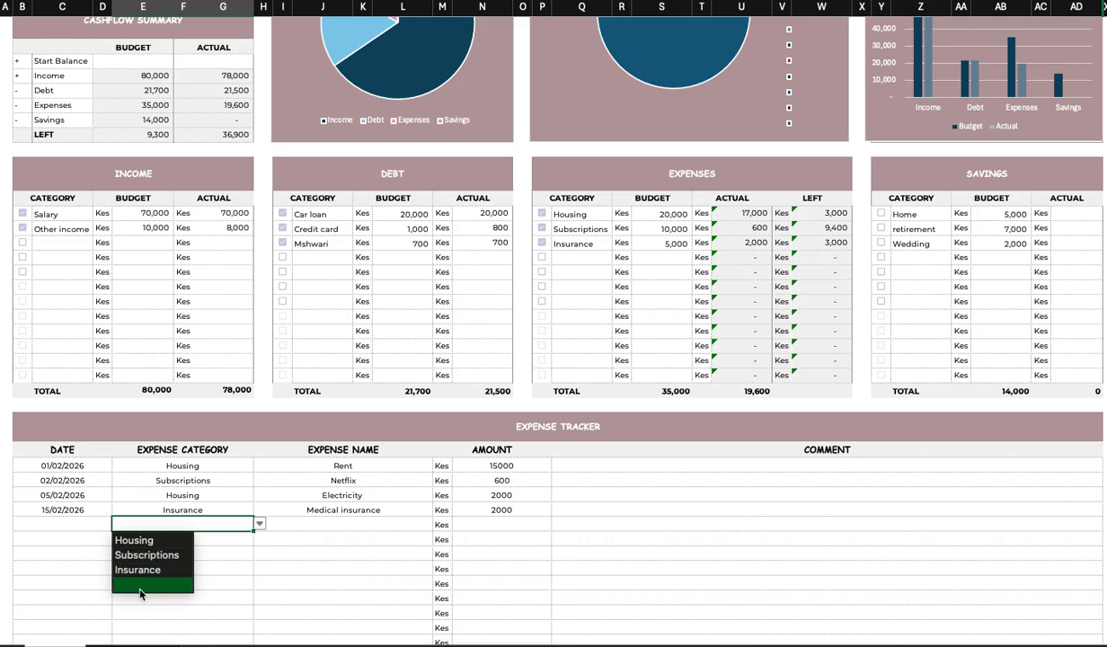
{"action": "left_click", "coordinate": [557, 265]}
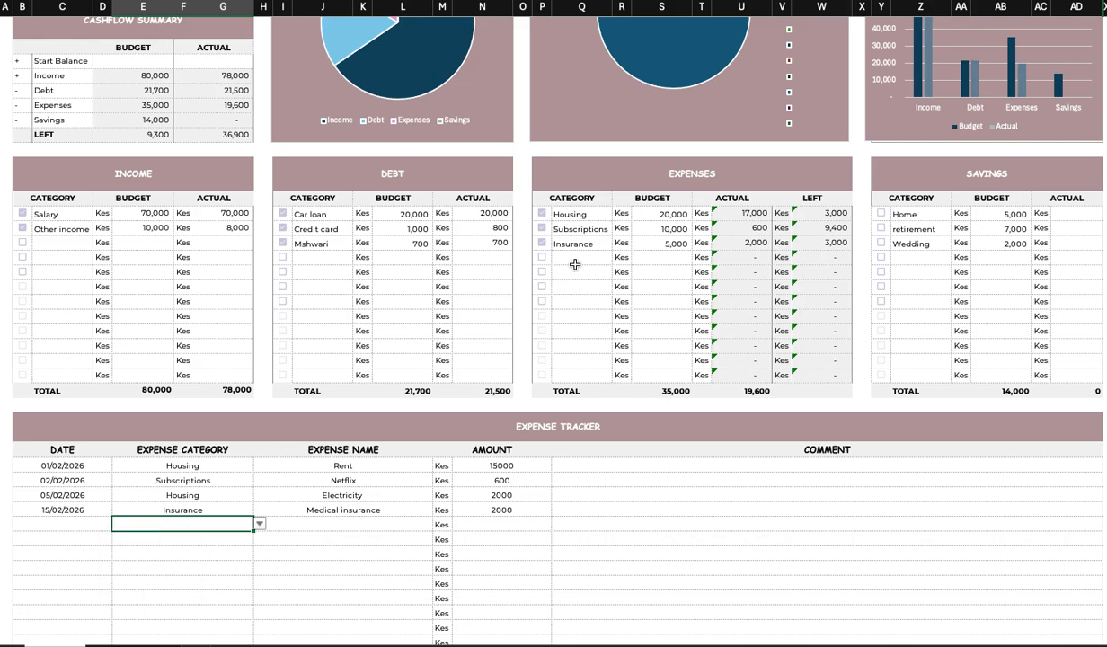
Add a Transport line to the Expenses table with a budget of 3,000.
{"action": "left_click", "coordinate": [575, 258]}
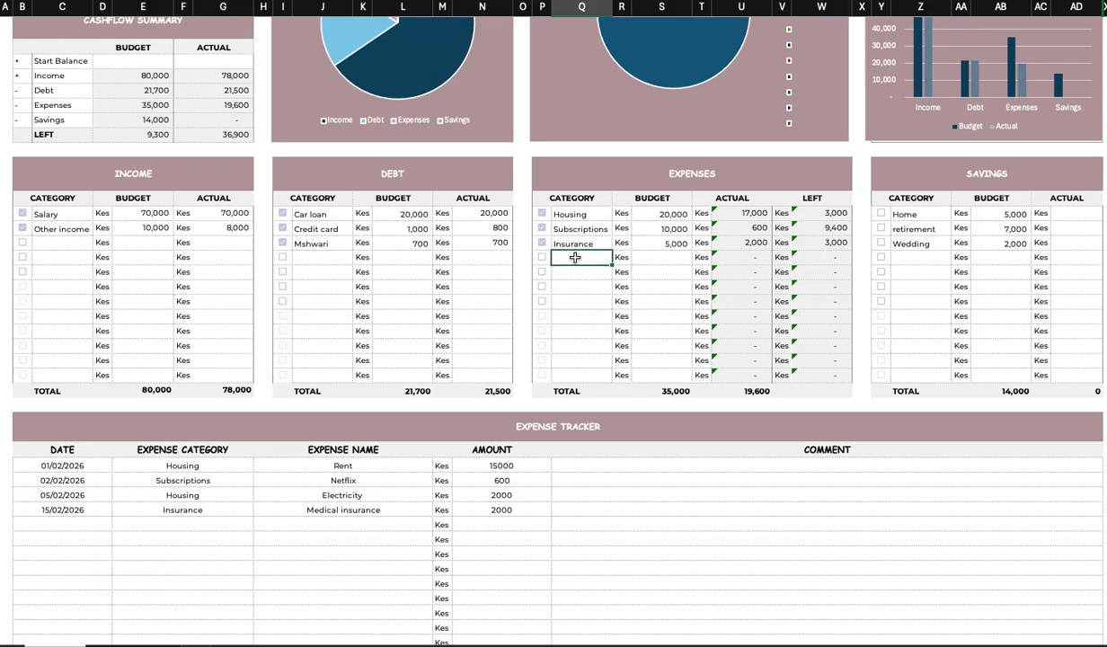
{"action": "type", "text": "Transport"}
{"action": "left_click", "coordinate": [659, 256]}
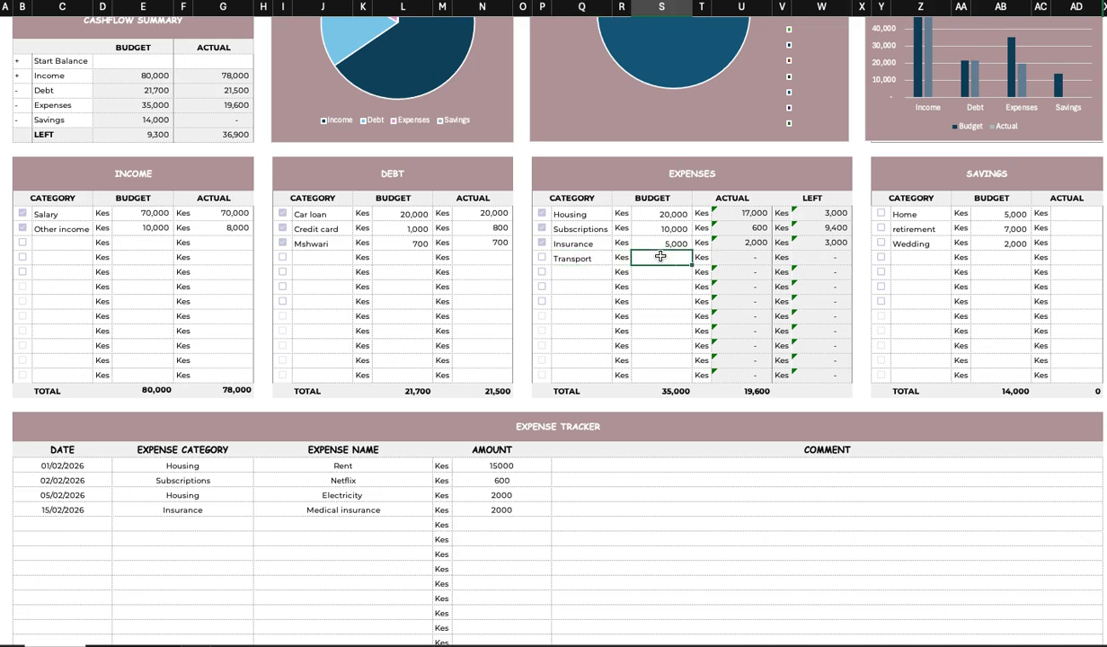
{"action": "type", "text": "3,"}
{"action": "type", "text": "000"}
{"action": "left_click", "coordinate": [662, 316]}
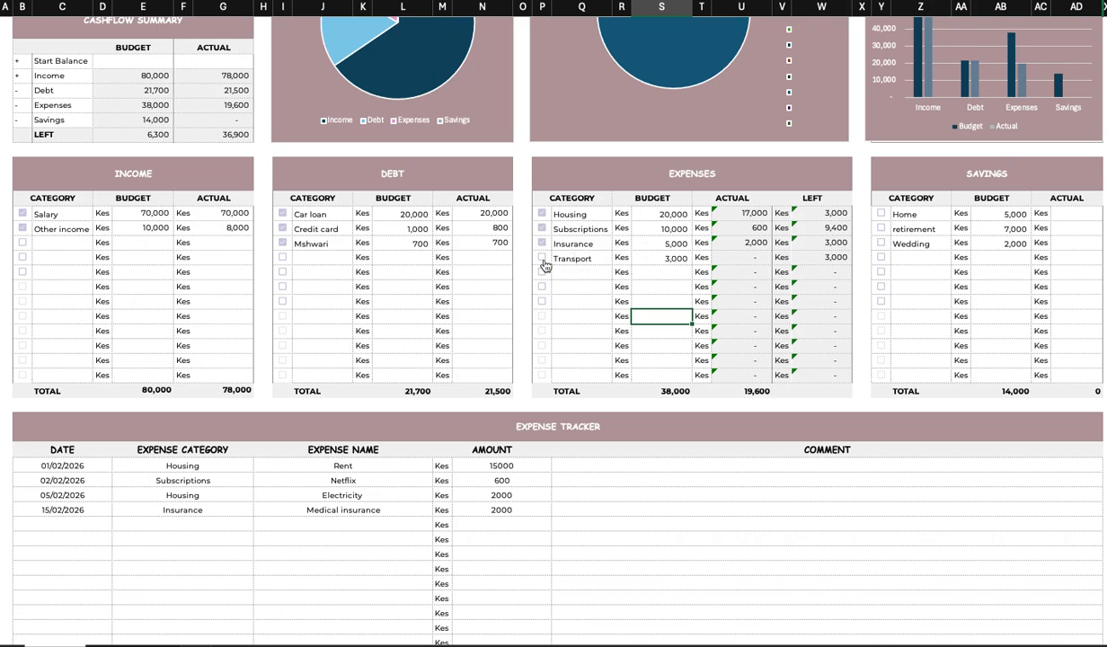
Tick the Transport line in the Expenses table and pick the Transport category in the fifth expense tracker row.
{"action": "left_click", "coordinate": [541, 258]}
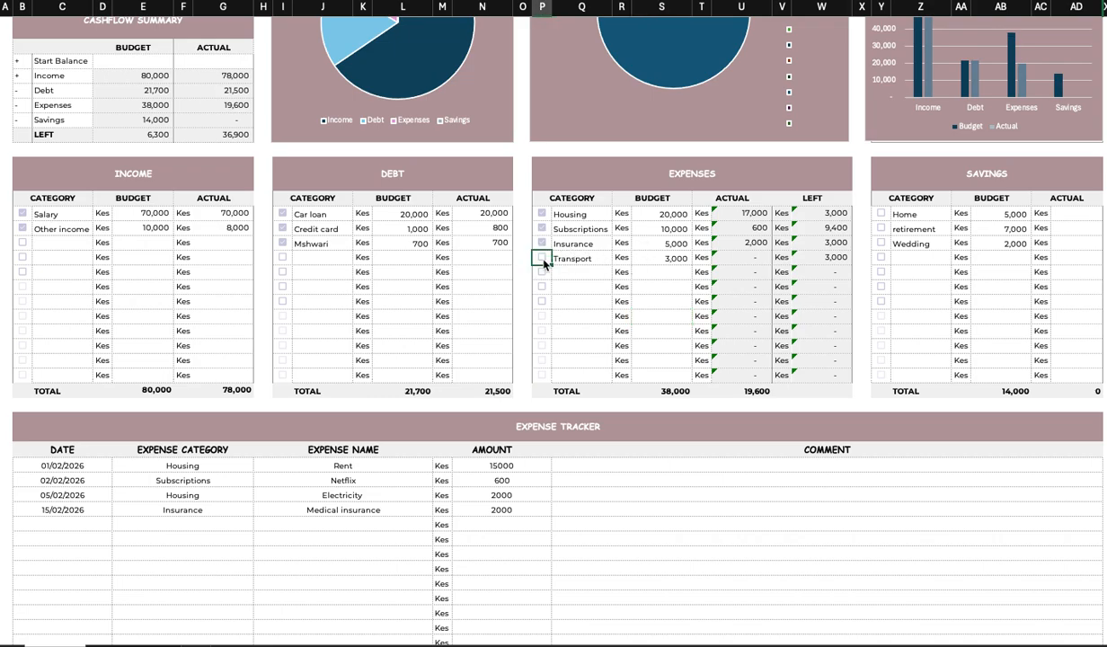
{"action": "left_click", "coordinate": [91, 524]}
{"action": "left_click", "coordinate": [223, 524]}
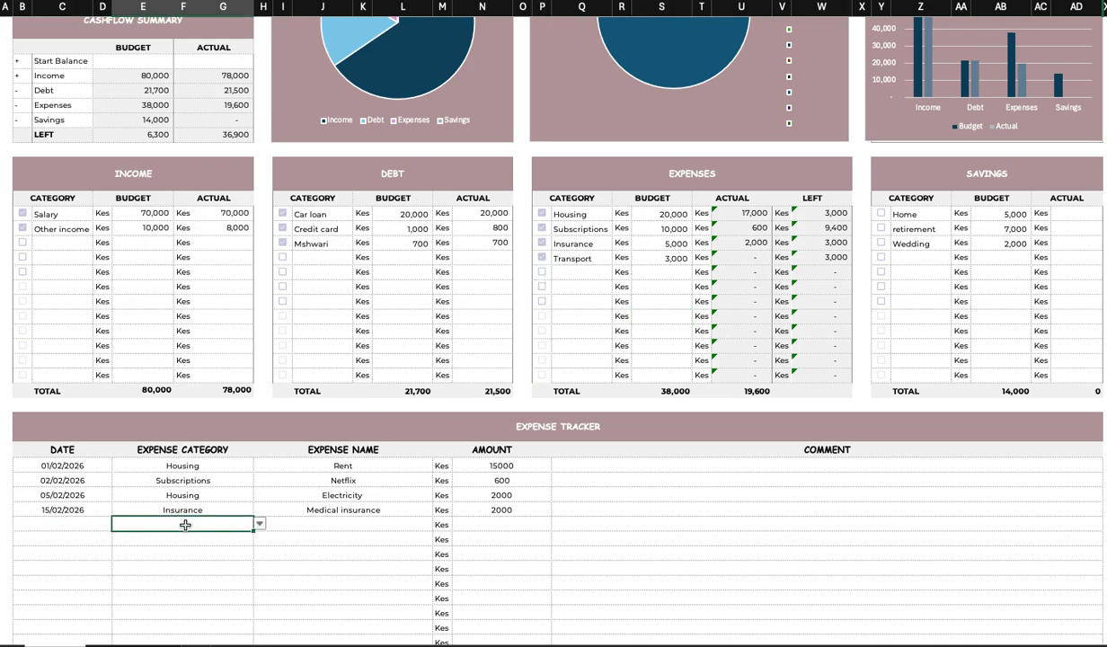
{"action": "left_click", "coordinate": [258, 524]}
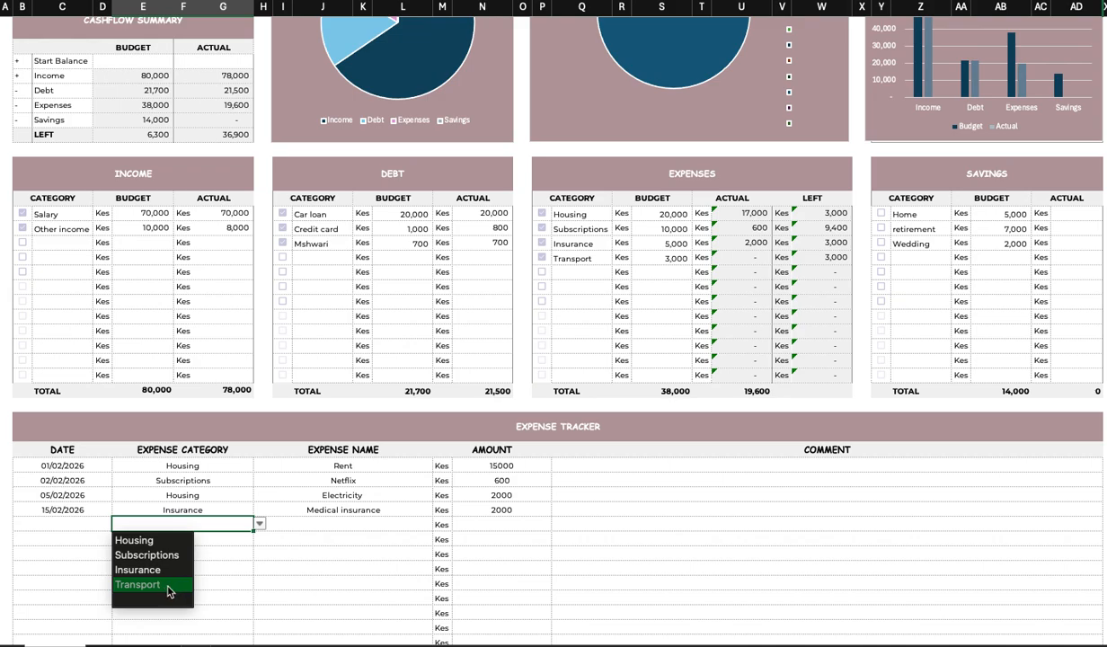
{"action": "left_click", "coordinate": [67, 523]}
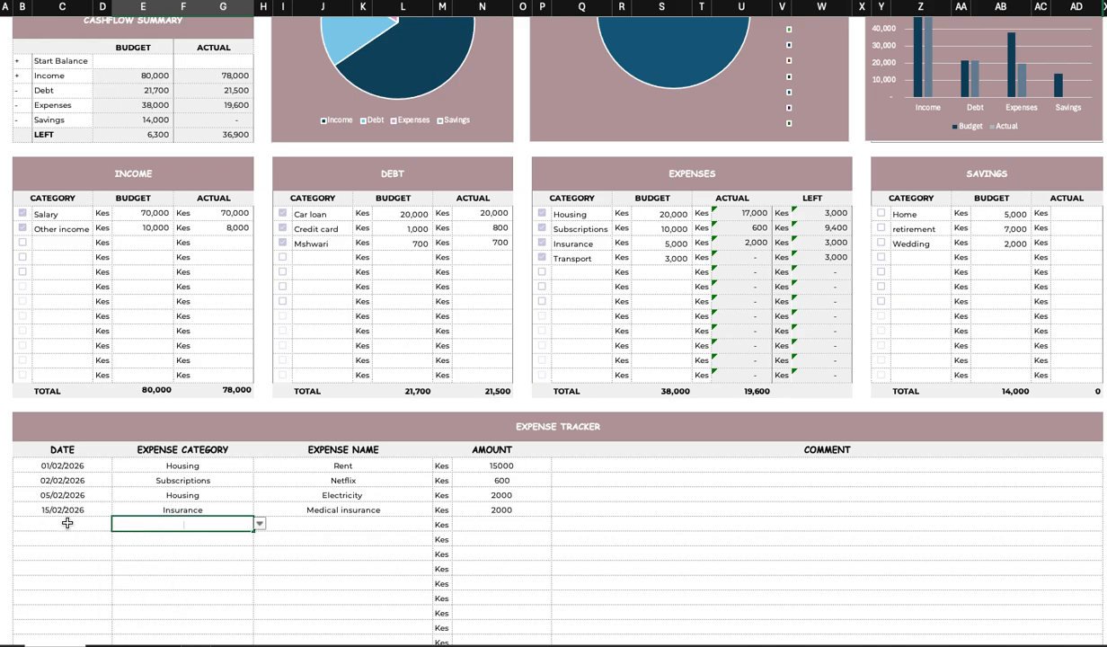
{"action": "left_click", "coordinate": [67, 523]}
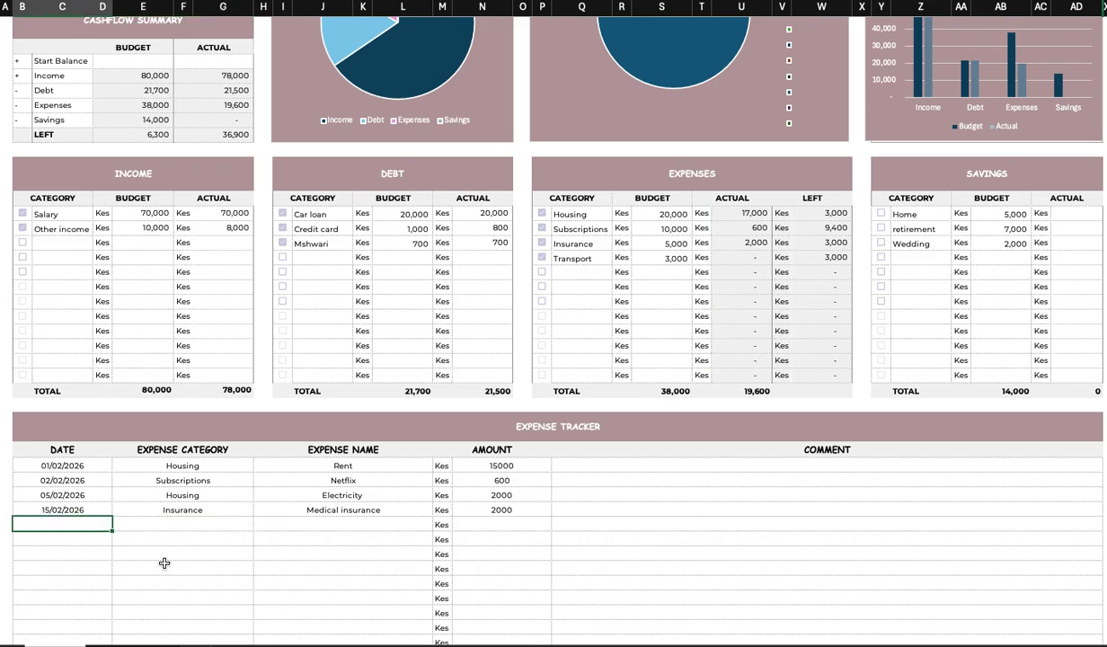
{"action": "left_click", "coordinate": [156, 548]}
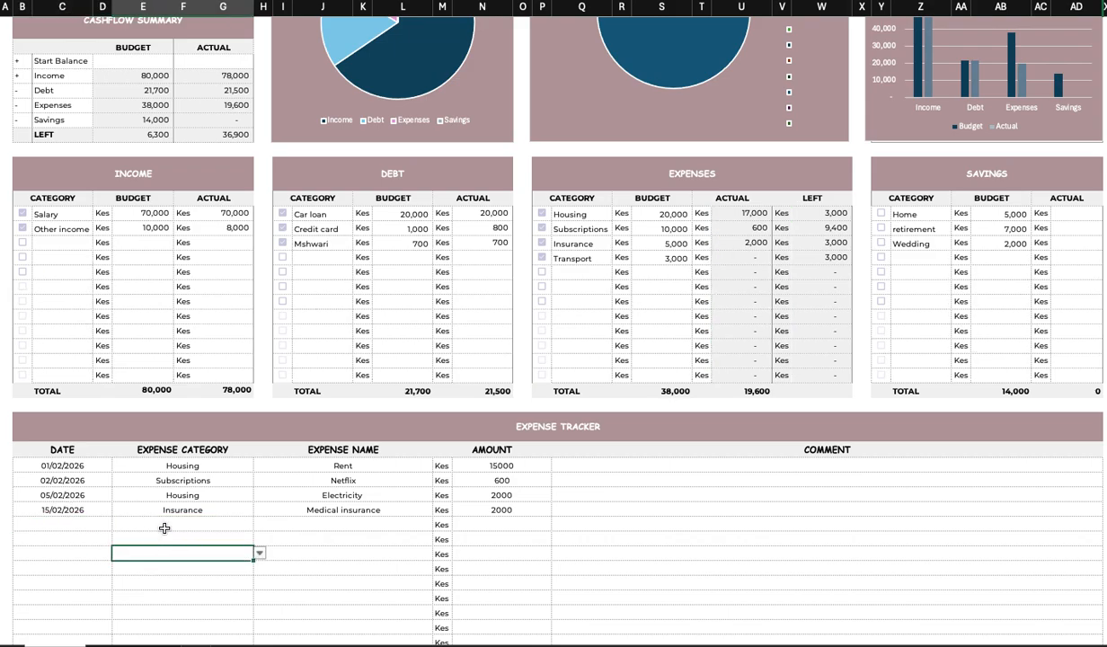
{"action": "left_click", "coordinate": [165, 527]}
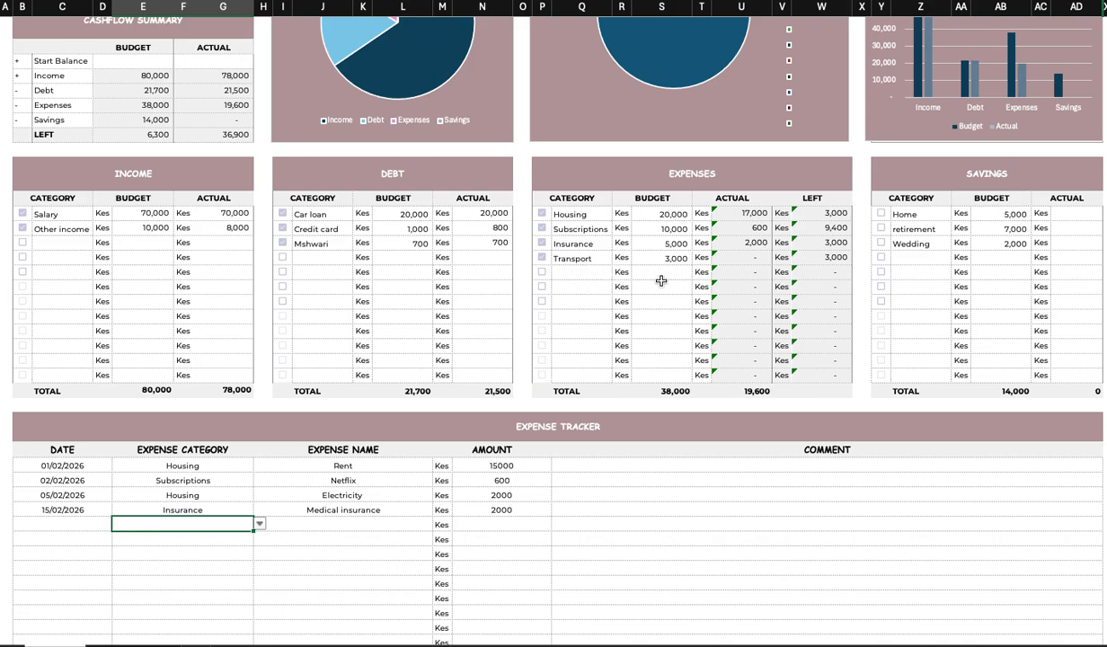
{"action": "left_click", "coordinate": [162, 552]}
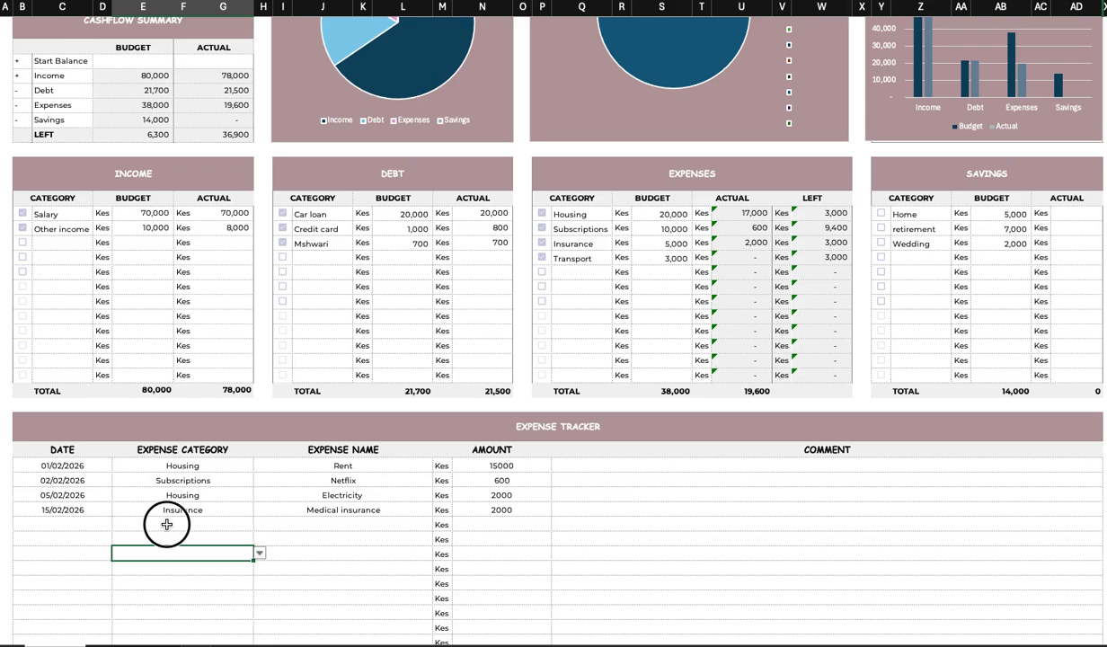
{"action": "left_click_drag", "start_coordinate": [166, 525], "coordinate": [167, 555]}
{"action": "left_click", "coordinate": [287, 544]}
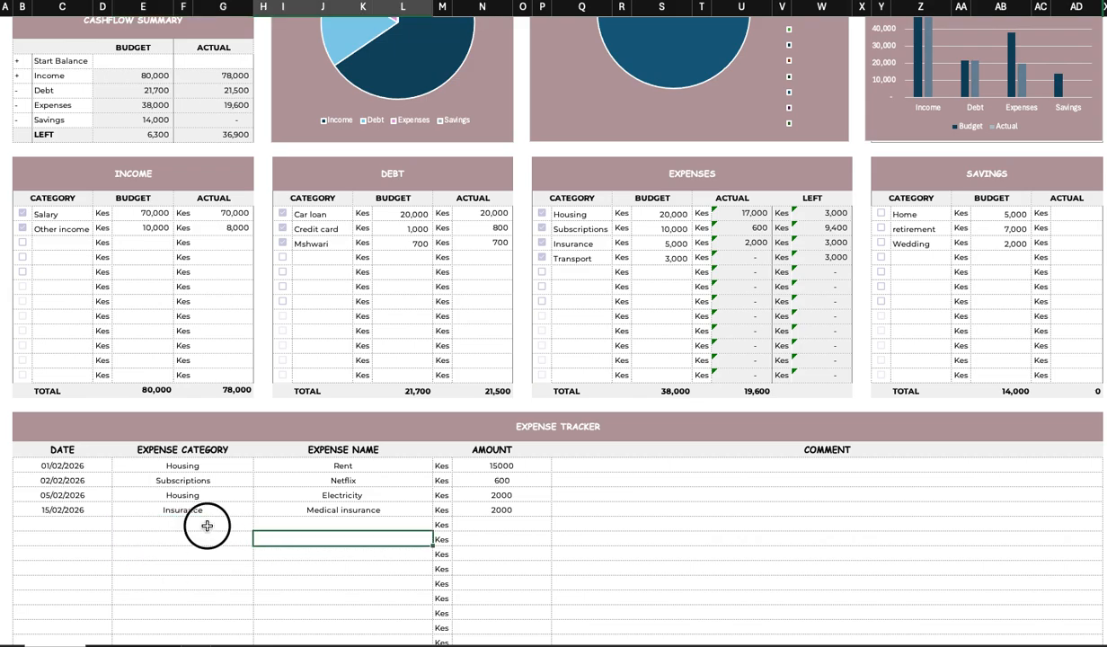
{"action": "left_click", "coordinate": [206, 524]}
{"action": "left_click", "coordinate": [259, 523]}
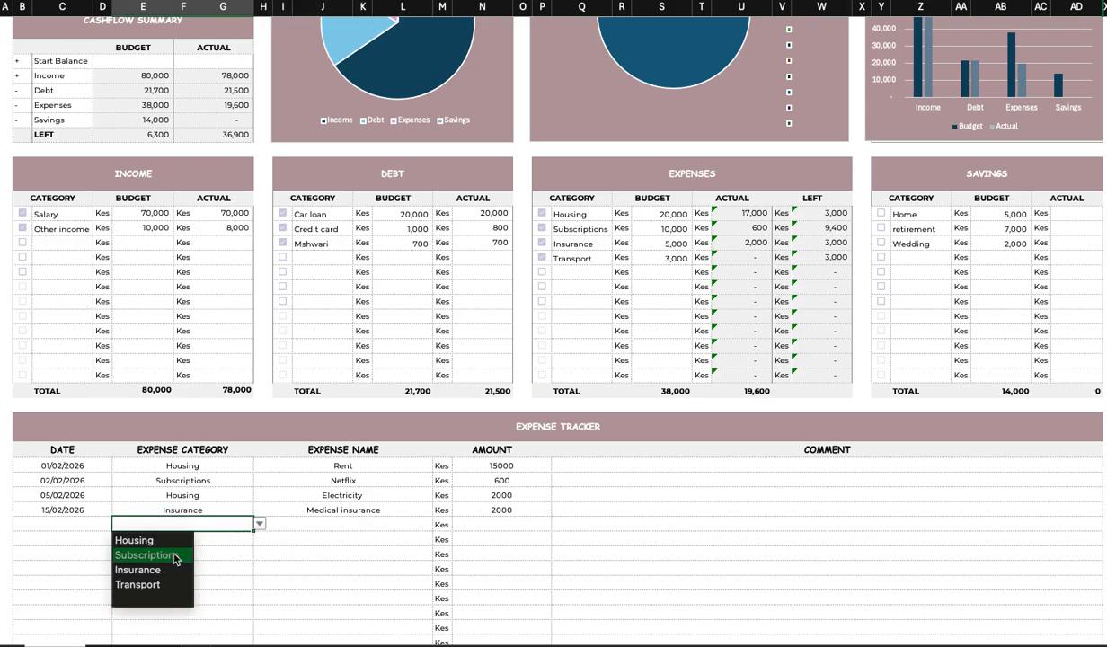
{"action": "key", "text": "Return"}
Enter the expense name Uber and amount 500 in the fifth tracker row.
{"action": "left_click", "coordinate": [353, 525]}
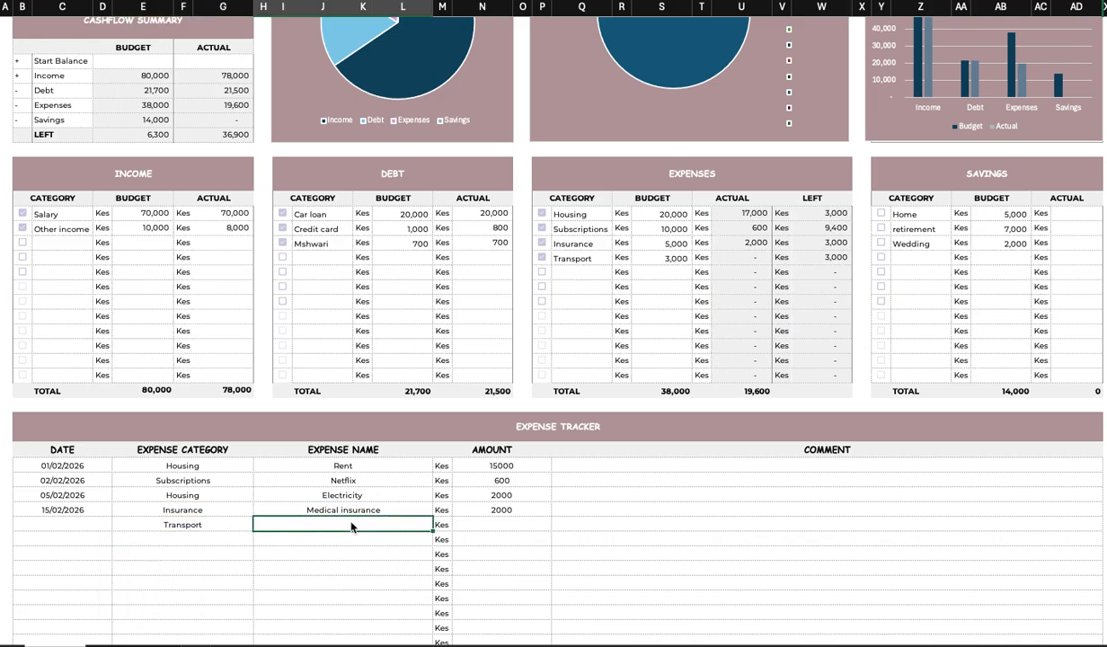
{"action": "type", "text": "Uber"}
{"action": "left_click", "coordinate": [499, 510]}
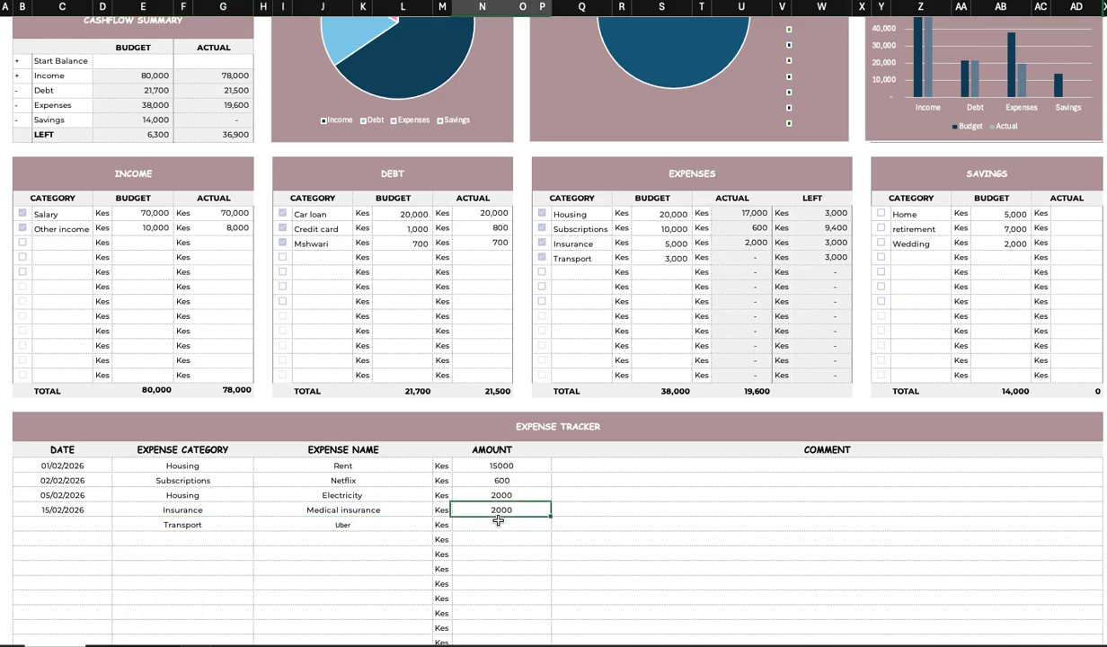
{"action": "left_click", "coordinate": [494, 525]}
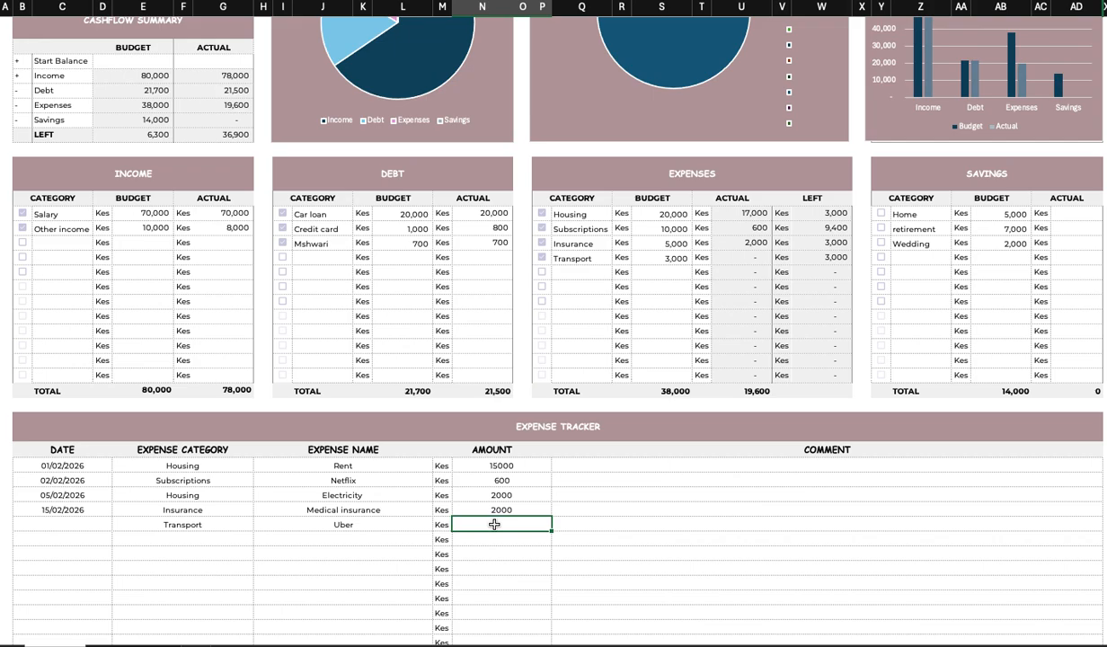
{"action": "type", "text": "3,0"}
{"action": "type", "text": "0"}
{"action": "left_click", "coordinate": [377, 537]}
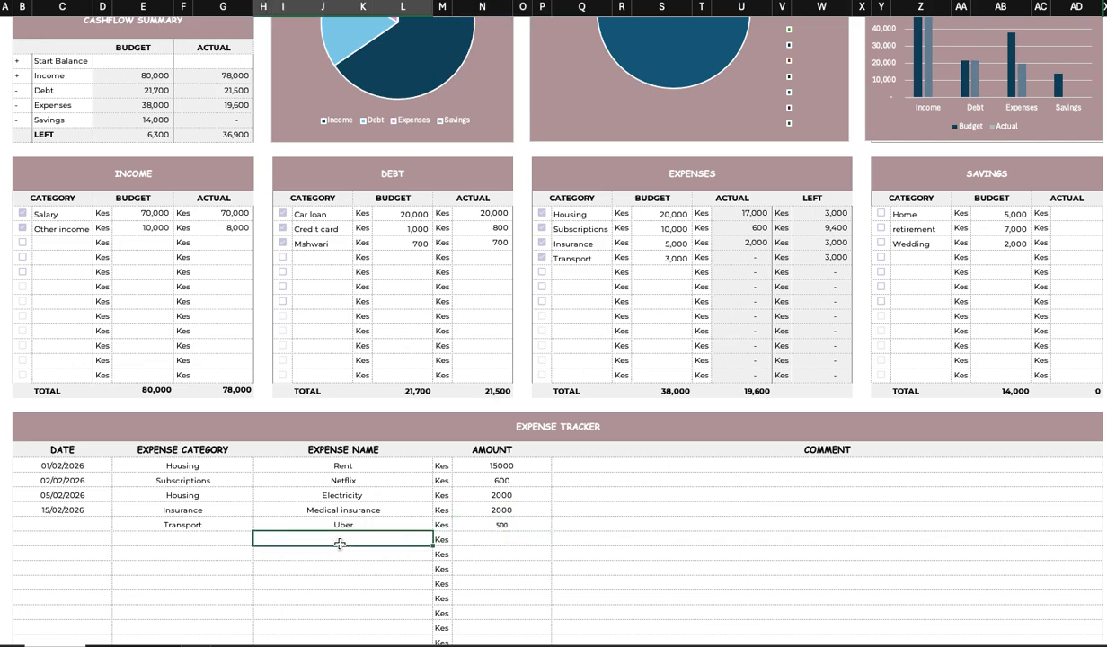
Enter the date 17/02/2026 in the fifth tracker row.
{"action": "left_click", "coordinate": [80, 519]}
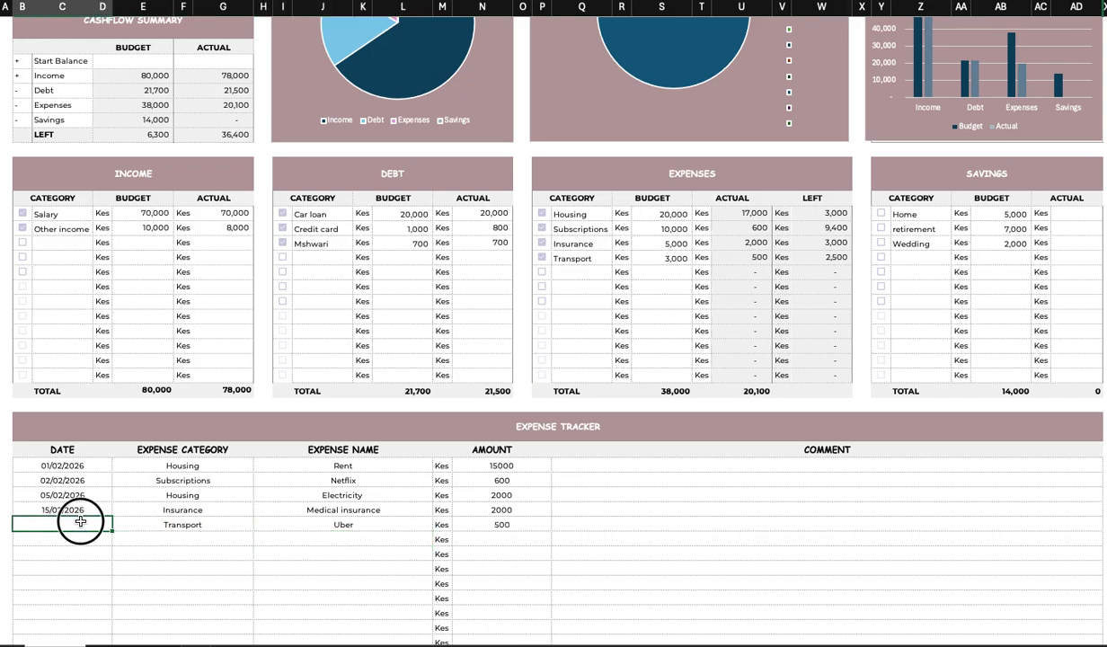
{"action": "double_click", "coordinate": [80, 519]}
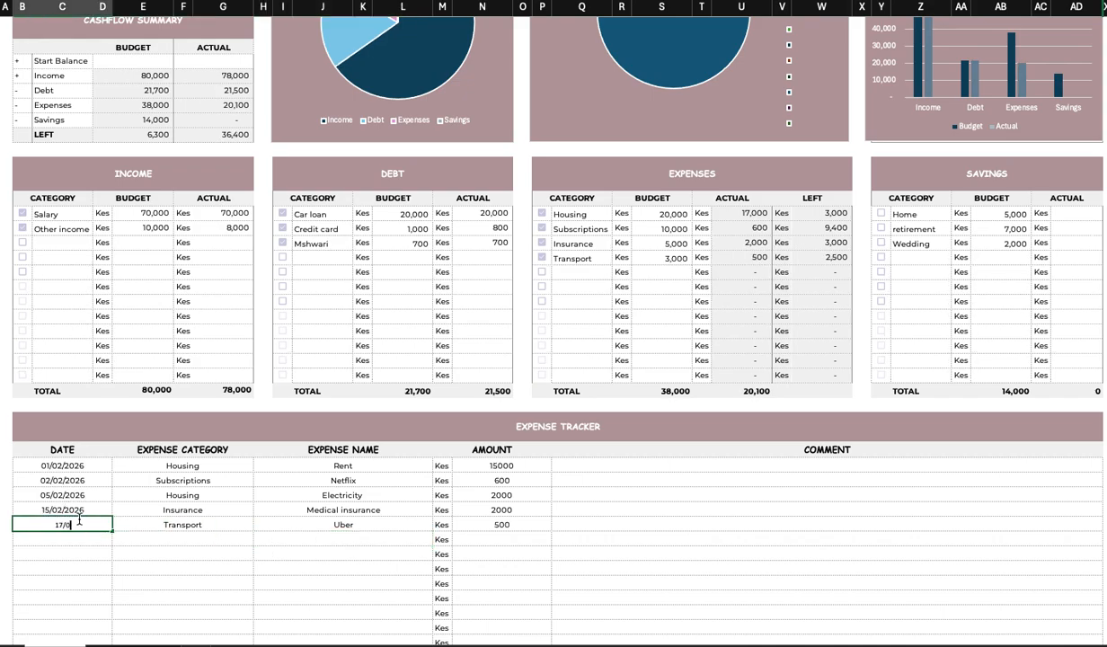
{"action": "type", "text": "17/02/2026"}
{"action": "left_click", "coordinate": [204, 536]}
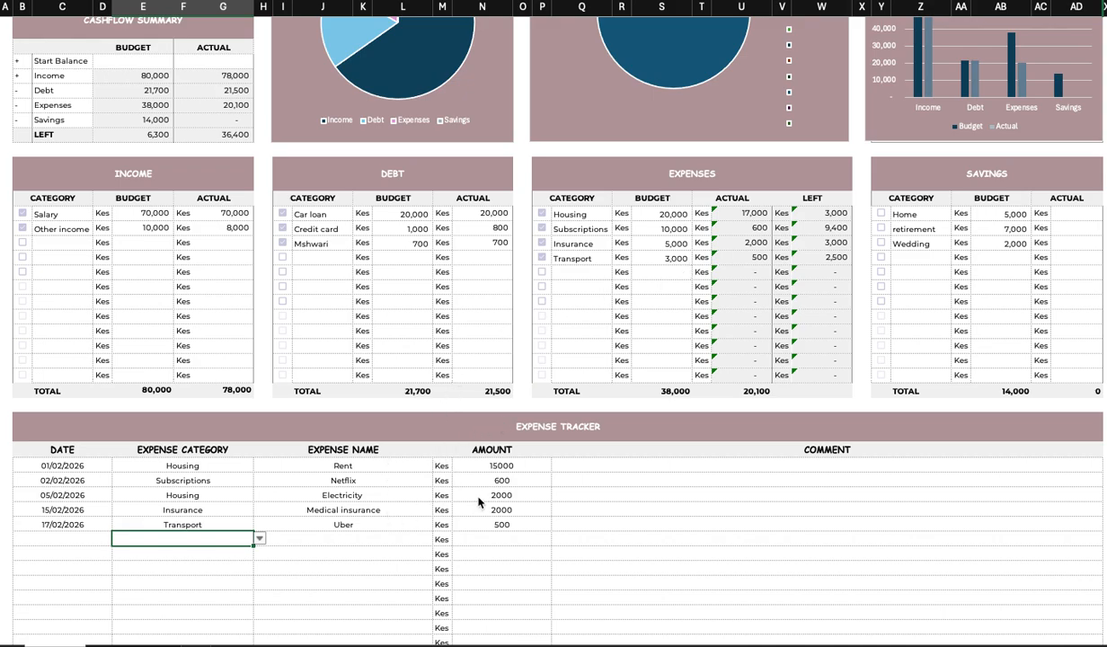
{"action": "left_click", "coordinate": [644, 466]}
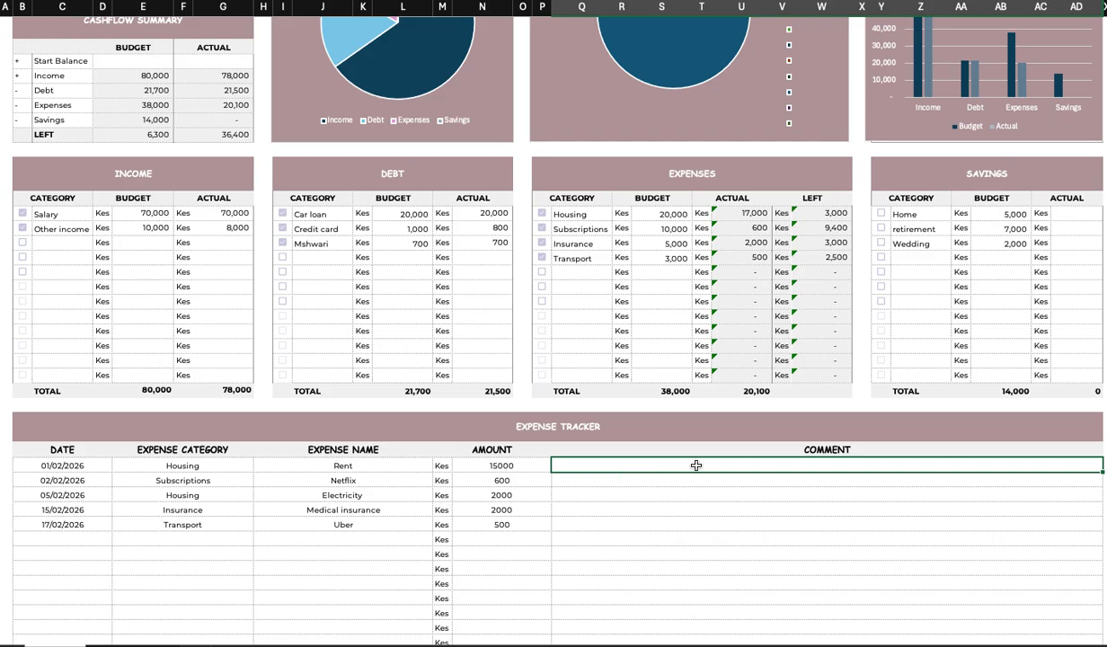
Enter savings actuals of 4,000 for Home, 8,000 for retirement and 5,000 for Wedding.
{"action": "scroll", "coordinate": [699, 469], "scroll_direction": "up", "scroll_amount": 1}
{"action": "scroll", "coordinate": [696, 473], "scroll_direction": "up", "scroll_amount": 6}
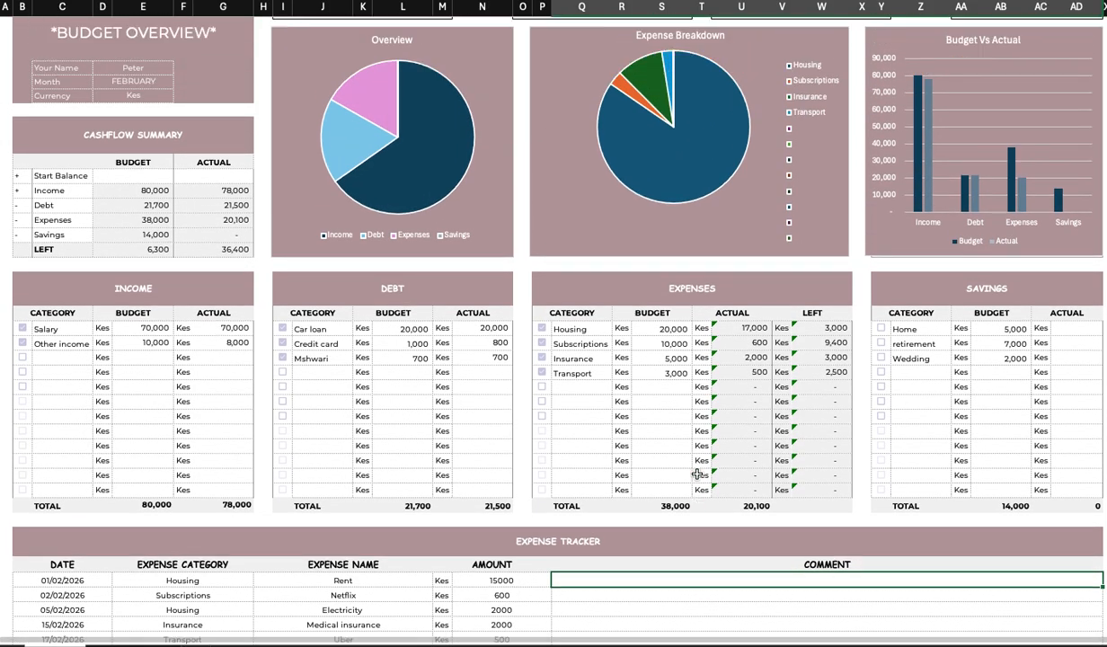
{"action": "scroll", "coordinate": [696, 474], "scroll_direction": "up", "scroll_amount": 1}
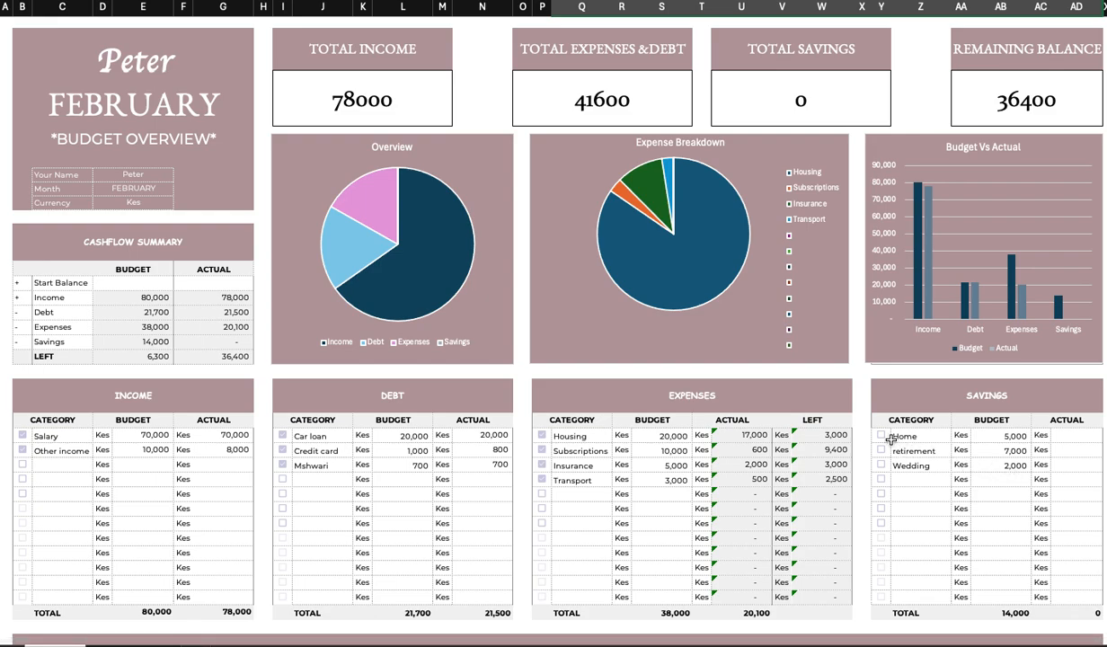
{"action": "left_click", "coordinate": [883, 435]}
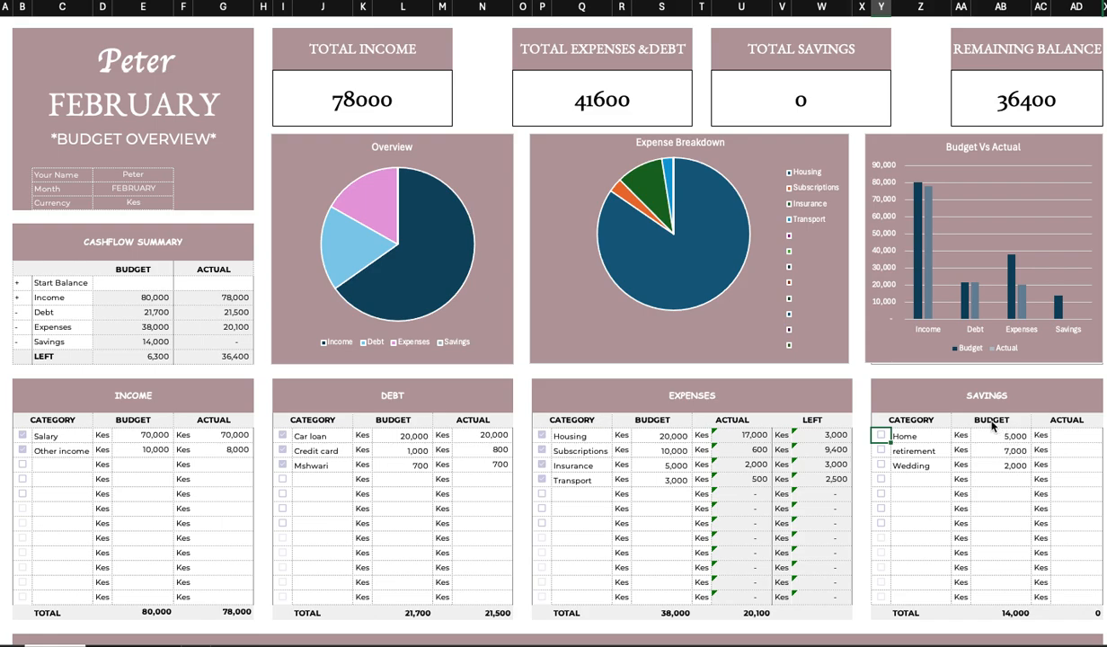
{"action": "left_click", "coordinate": [1053, 436]}
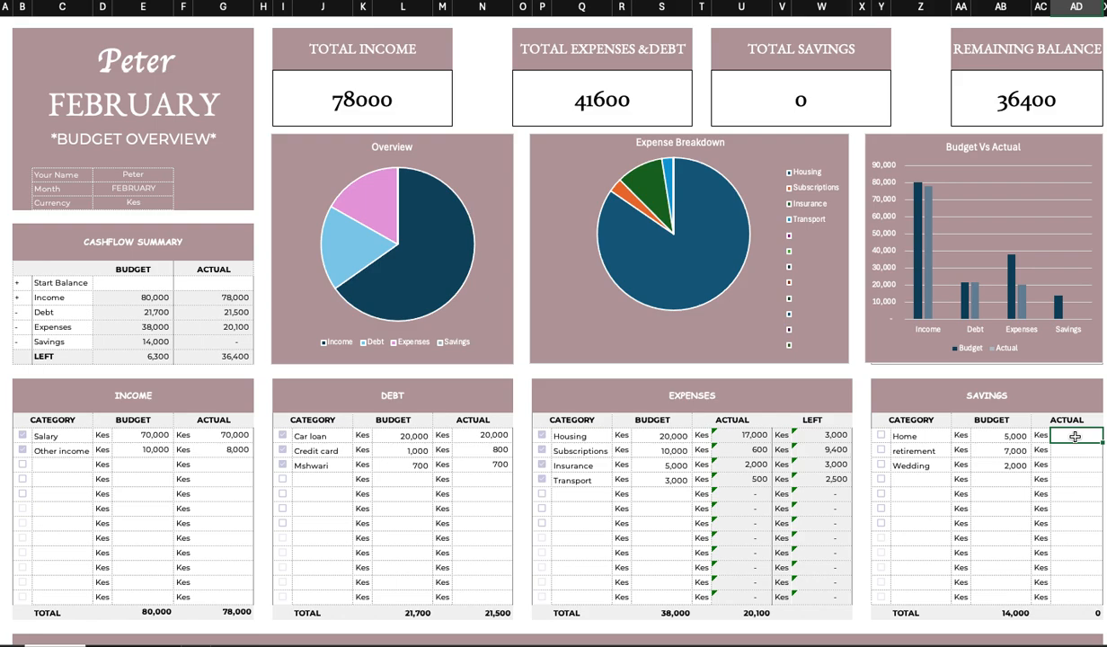
{"action": "type", "text": "4000"}
{"action": "key", "text": "Return"}
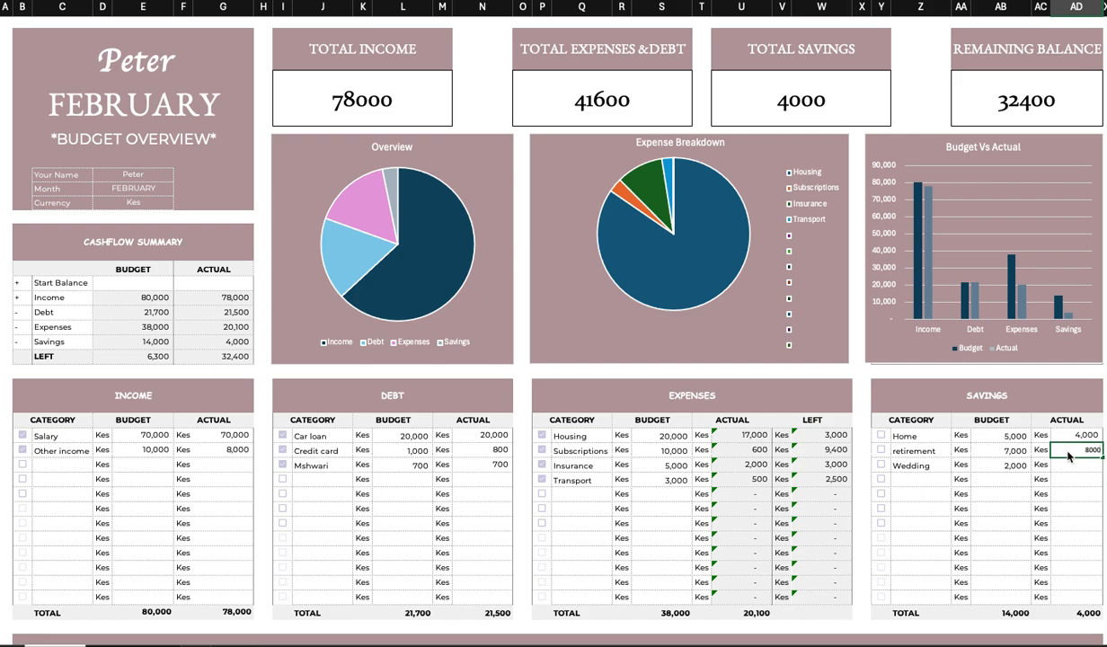
{"action": "left_click", "coordinate": [1068, 466]}
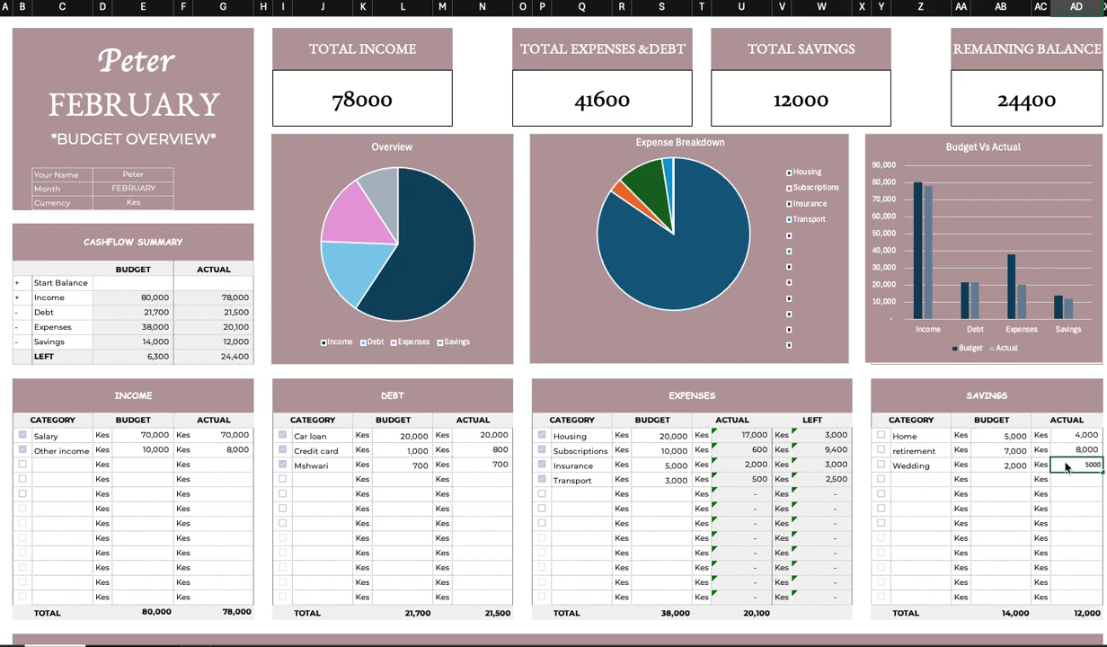
{"action": "key", "text": "Return"}
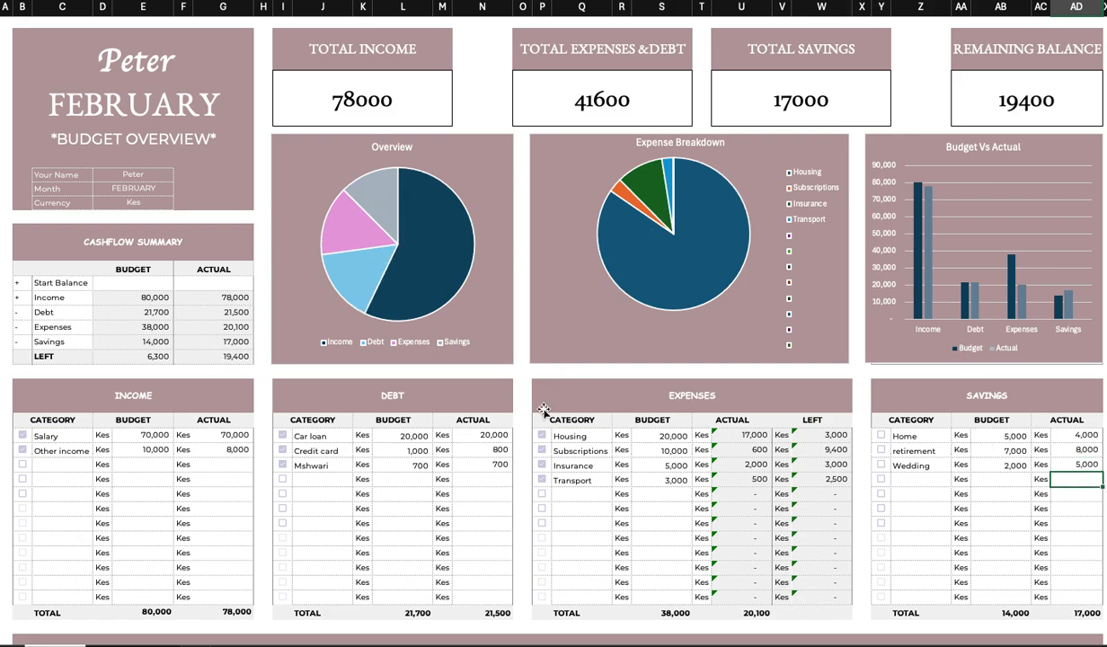
{"action": "scroll", "coordinate": [544, 410], "scroll_direction": "up", "scroll_amount": 1}
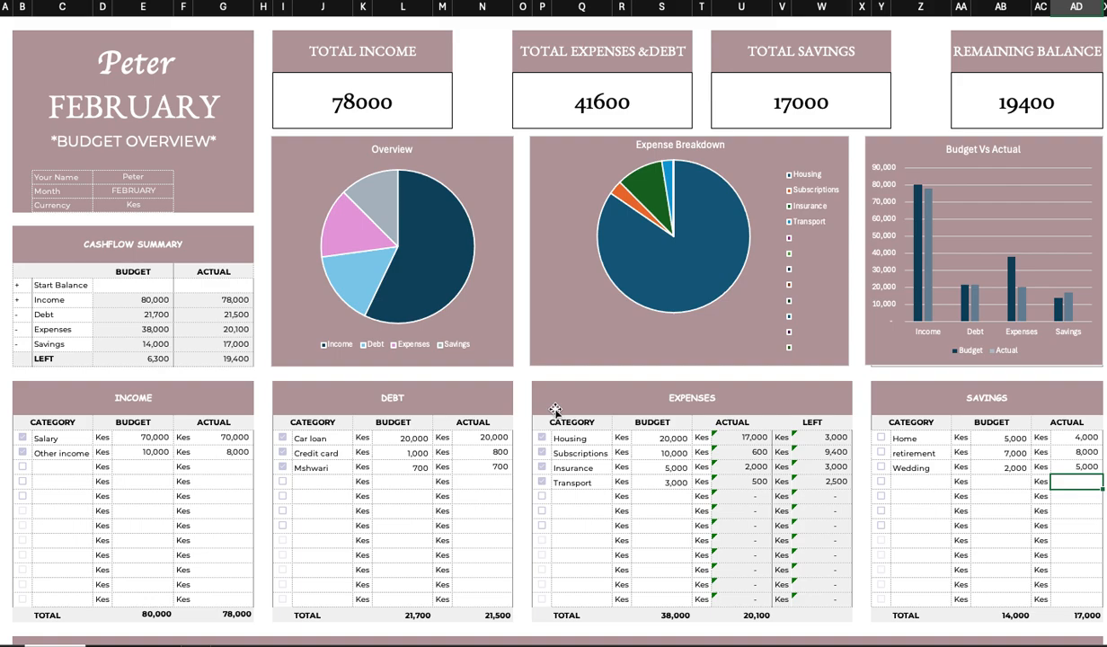